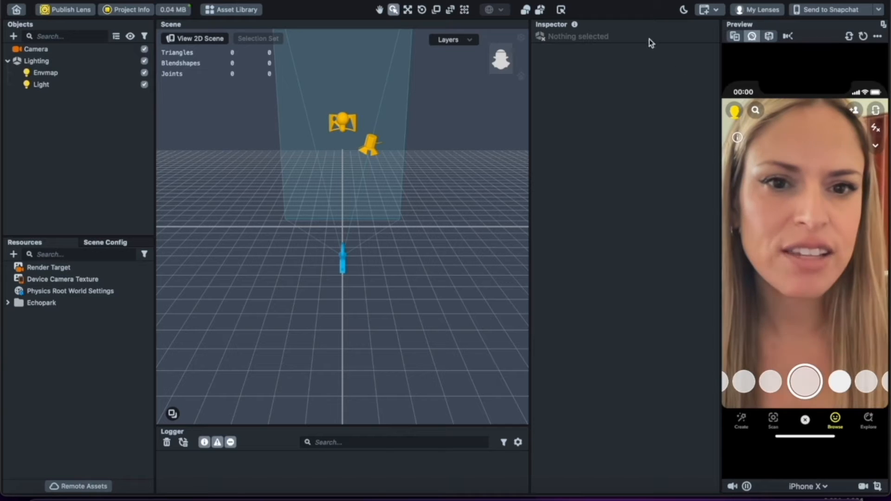
Undock the Preview panel and float it over the scene view beside the Inspector.
left_click_drag(834, 28, 672, 65)
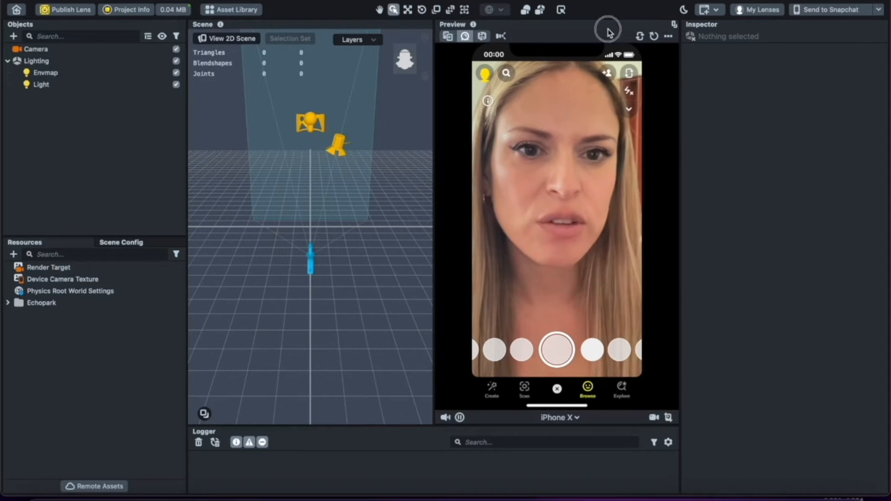
left_click_drag(583, 20, 607, 111)
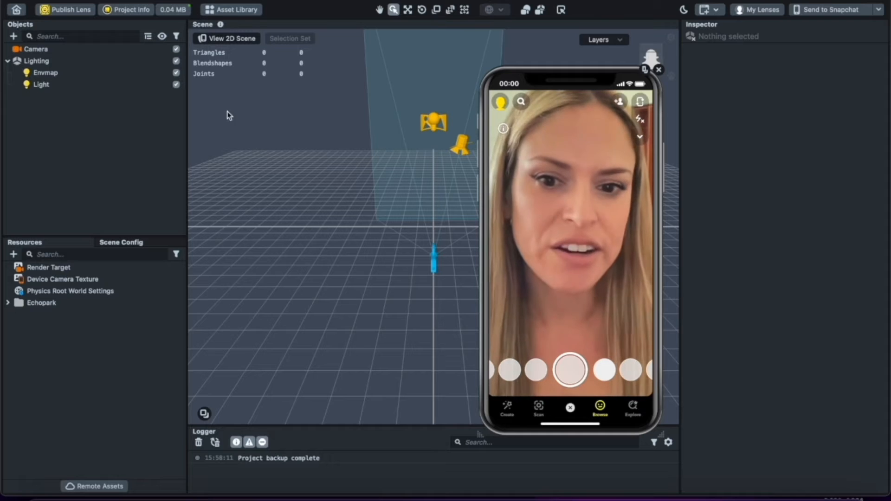
Add an Eye Color effect to the scene under the camera.
left_click(36, 61)
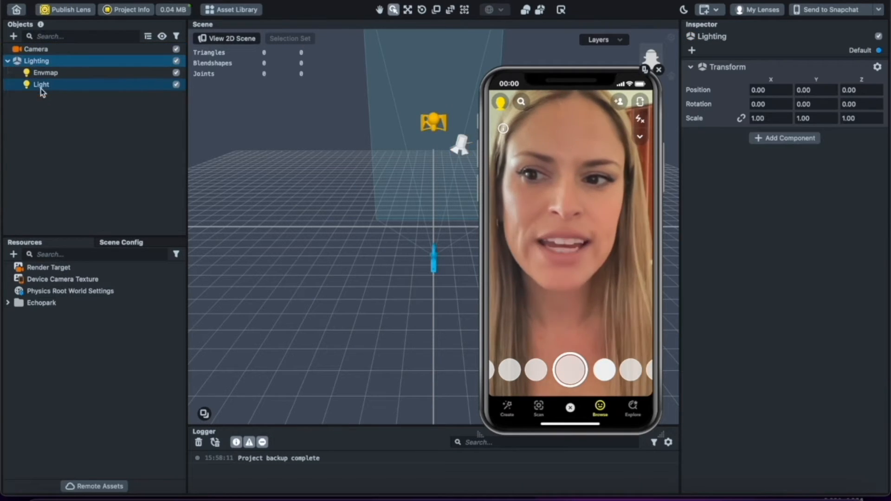
left_click(45, 72)
left_click(46, 49)
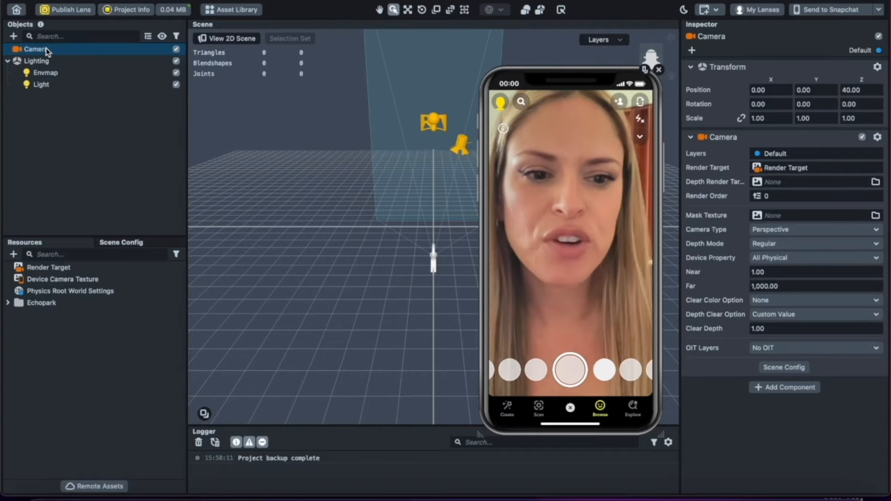
left_click(13, 37)
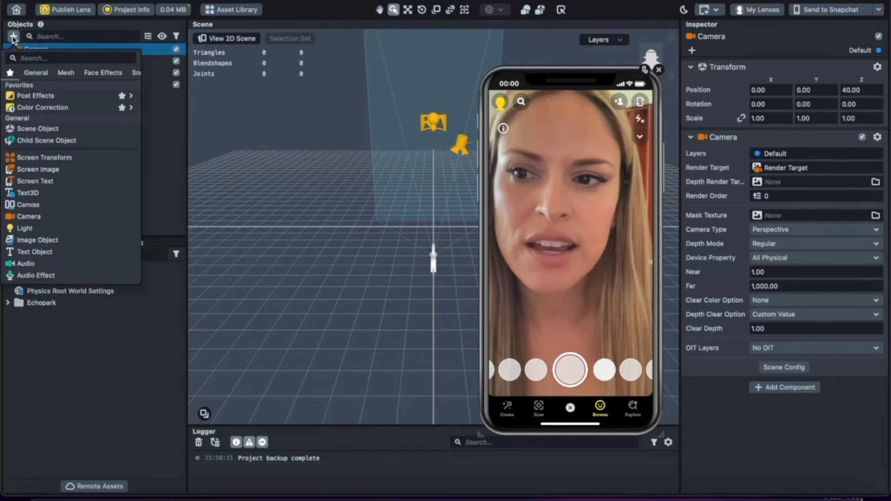
type("eye")
left_click(31, 81)
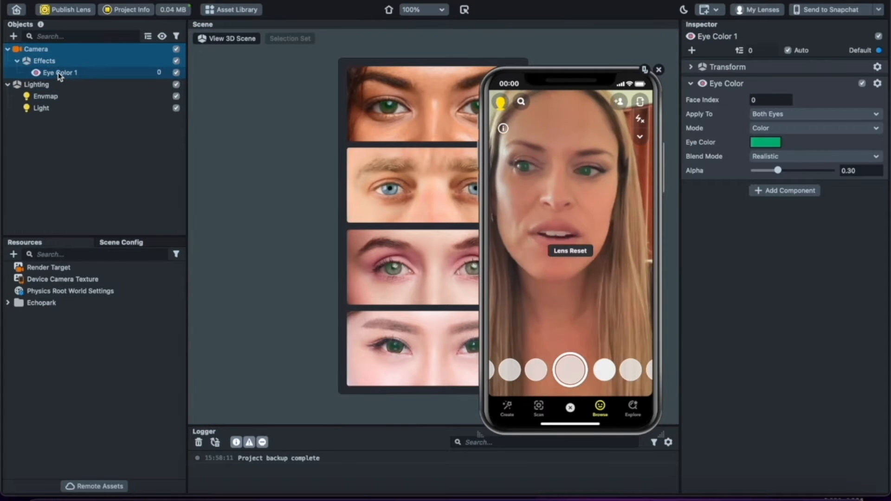
Switch the Eye Color effect's mode to Texture and raise its alpha to 0.48.
mouse_move(544, 174)
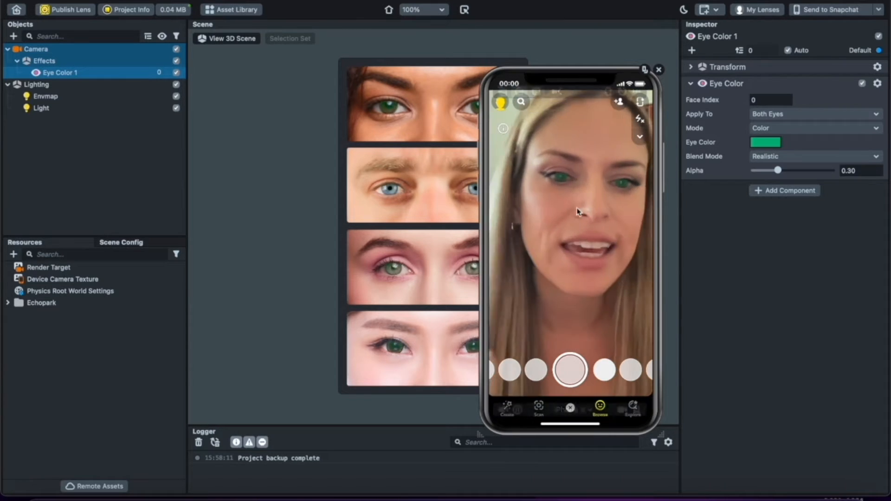
left_click(773, 127)
left_click(773, 142)
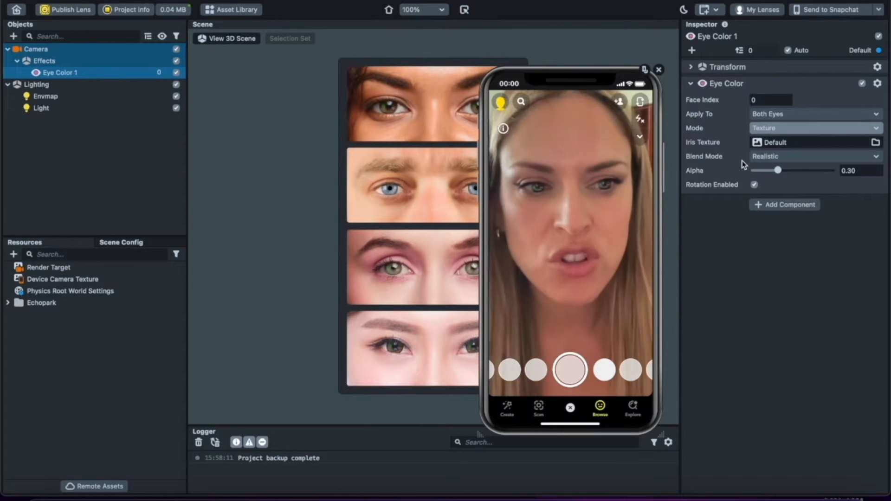
left_click_drag(765, 172, 801, 172)
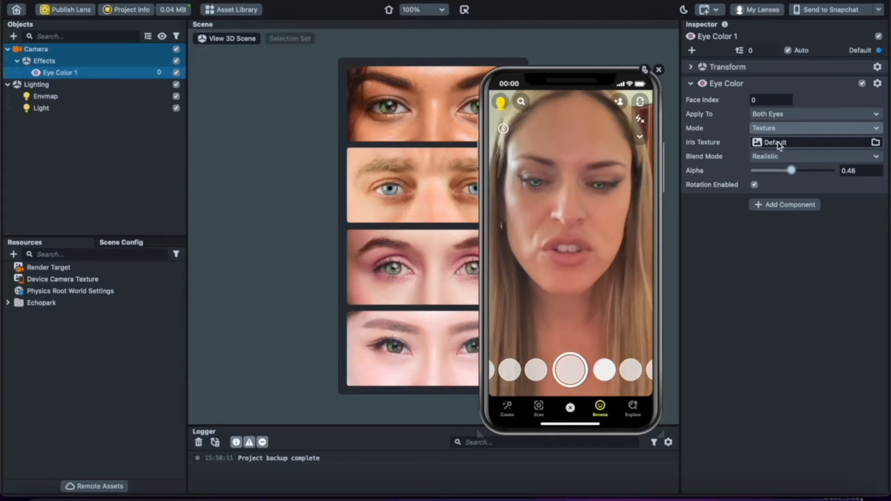
Save the project in the Lenses Snap folder under a name starting with "Eye Color and".
key("super+s")
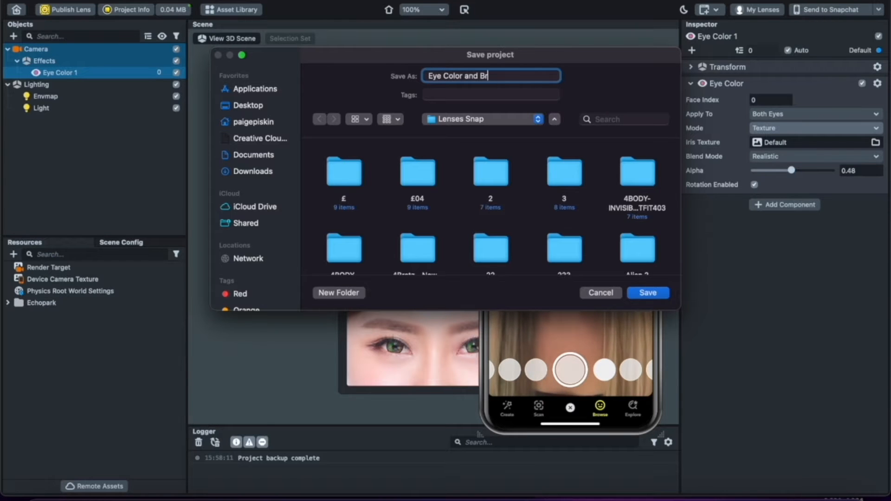
key("Return")
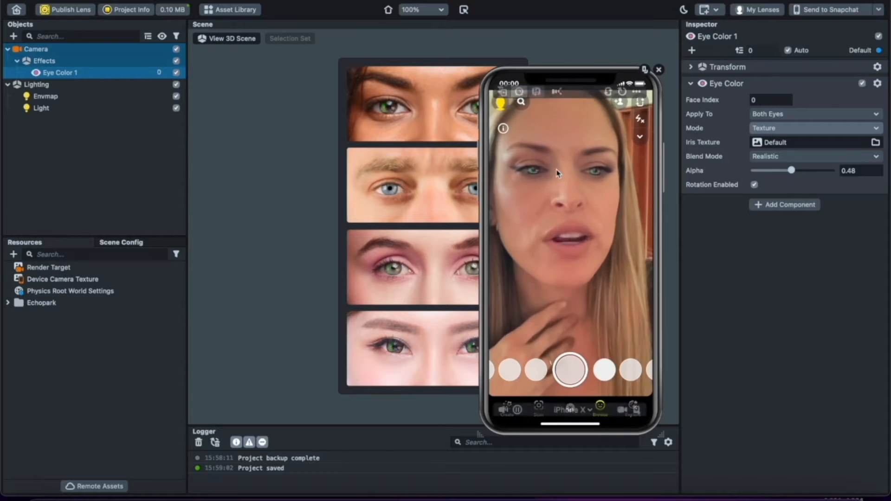
right_click(776, 144)
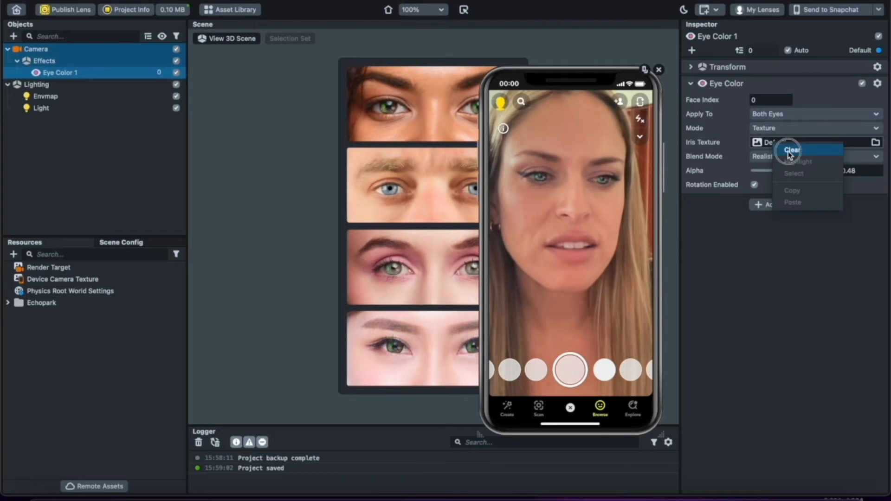
double_click(788, 152)
key("Escape")
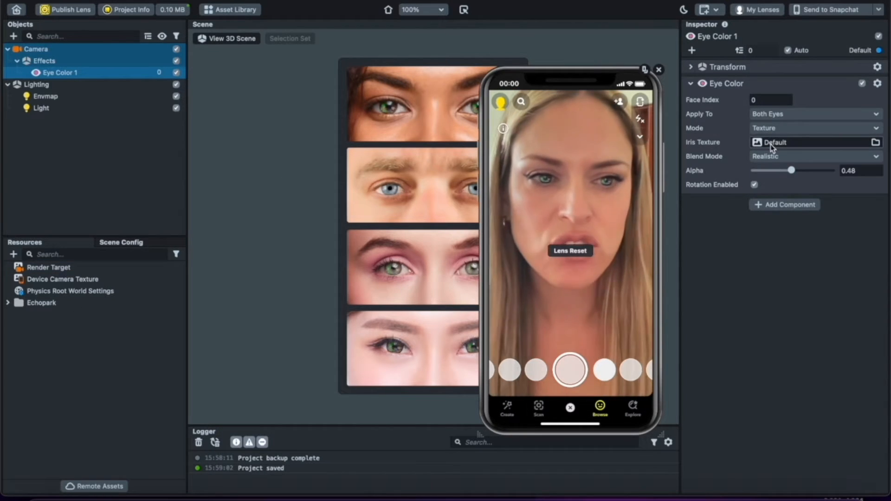
left_click(770, 144)
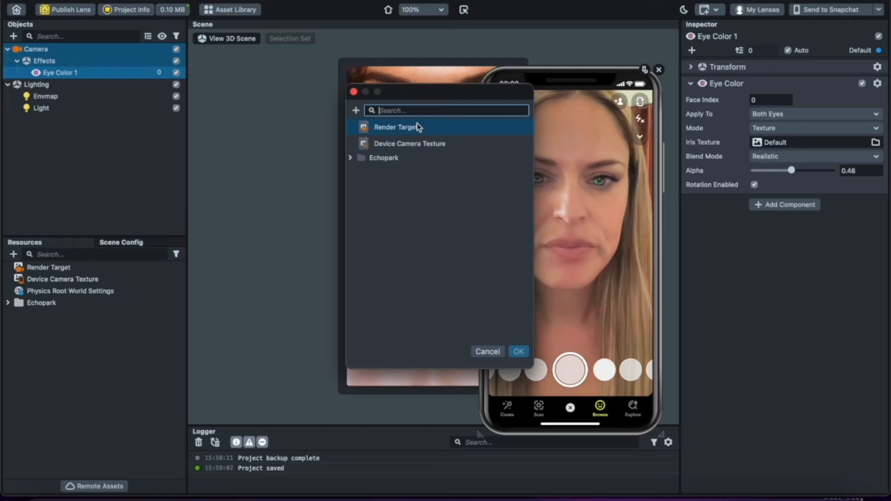
left_click(355, 110)
left_click(382, 356)
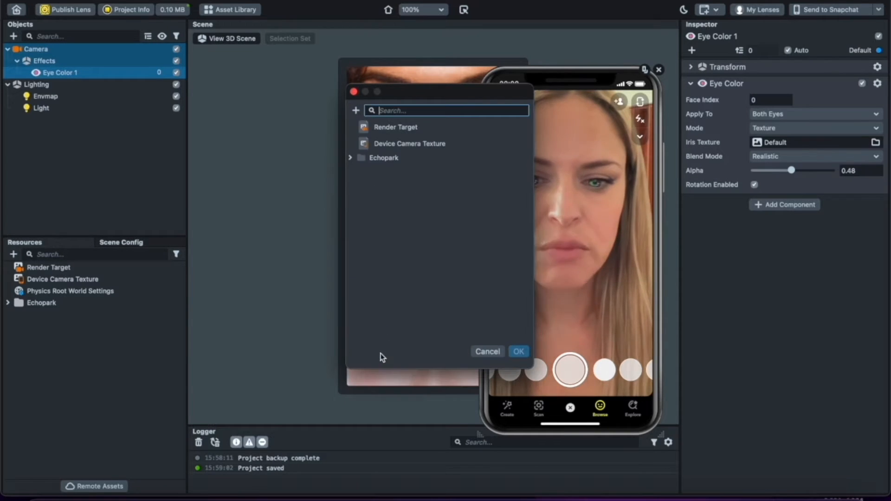
Switch to Finder, search this Mac for "iris" and show the files as icons.
left_click(43, 496)
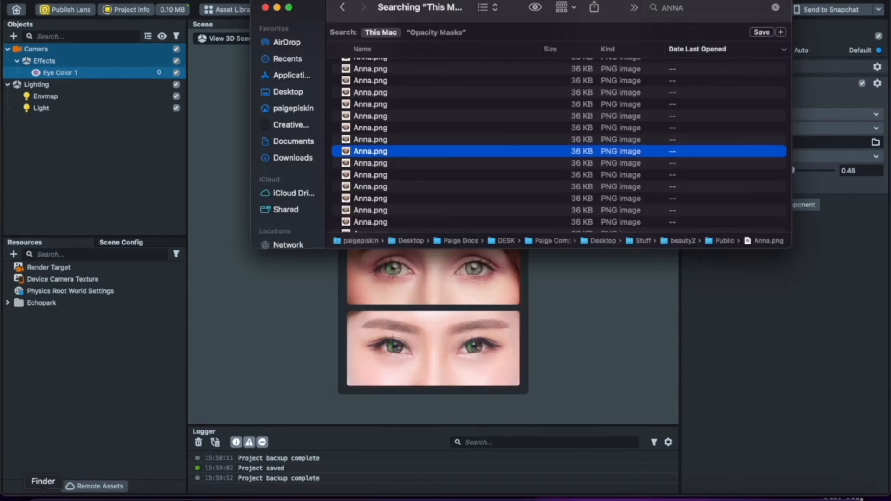
type("e")
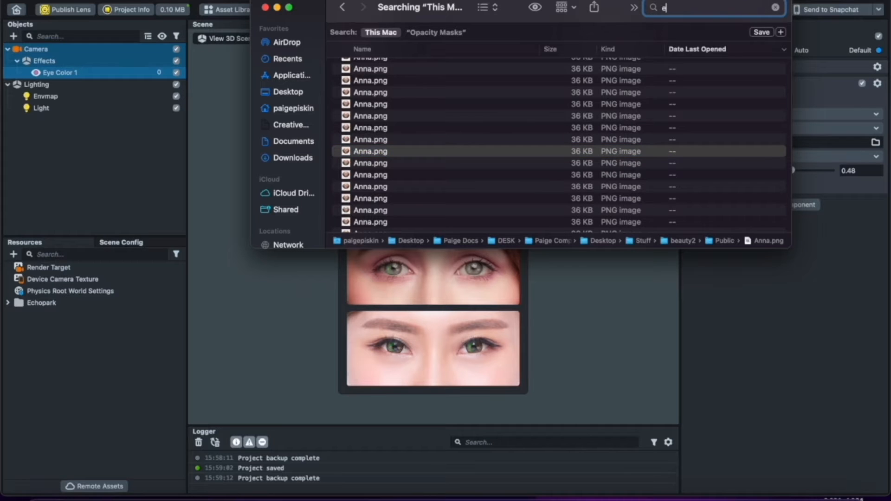
type("ye co")
scroll(539, 136, "down", 15)
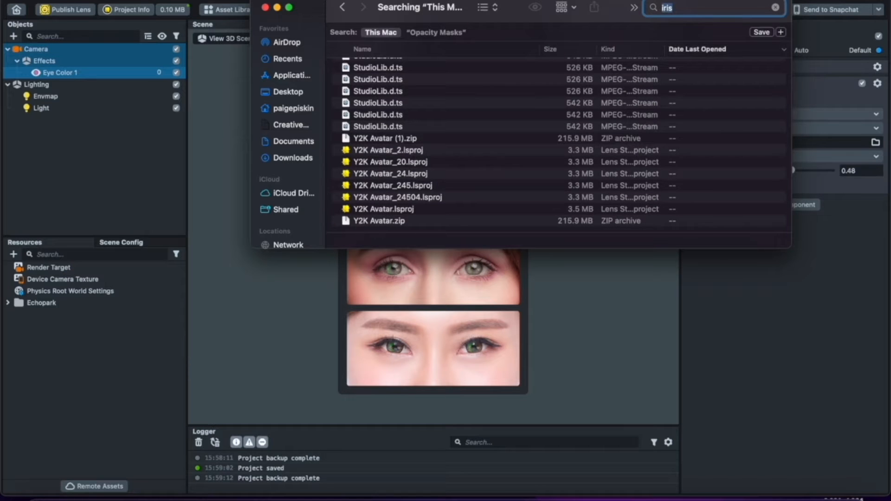
left_click(485, 8)
left_click(498, 2)
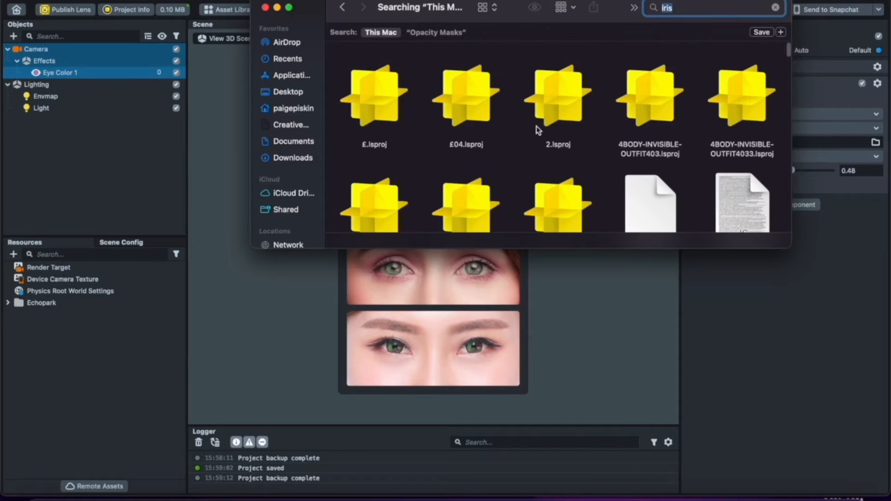
Search this Mac for "elsa" and import the brown iris image bblue-elsa copy (1).png into the project's resources.
type("ey")
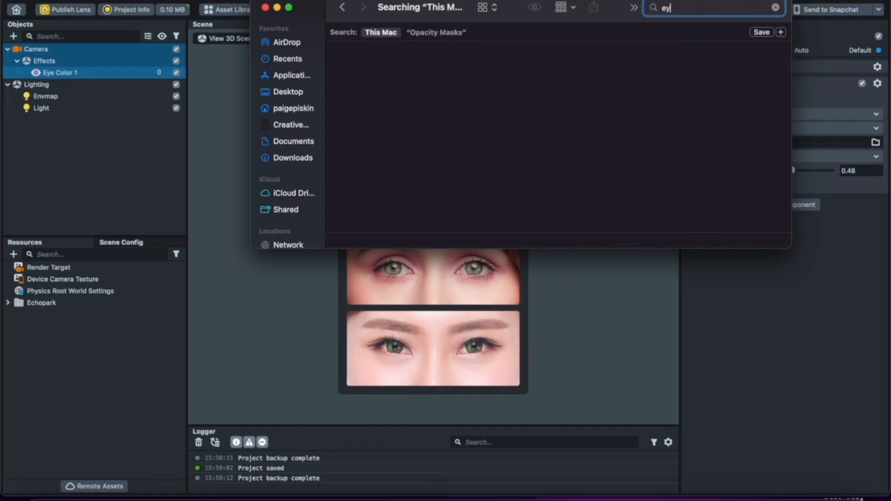
scroll(477, 196, "down", 8)
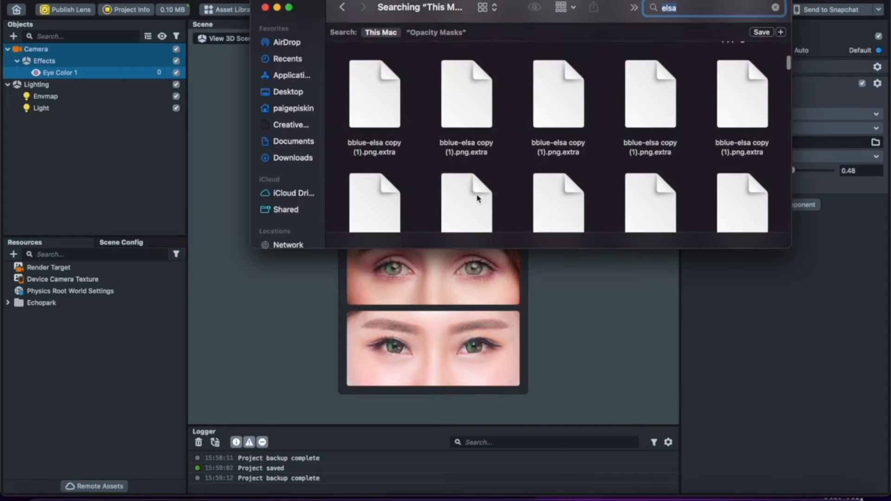
scroll(477, 195, "up", 4)
left_click(472, 159)
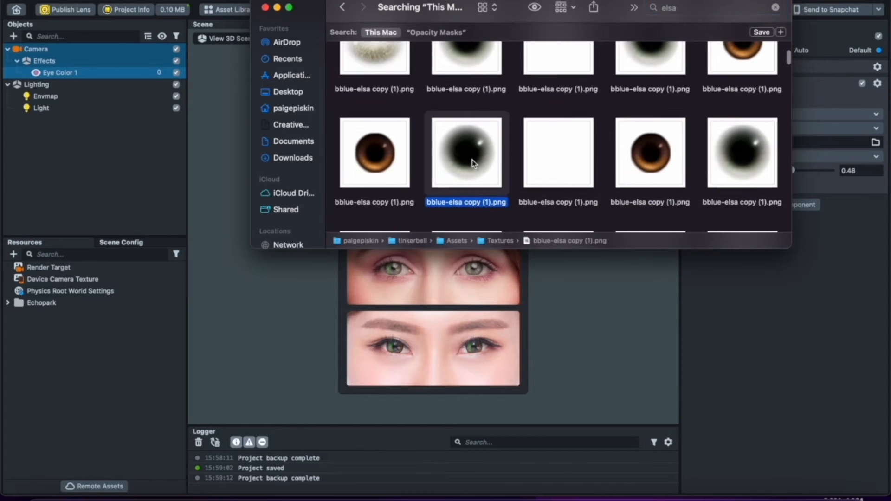
scroll(464, 174, "down", 3)
scroll(459, 172, "up", 1)
left_click_drag(372, 152, 119, 360)
Rename the imported bblue-elsa copy (1) texture to "Eye color".
left_click(86, 315)
left_click(66, 314)
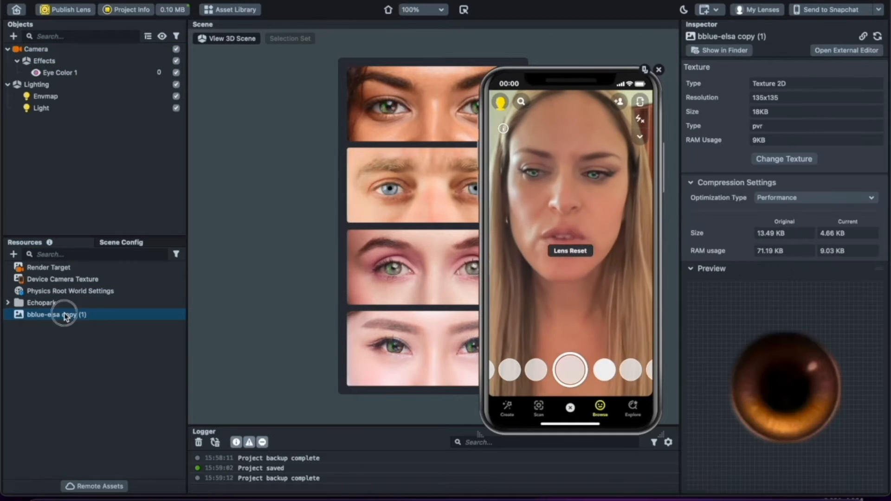
right_click(65, 315)
left_click(47, 315)
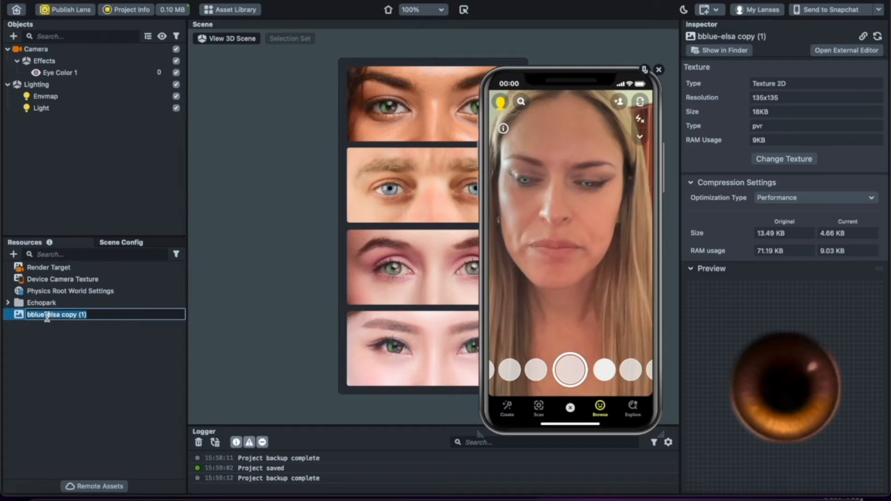
type("Eye color")
key("Return")
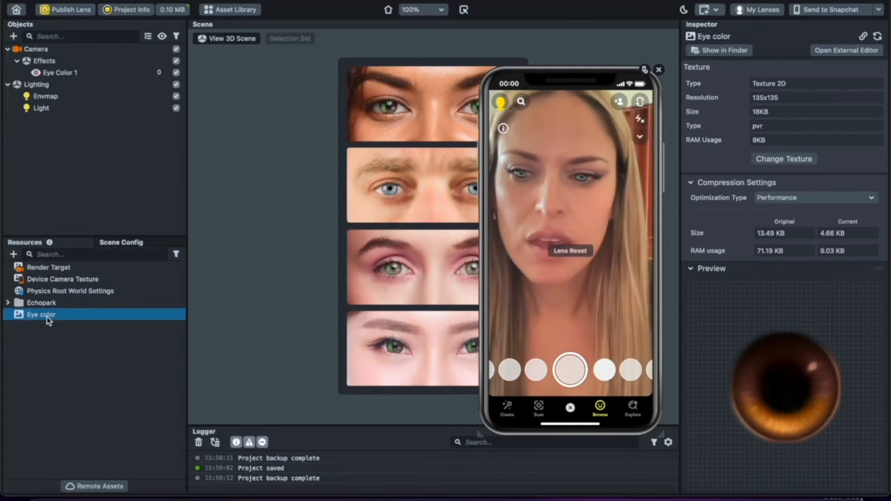
left_click(79, 350)
left_click(66, 318)
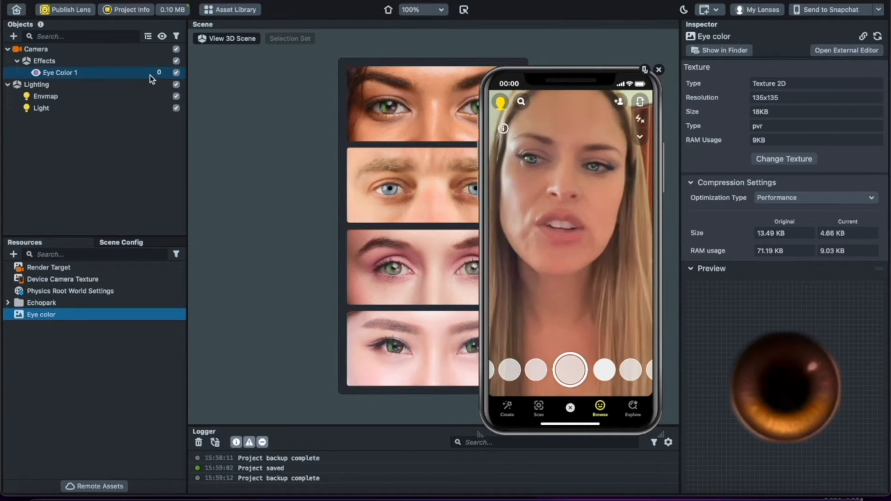
Assign the Eye color texture as the iris texture of the Eye Color 1 object.
left_click(108, 76)
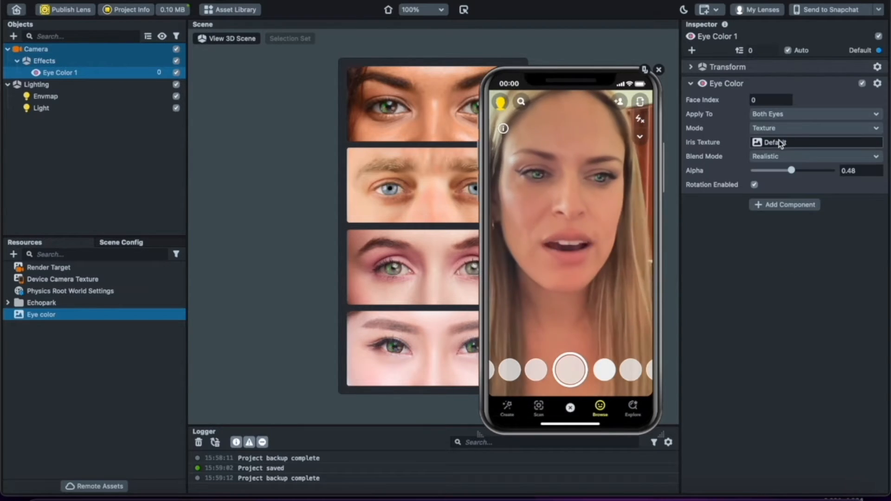
left_click(773, 144)
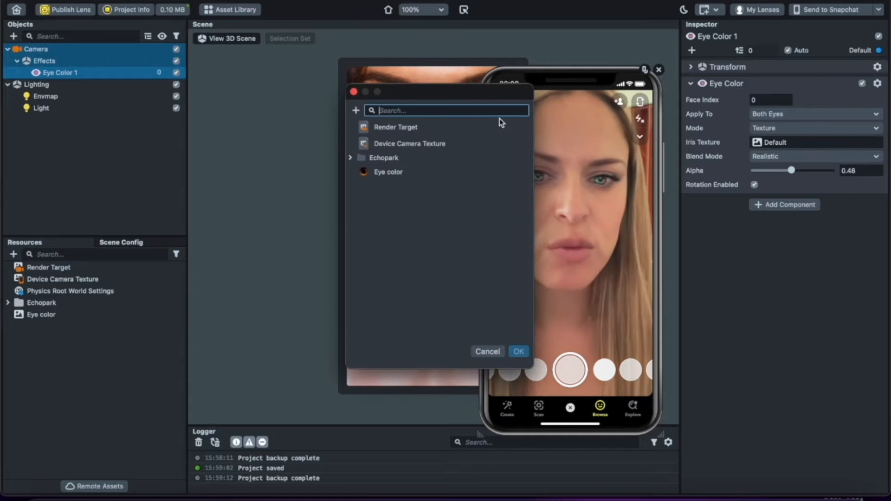
double_click(385, 172)
Set the Eye Color effect's blend mode to Add and its alpha to 0.86.
left_click_drag(791, 170, 863, 160)
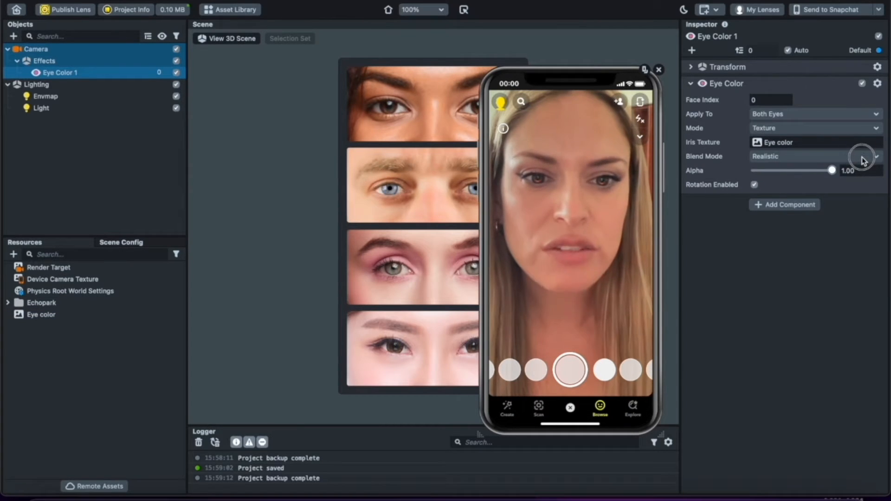
left_click(760, 156)
left_click(803, 80)
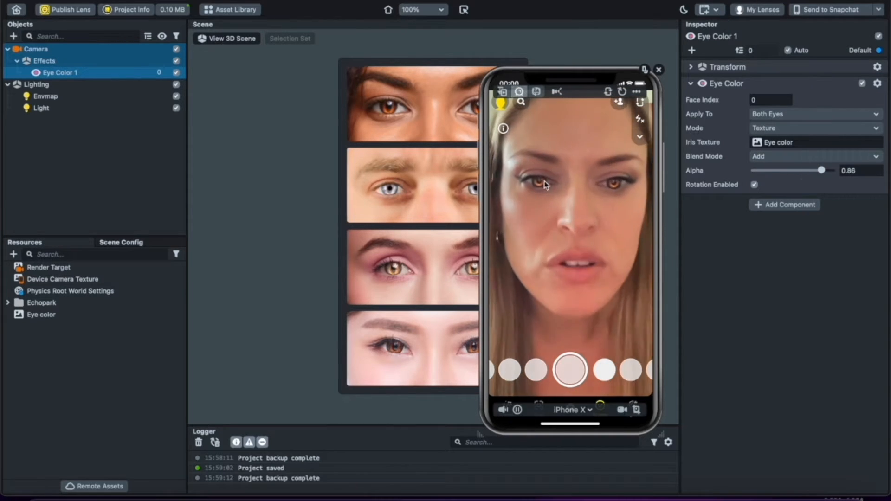
Search the resources for "eye color" and open the Eye color texture's image file in Photoshop.
left_click(42, 315)
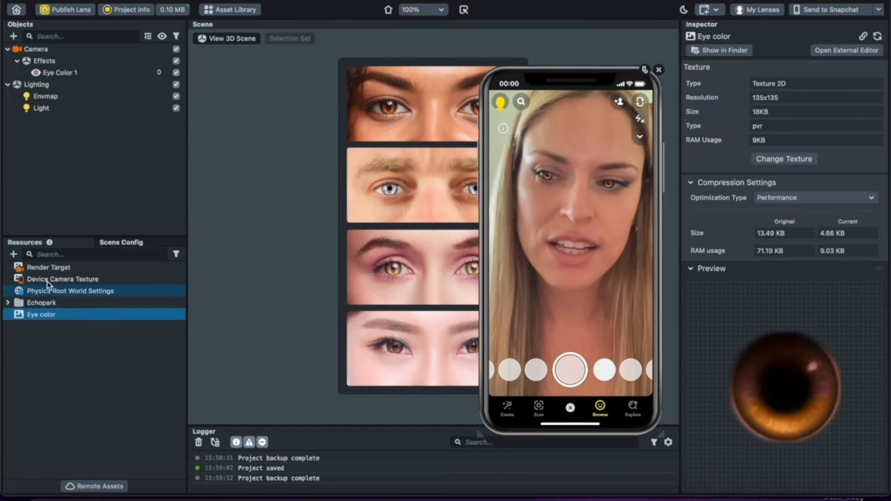
left_click(50, 254)
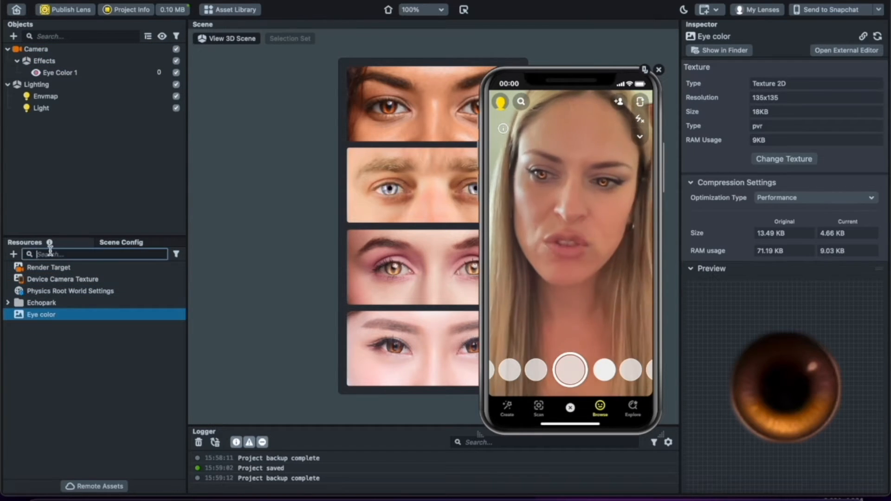
type("eye color")
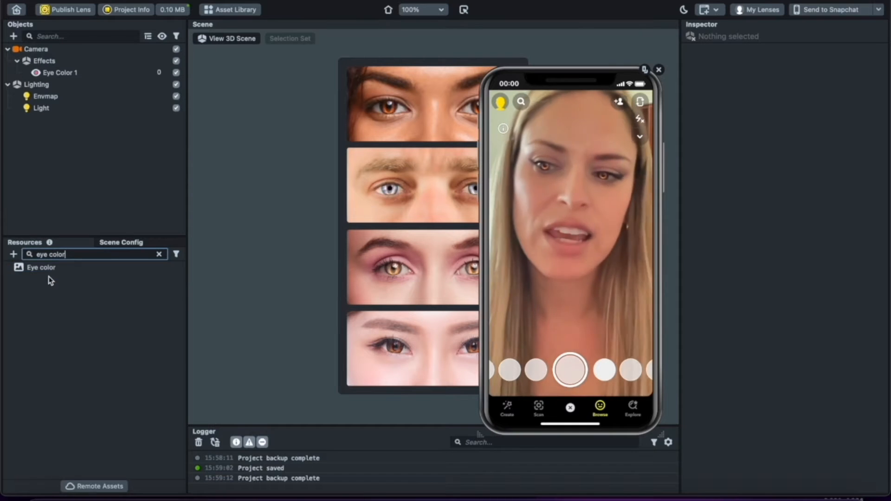
left_click(48, 268)
right_click(49, 269)
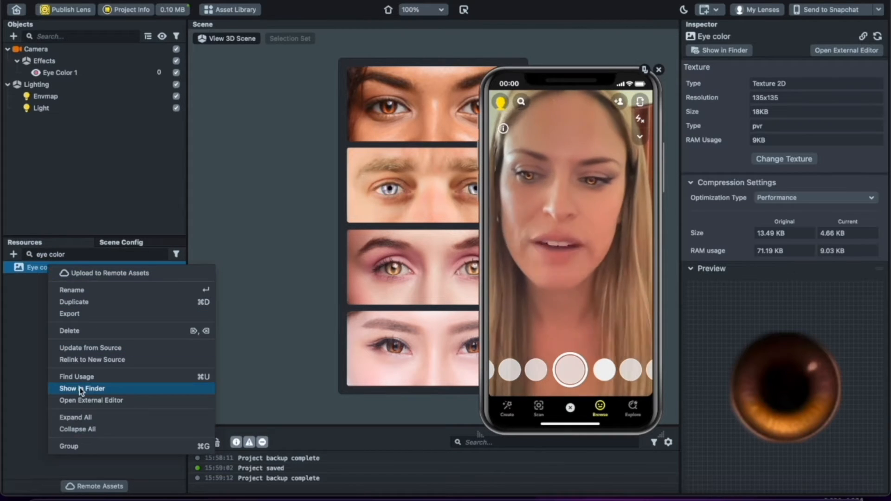
left_click(36, 297)
right_click(44, 271)
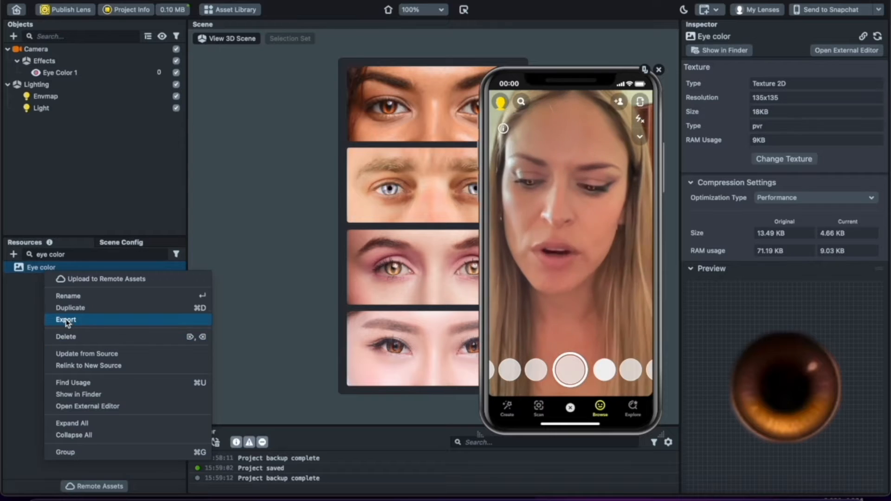
left_click(90, 394)
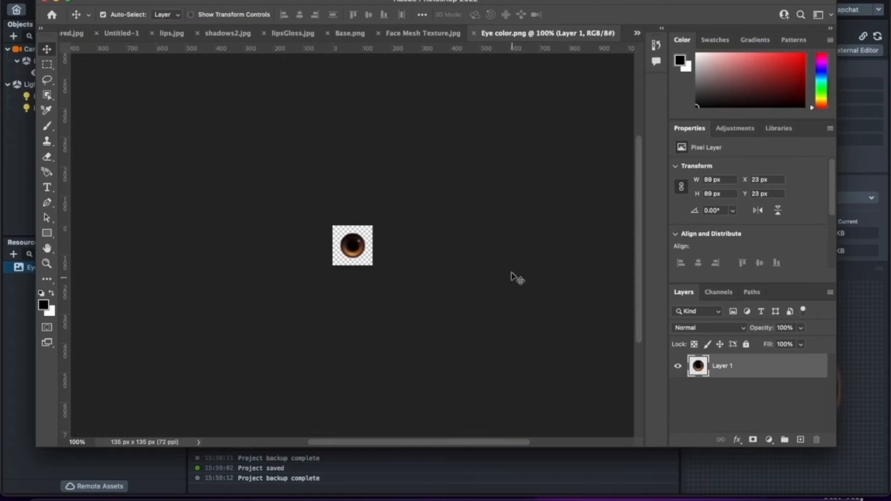
Scale the iris layer to about 139.31% (124 px wide), save Eye color.png, and return to Lens Studio.
key("super+t")
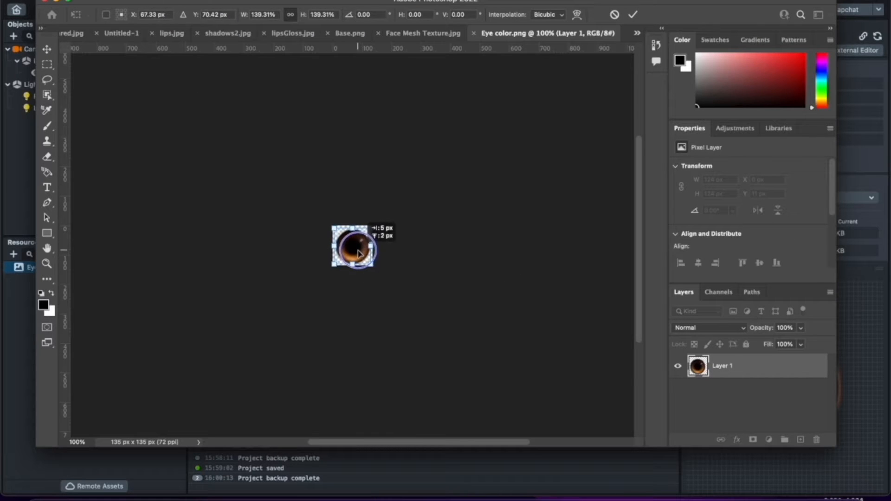
key("Return")
key("super+s")
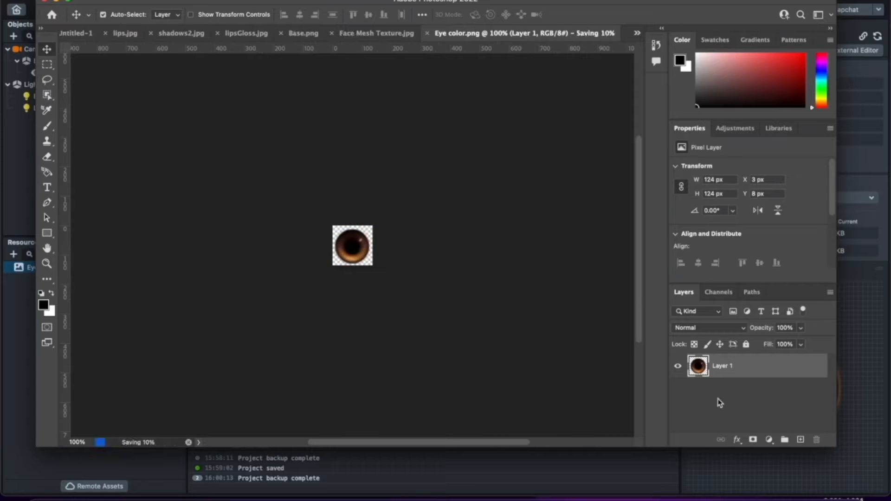
left_click(865, 380)
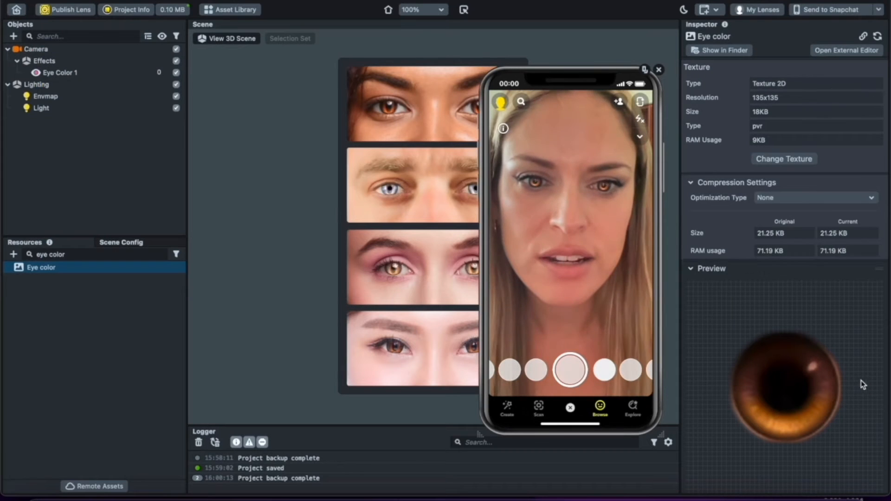
In Photoshop, move the iris layer to X 6 px, Y 3 px, save it, and check the updated texture in Lens Studio.
left_click(540, 498)
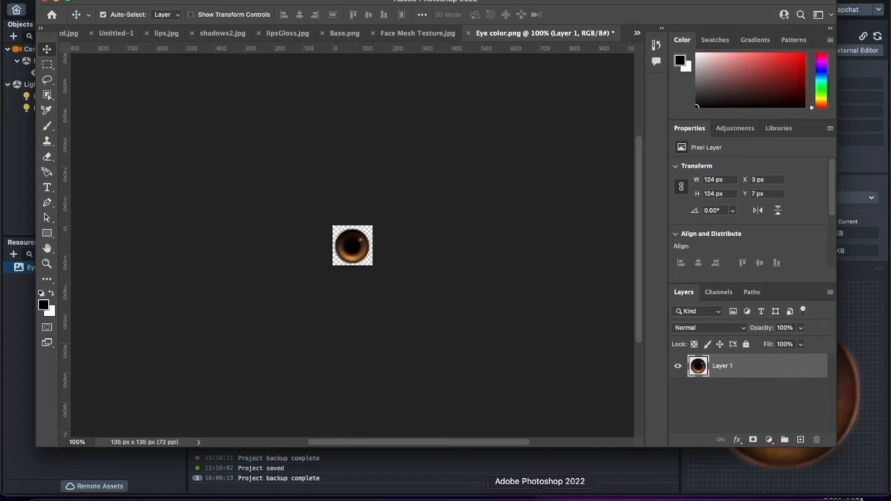
key("super+s")
left_click(861, 427)
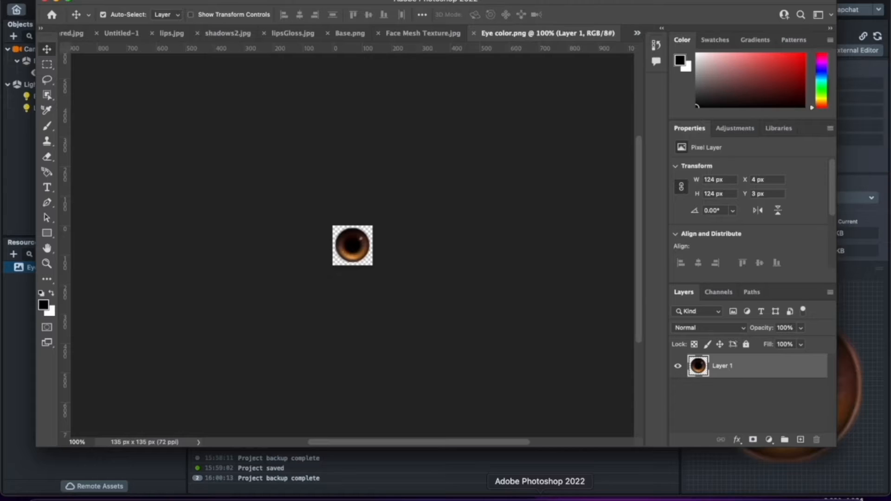
left_click(539, 498)
left_click(880, 373)
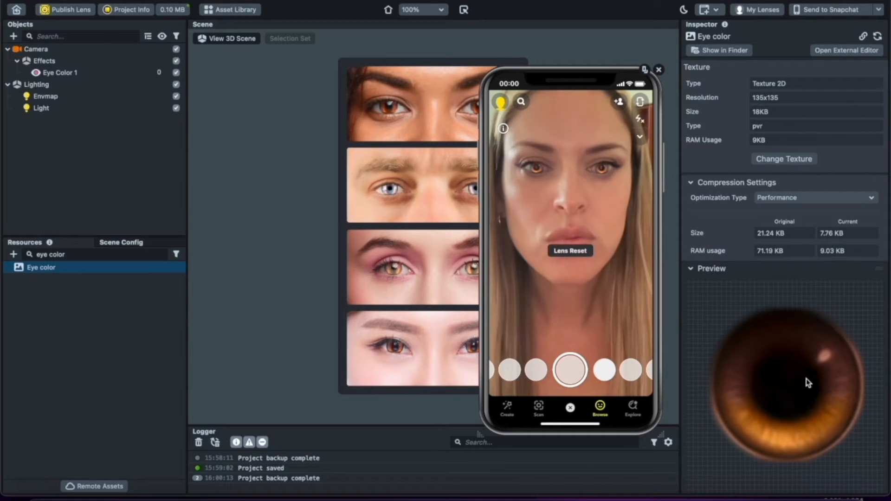
Shrink the dark pupil of the iris image with Photoshop's Liquify filter, save it, and return to Lens Studio.
left_click(539, 499)
key("super+plus")
key("super+plus")
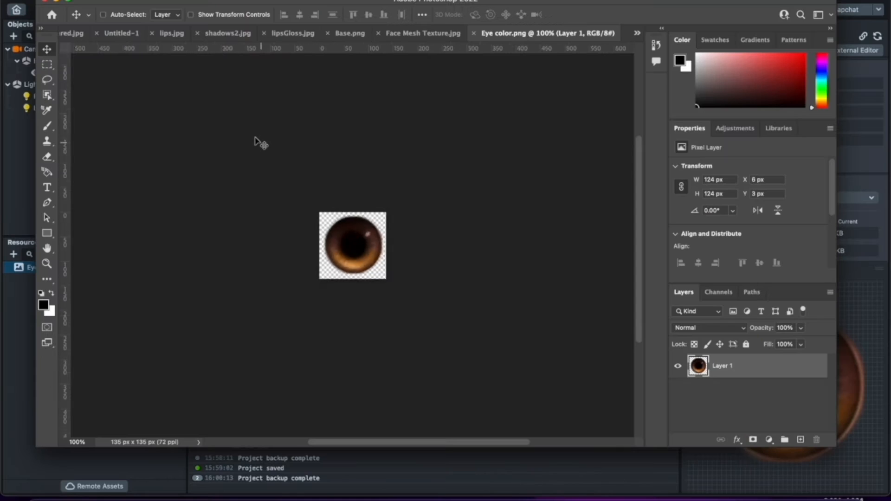
left_click(272, 1)
left_click(289, 85)
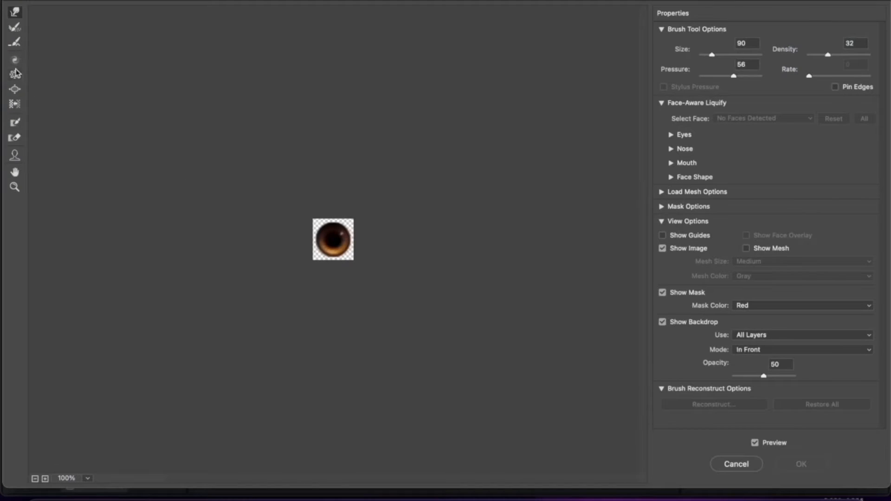
key("super+plus")
key("super+plus")
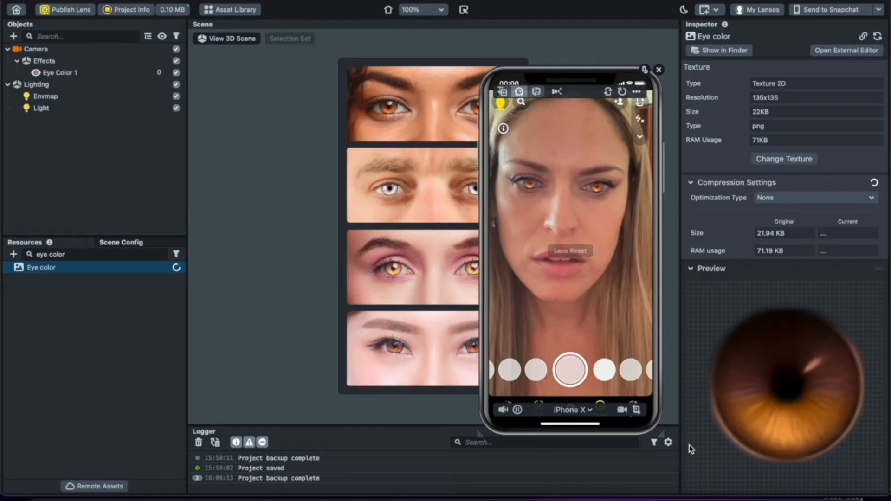
Soften the iris layer in Photoshop with a Gaussian Blur.
left_click(539, 499)
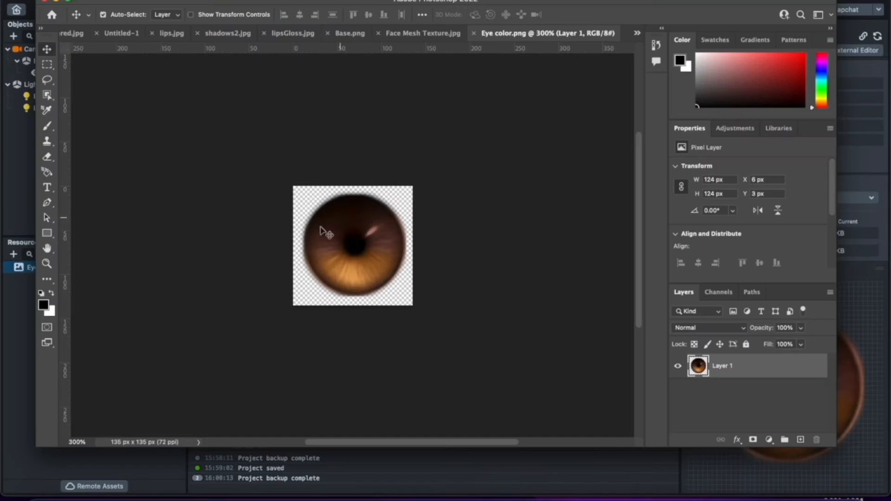
left_click(232, 1)
mouse_move(388, 124)
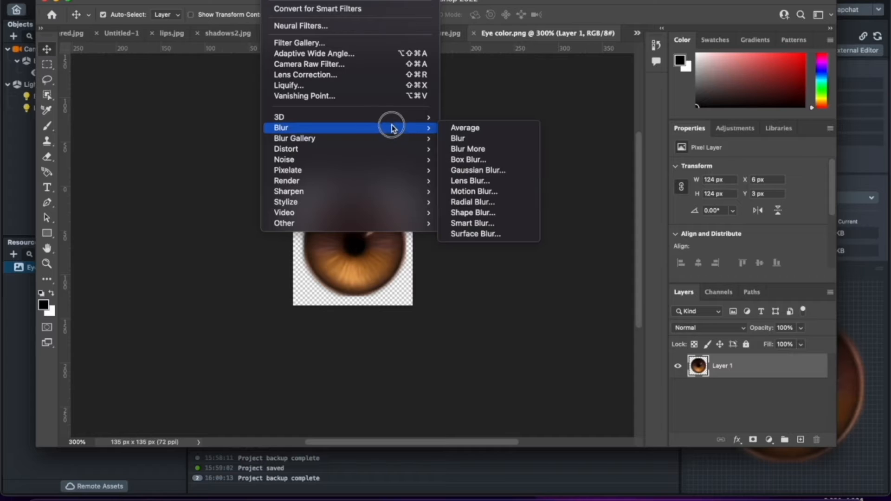
left_click(489, 173)
type("10")
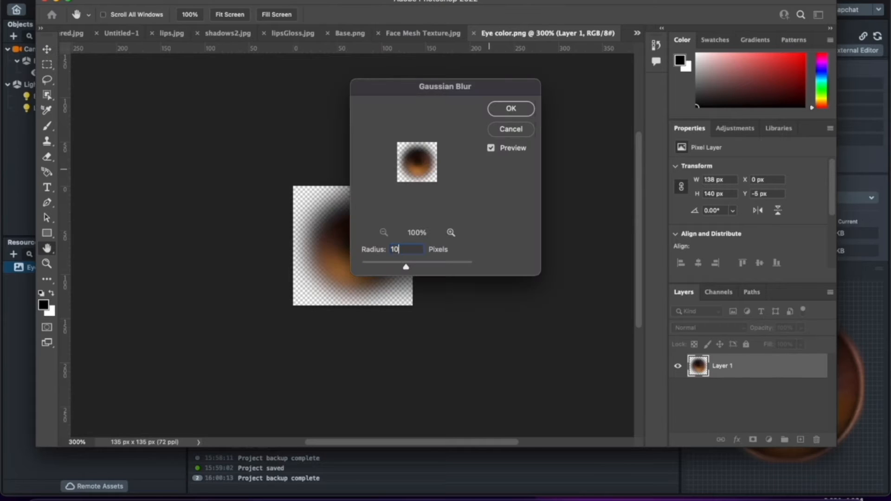
key("Return")
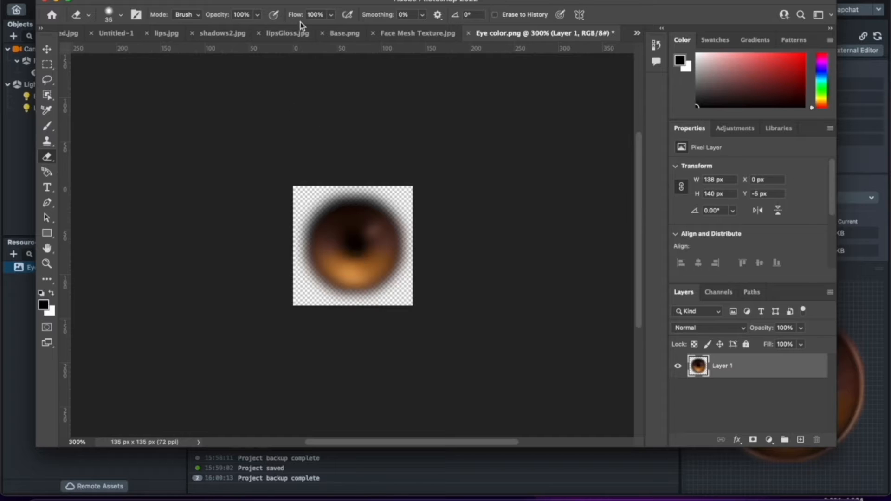
Erase the iris's pupil center, lightly fade the iris with a 175 px Eraser at 44% opacity, and save the image.
key("super+s")
left_click(887, 327)
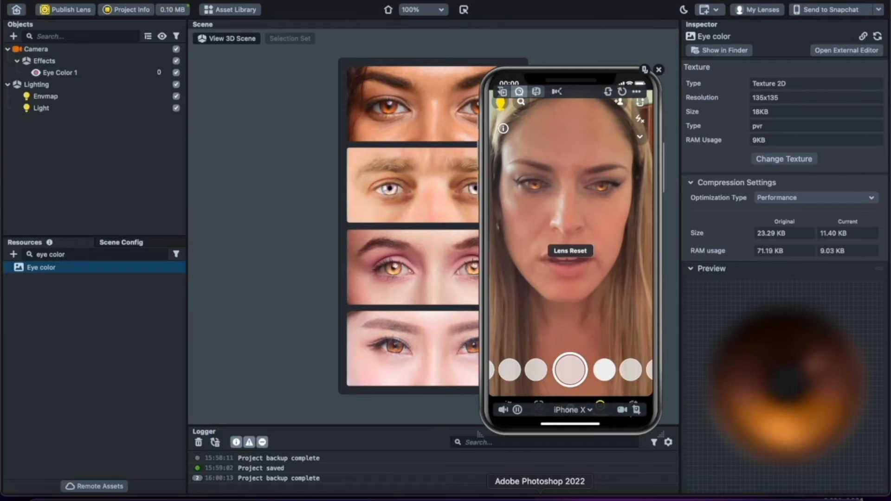
left_click(540, 497)
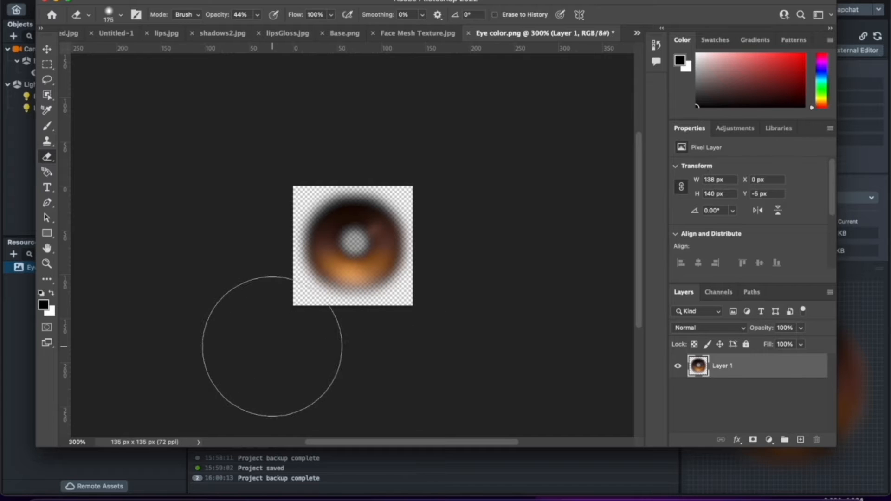
key("super+s")
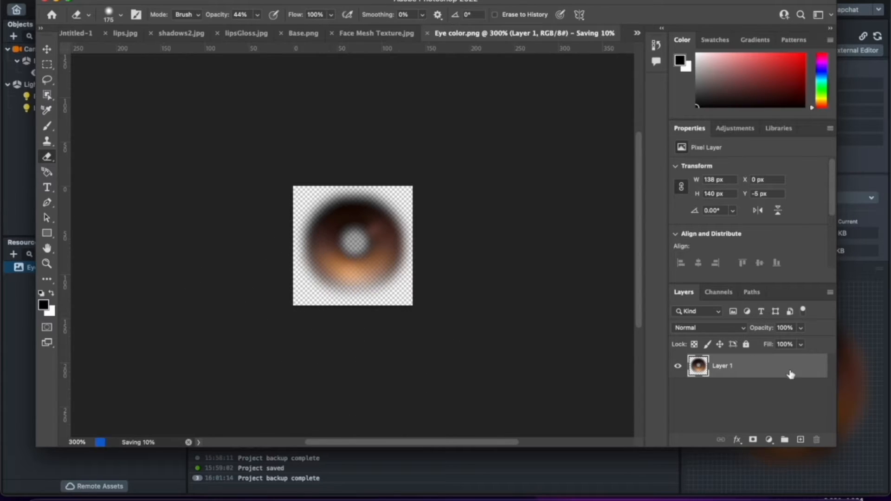
left_click(853, 371)
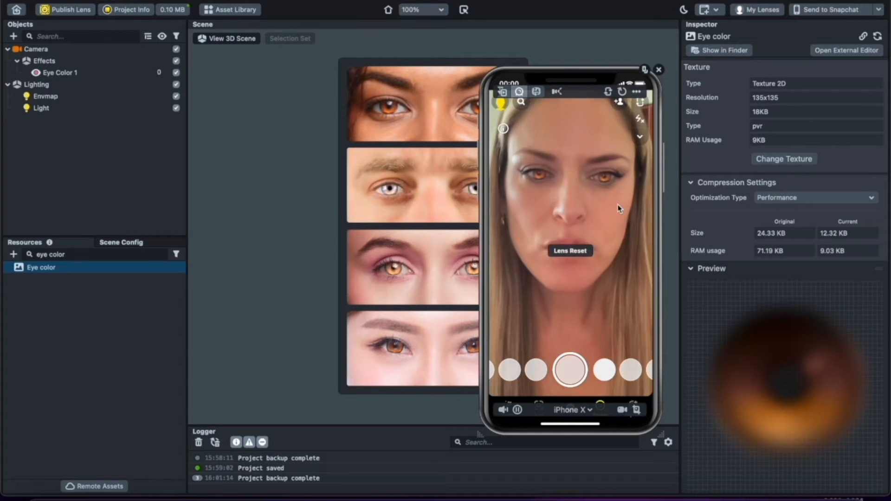
Set the alpha of Eye Color 1 to 0.60, and in Photoshop move the iris layer to Y -3 px and save it.
left_click(91, 75)
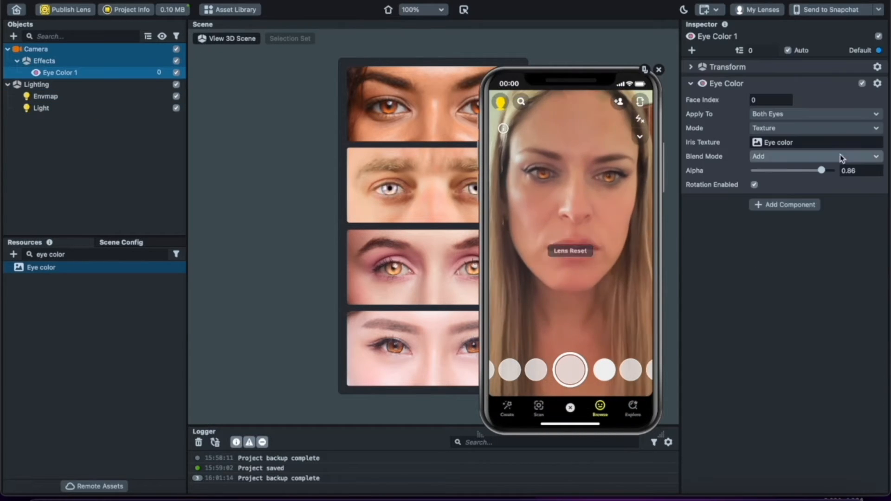
left_click_drag(788, 172, 800, 171)
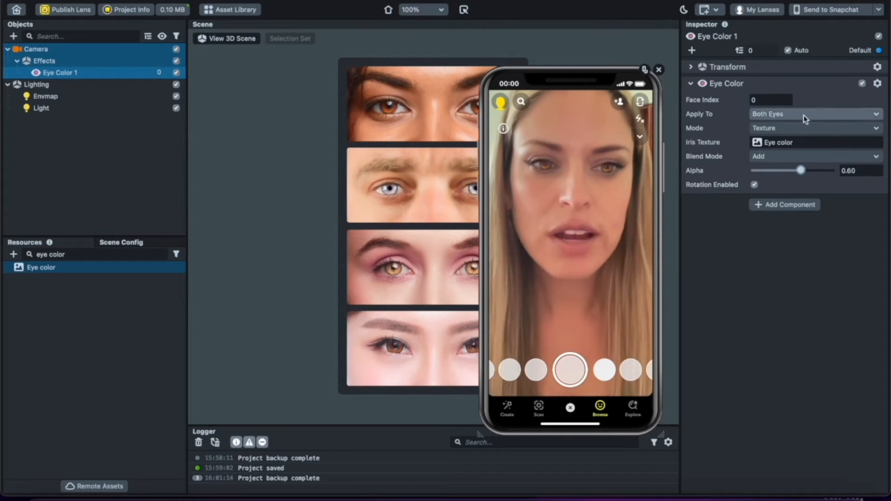
left_click(507, 492)
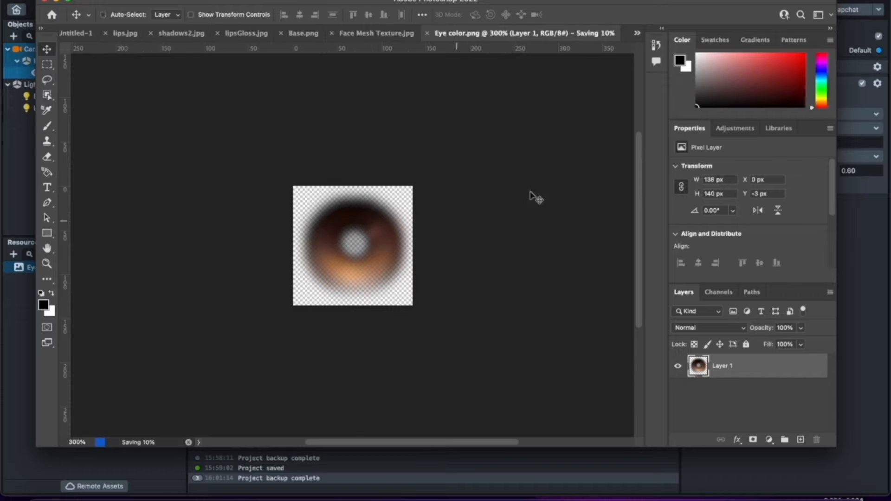
left_click(856, 237)
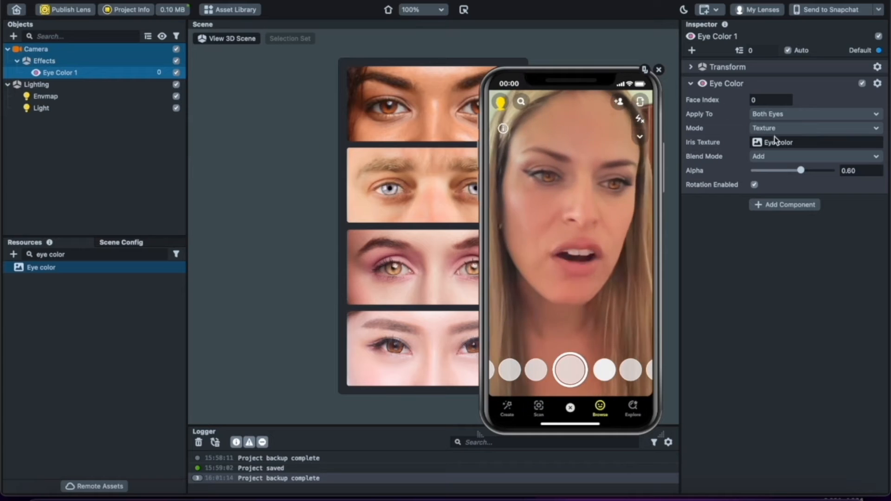
Recolor the iris layer in Photoshop with Hue/Saturation at hue +39 and saturation -66, save it, and return to Lens Studio.
left_click(538, 497)
left_click(171, 1)
mouse_move(147, 1)
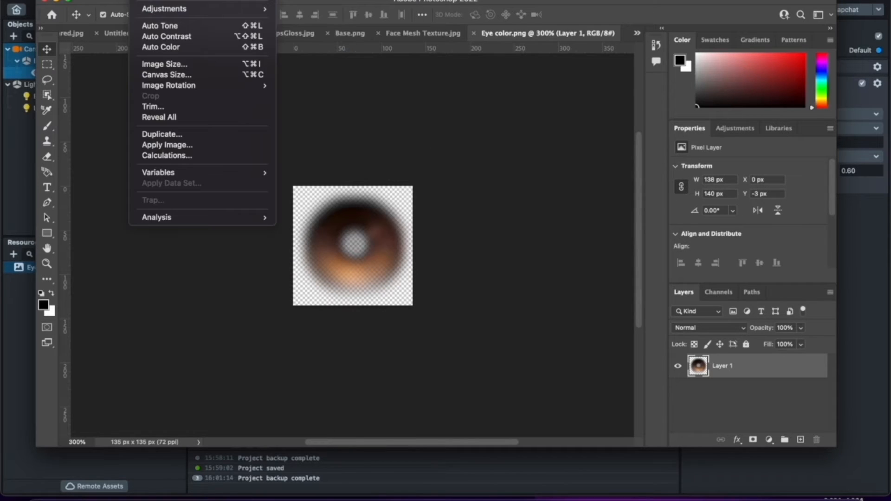
mouse_move(162, 14)
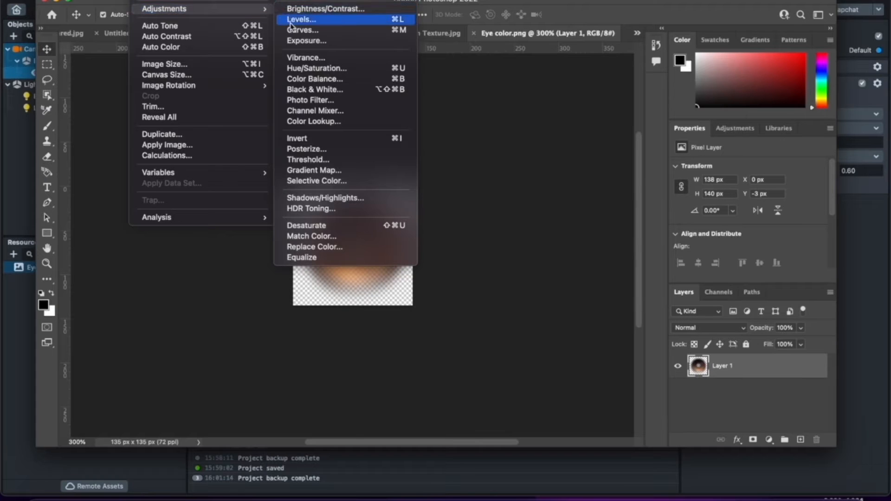
left_click(325, 68)
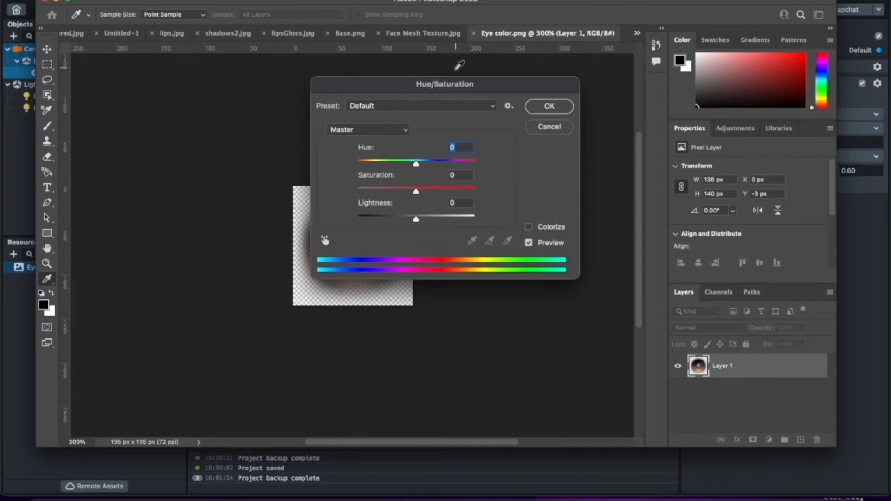
left_click_drag(427, 88, 633, 75)
left_click_drag(622, 149, 584, 175)
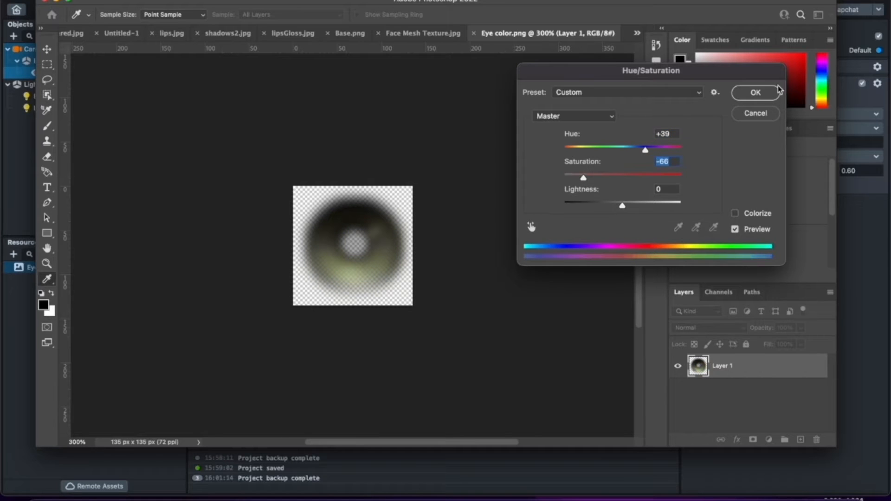
key("Return")
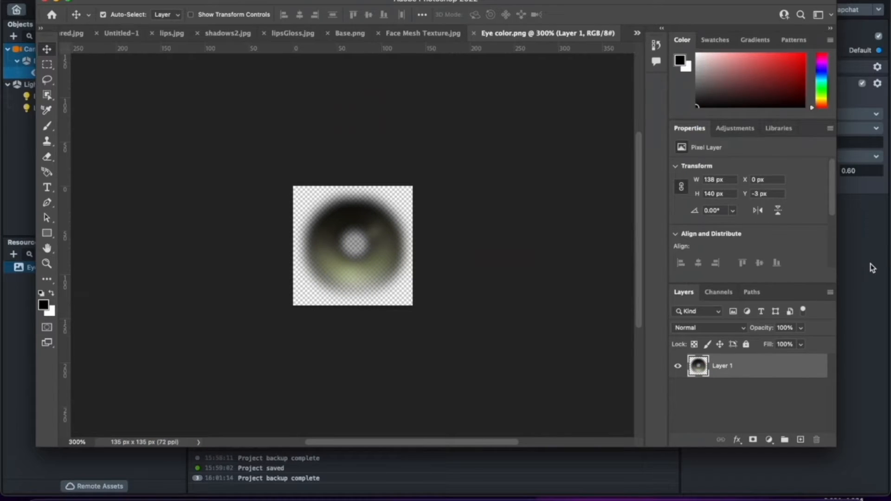
left_click(872, 268)
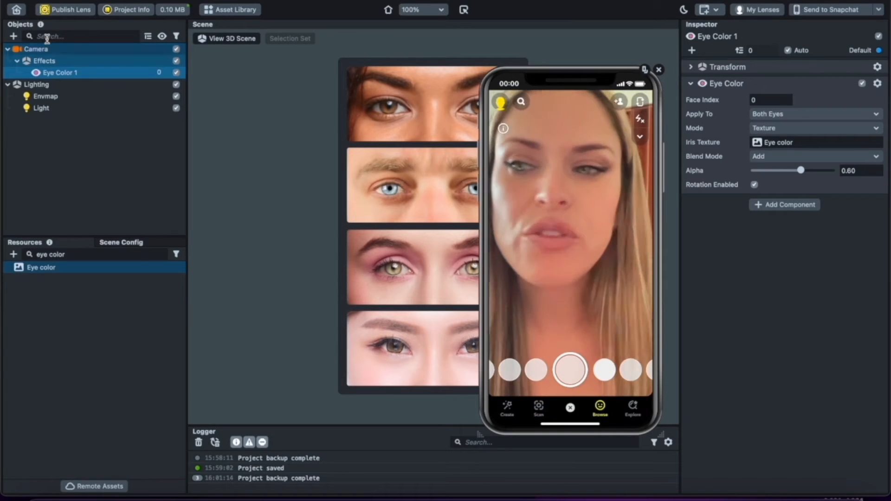
Add a Smoothing post effect to the scene.
left_click(14, 36)
mouse_move(98, 93)
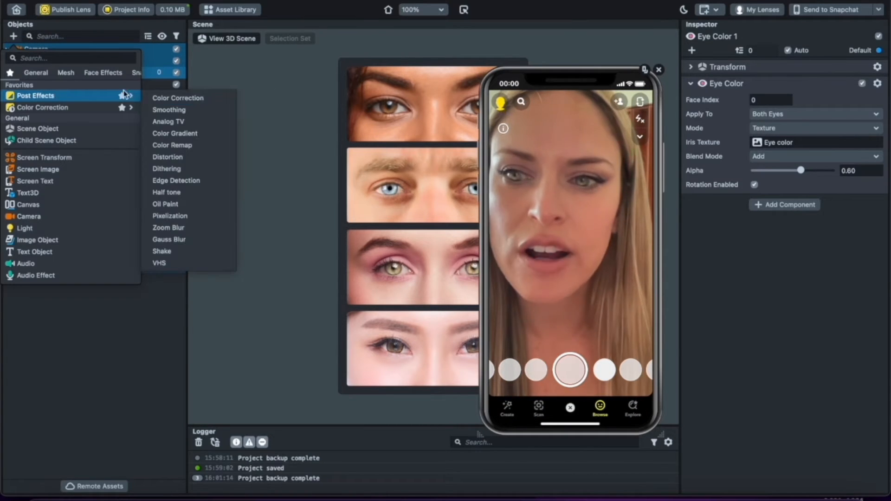
left_click(170, 111)
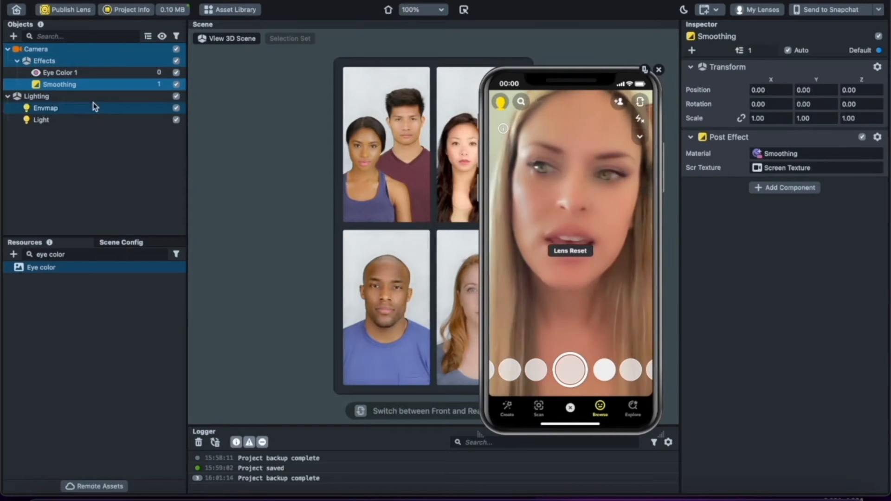
Delete the Smoothing effect from the scene and add a Smoothing post effect again by searching for "smooth".
key("Delete")
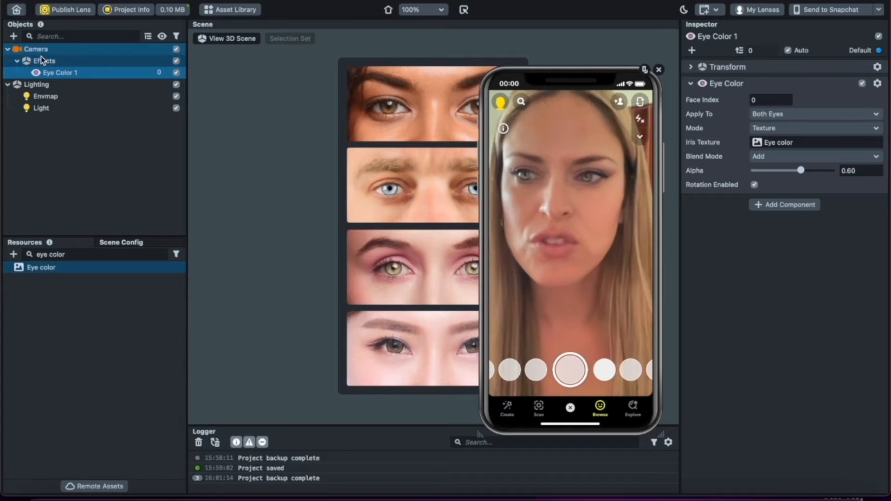
left_click(13, 36)
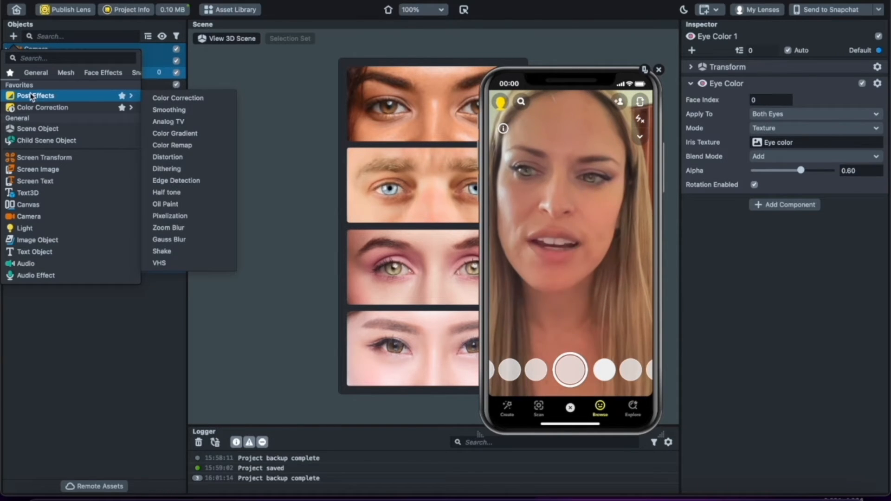
mouse_move(123, 96)
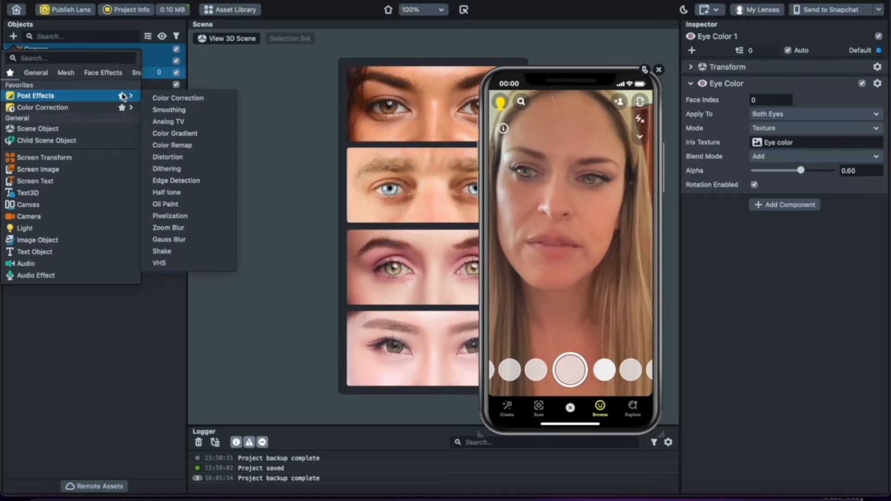
left_click(165, 111)
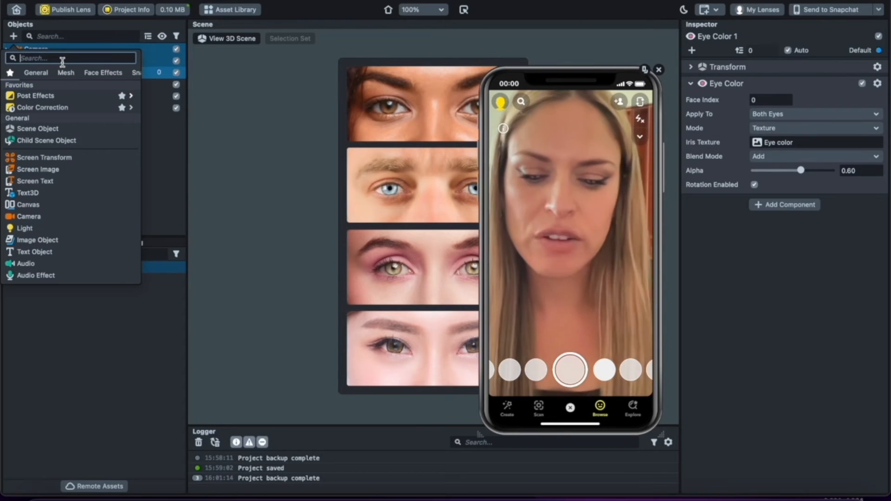
type("smooth")
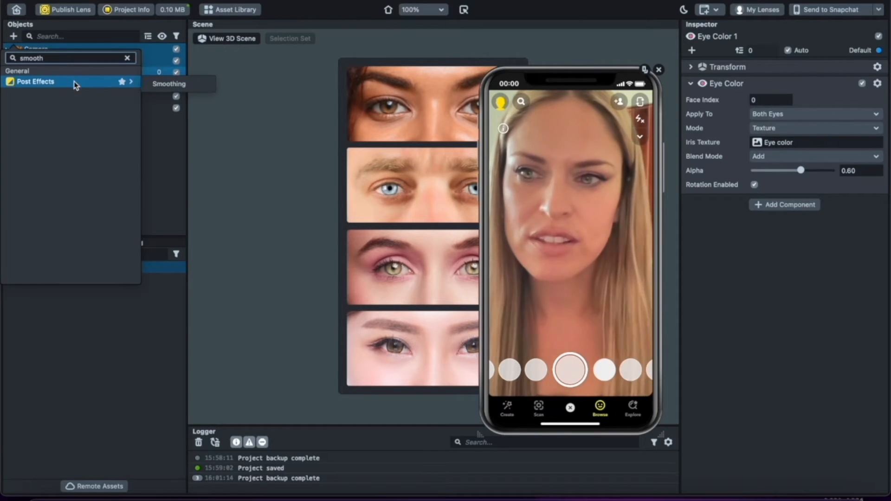
left_click(157, 85)
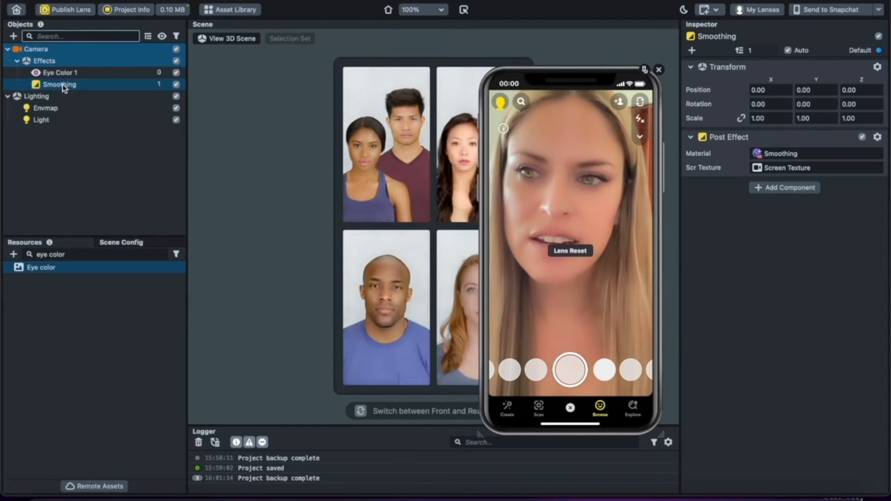
Open the material of the Smoothing post effect and set its Base Color to 0.20.
double_click(66, 85)
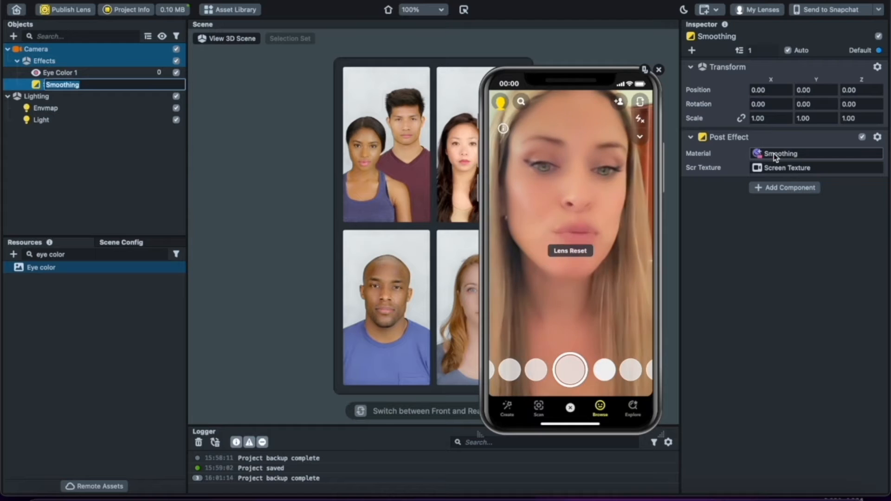
key("Return")
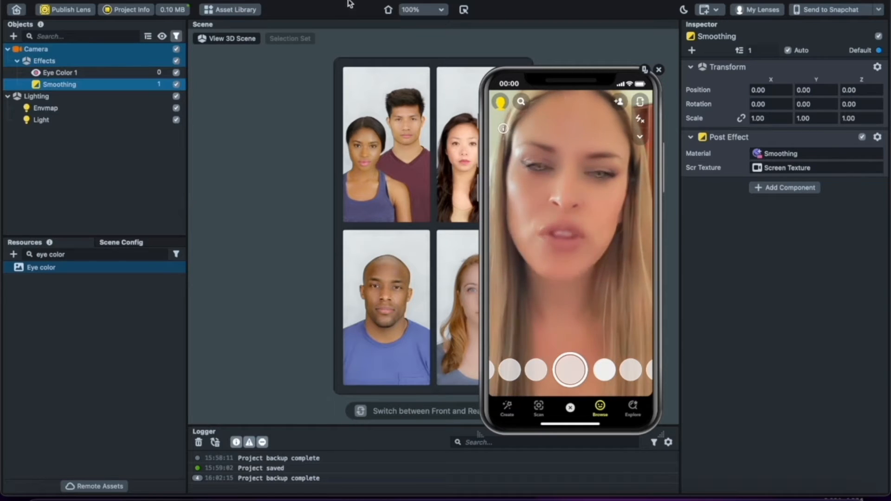
key("Return")
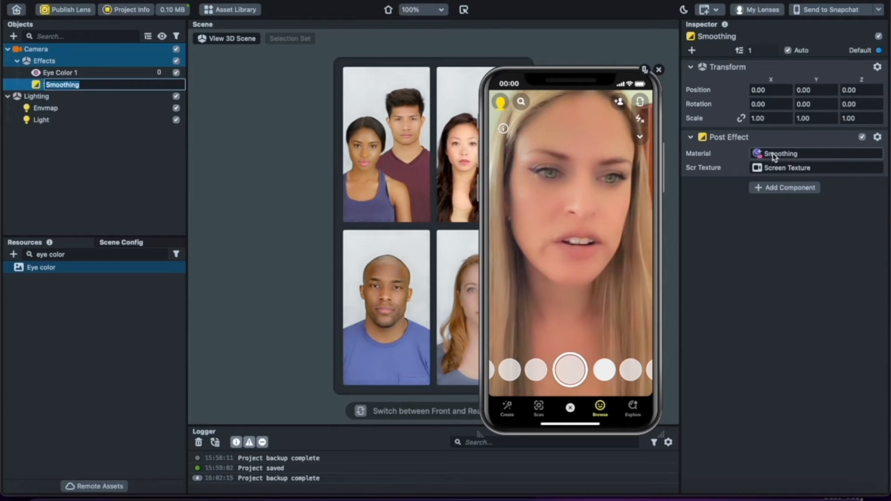
right_click(773, 157)
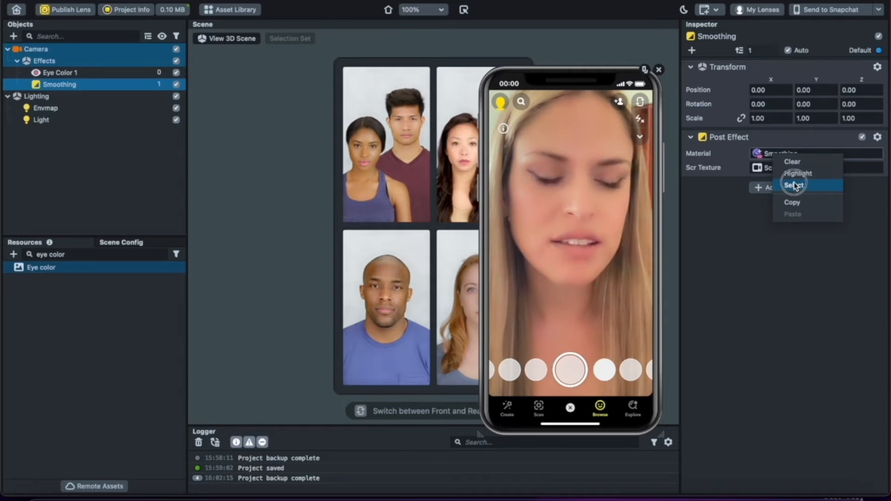
left_click(794, 186)
right_click(766, 150)
left_click(786, 182)
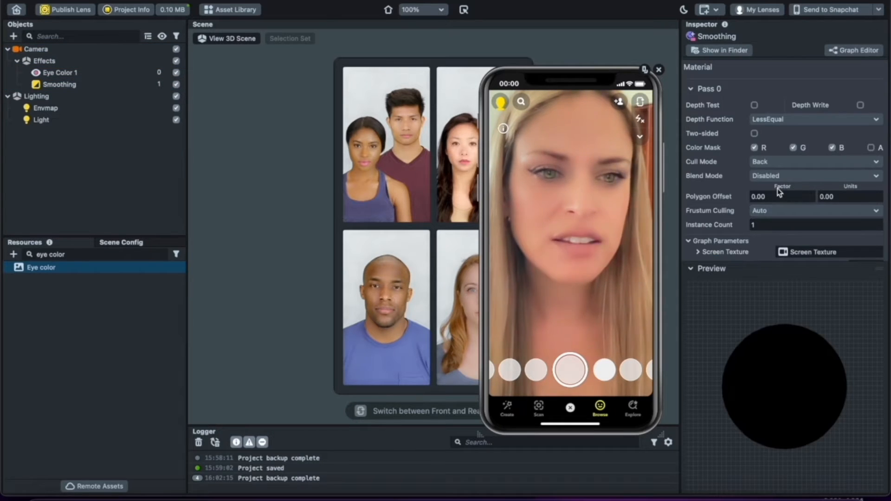
scroll(778, 189, "down", 1)
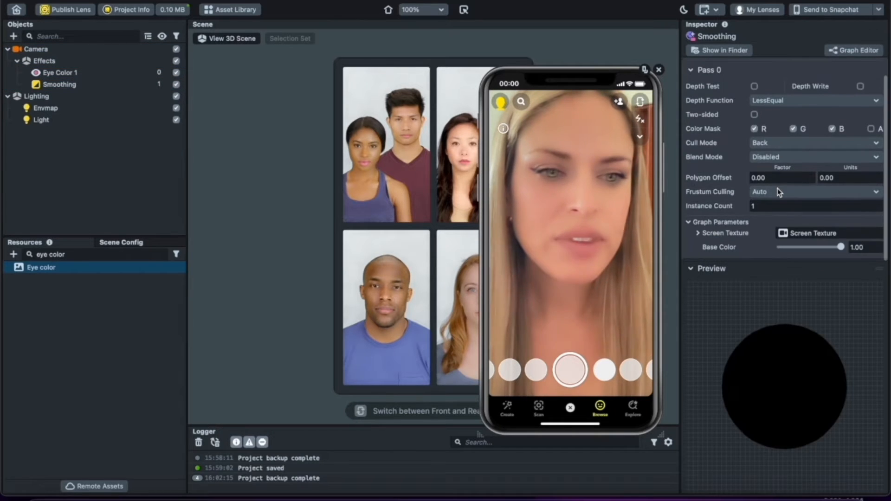
left_click(781, 247)
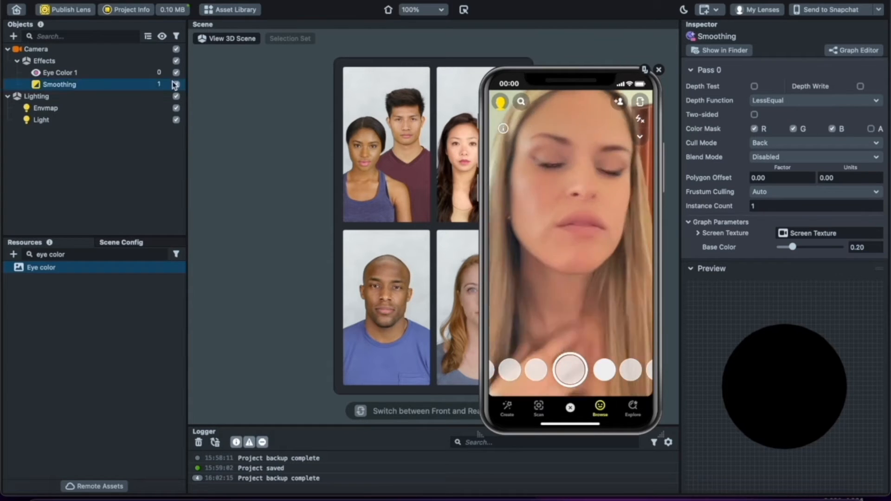
Add a Face Mesh object to the scene by searching the object types for "face".
left_click(51, 75)
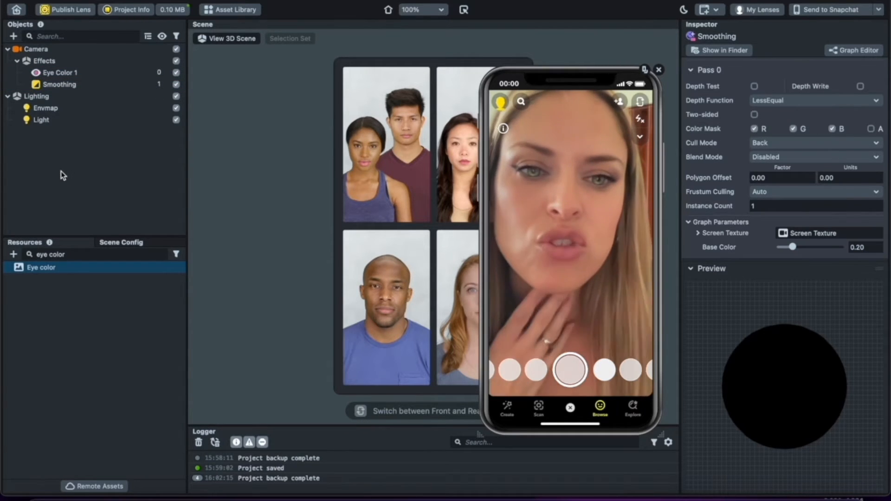
left_click(14, 36)
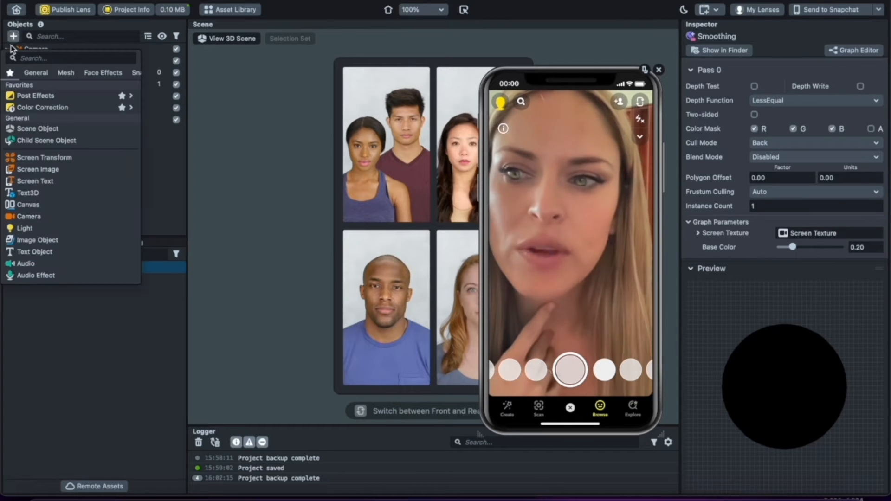
scroll(46, 157, "down", 5)
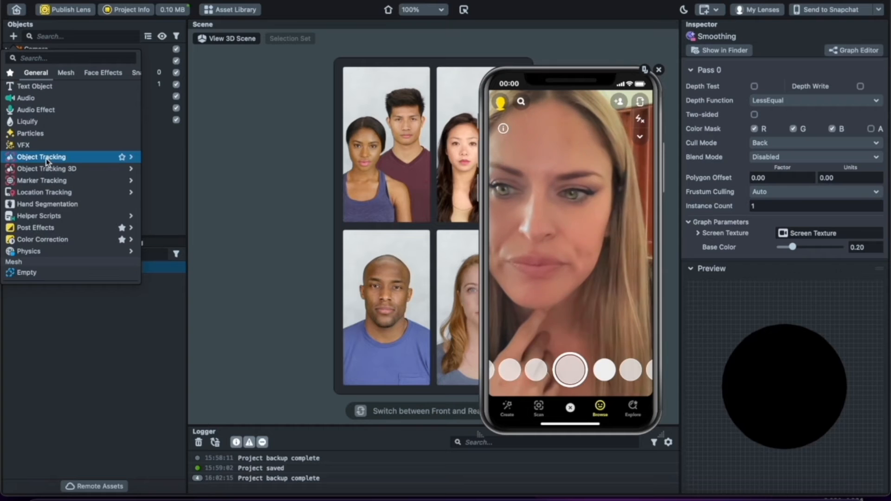
scroll(51, 126, "up", 5)
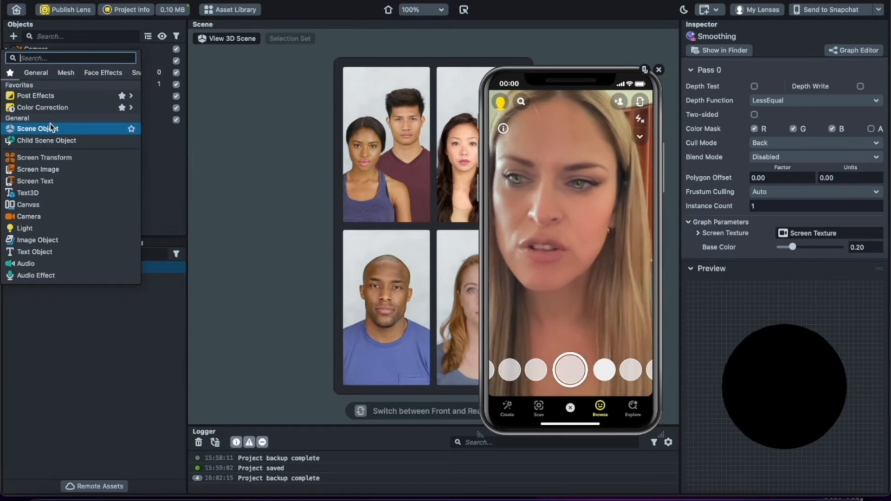
left_click(96, 72)
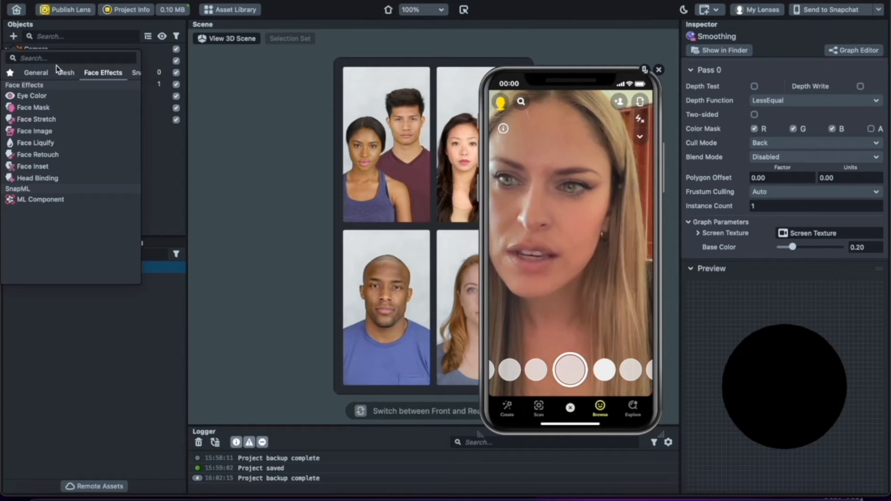
type("face")
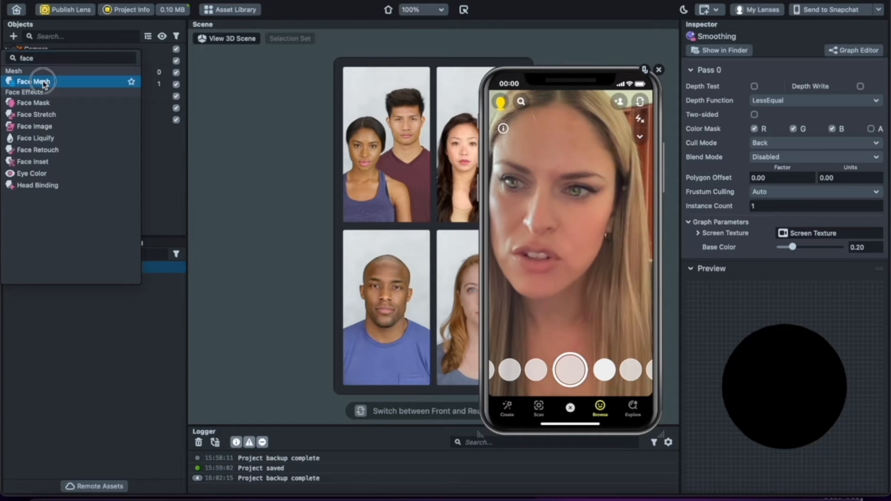
left_click(44, 83)
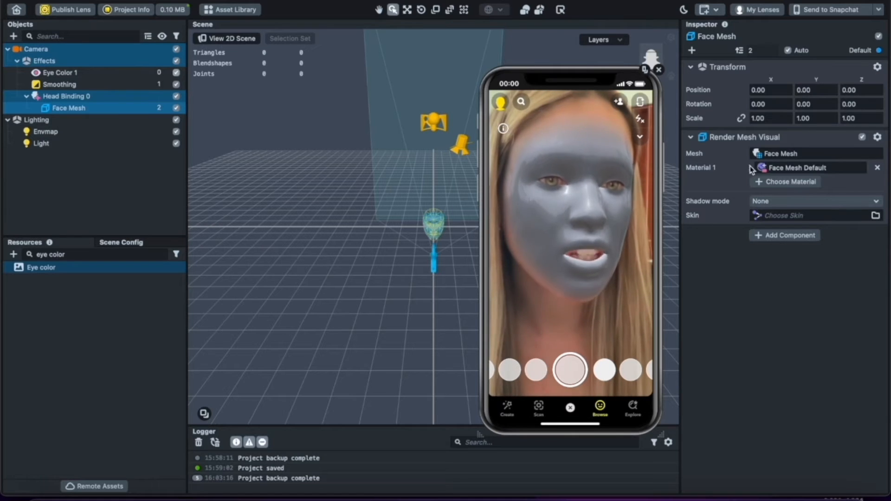
Create a new Unlit material and assign it to the Face Mesh in place of Face Mesh Default.
right_click(776, 170)
left_click(794, 200)
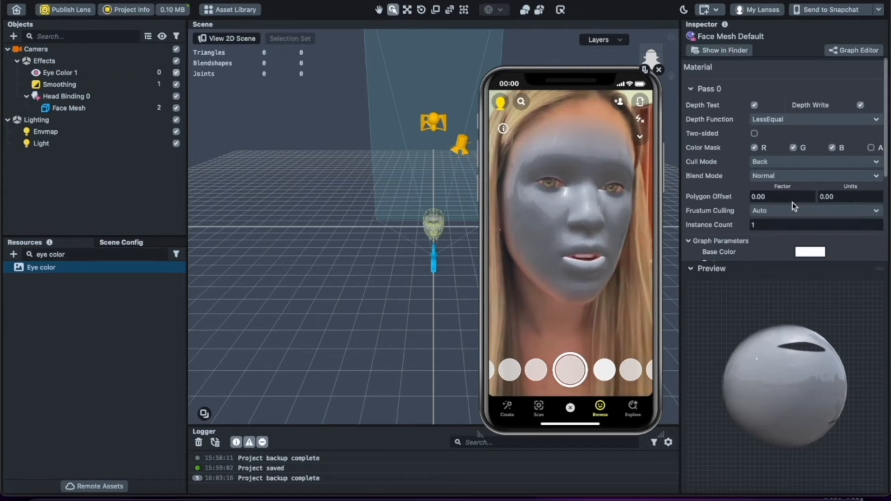
scroll(792, 203, "down", 5)
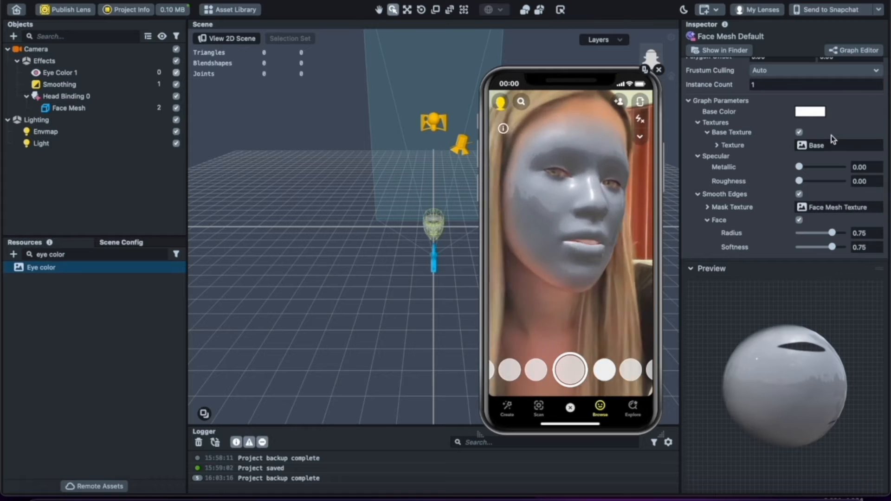
left_click(70, 96)
left_click(68, 108)
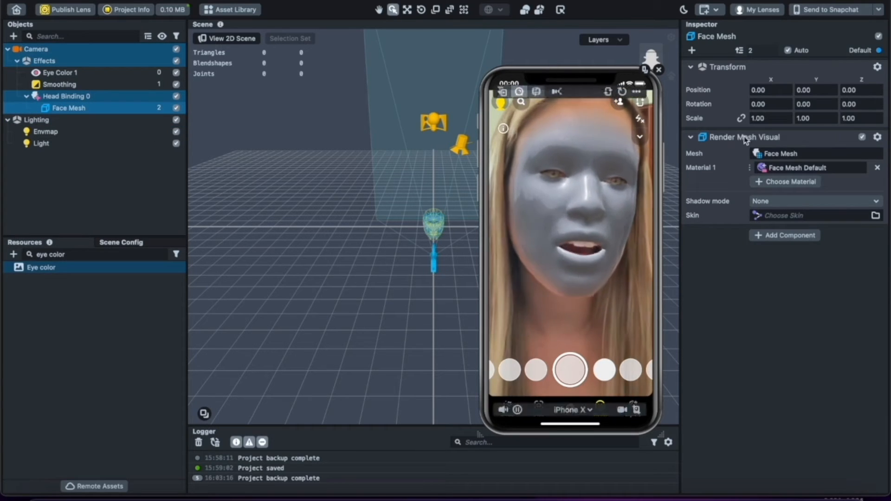
right_click(763, 170)
left_click(769, 172)
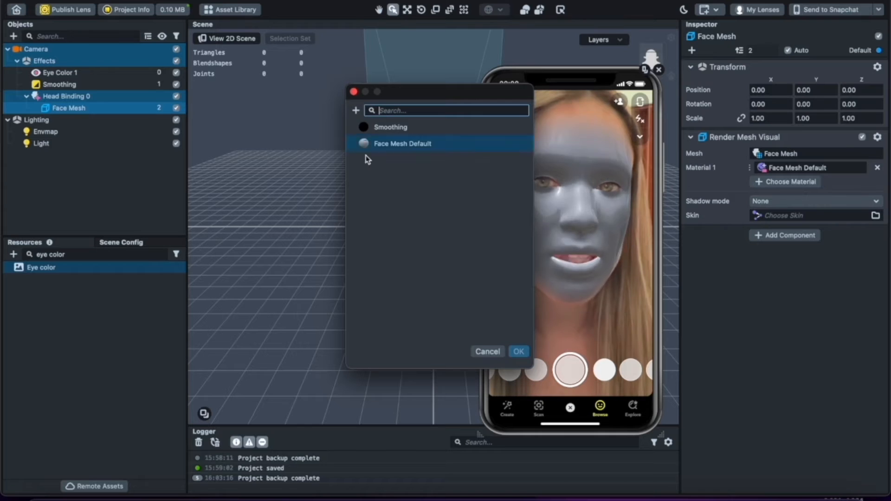
left_click(355, 111)
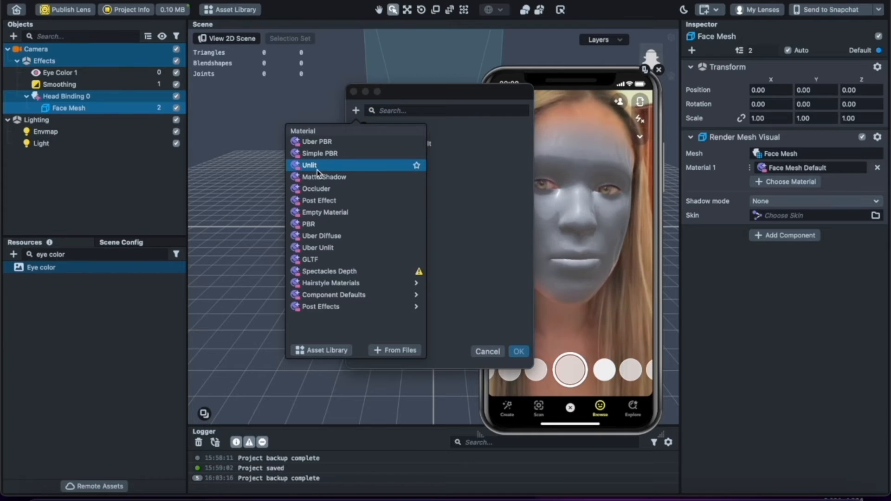
left_click(496, 183)
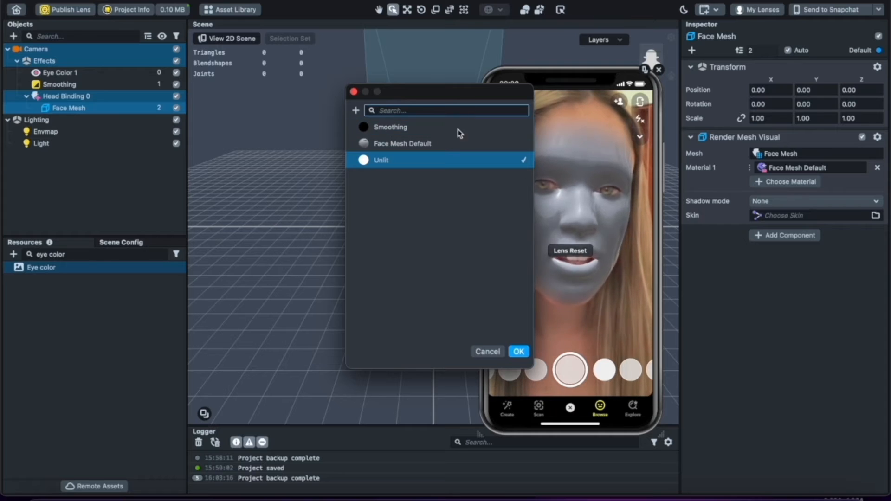
left_click(518, 351)
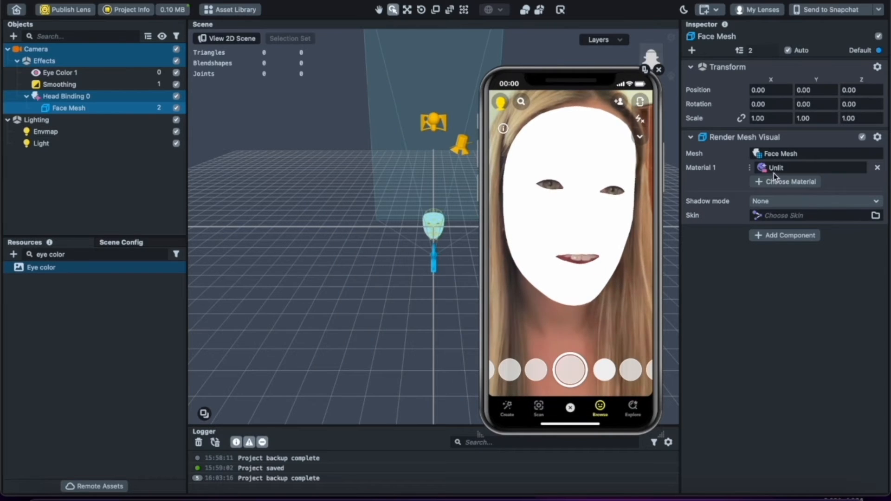
Open the Face Mesh's Unlit material and set its base texture to Anna.
right_click(774, 170)
left_click(794, 200)
scroll(807, 186, "down", 5)
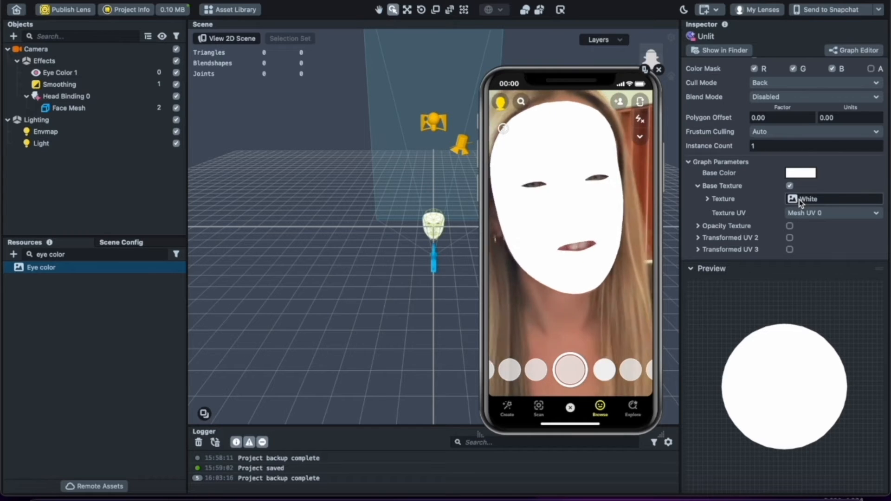
left_click(792, 200)
left_click(382, 199)
left_click(518, 351)
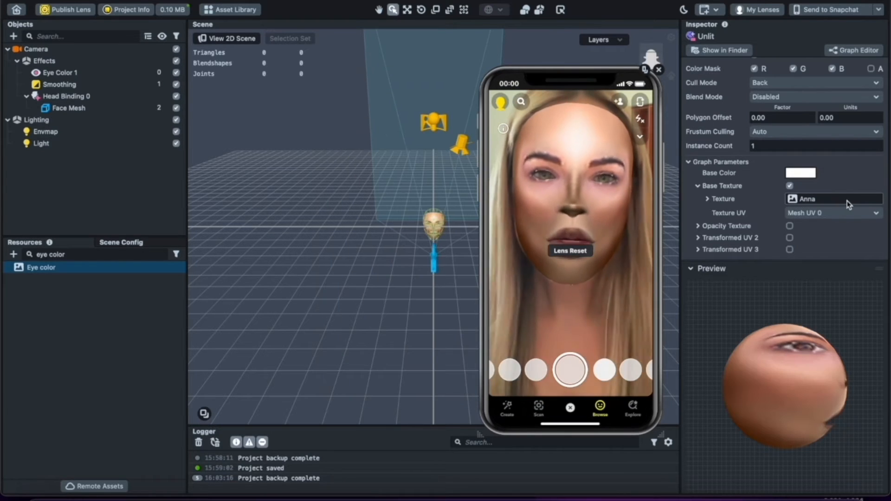
Set the Unlit material's Blend Mode to Normal and turn off Depth Test.
mouse_move(608, 182)
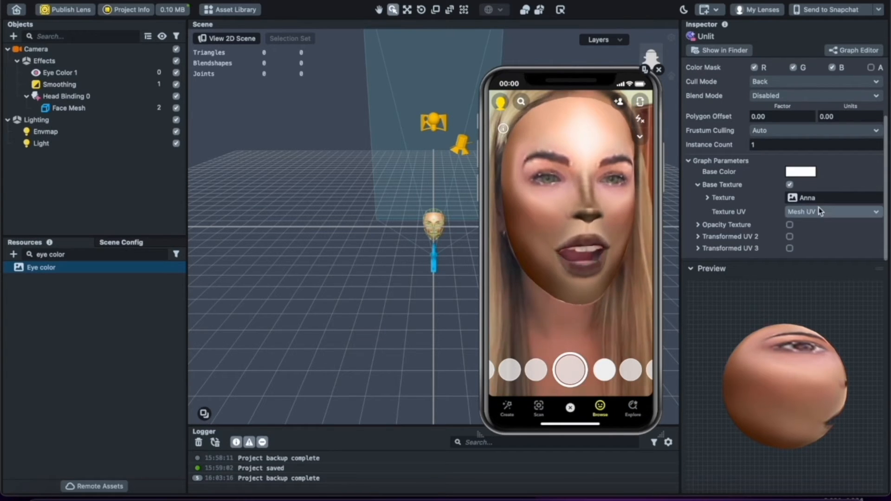
scroll(744, 136, "up", 3)
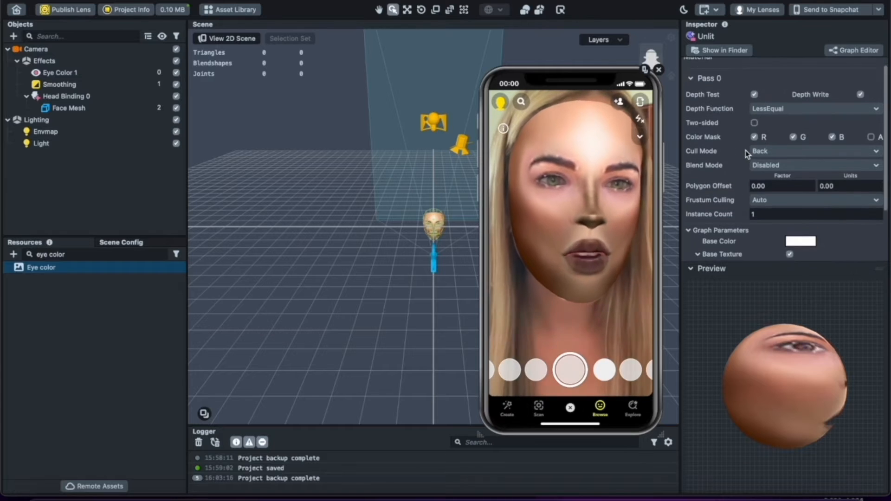
left_click(766, 177)
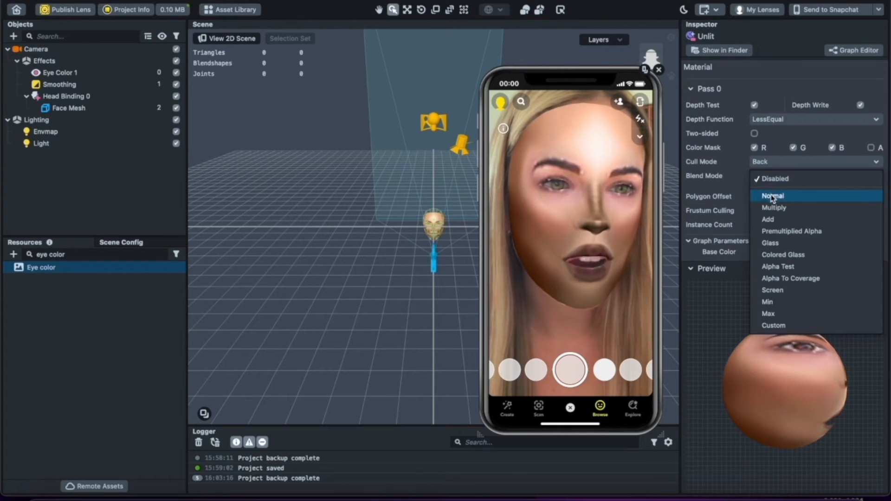
left_click(772, 195)
left_click(754, 106)
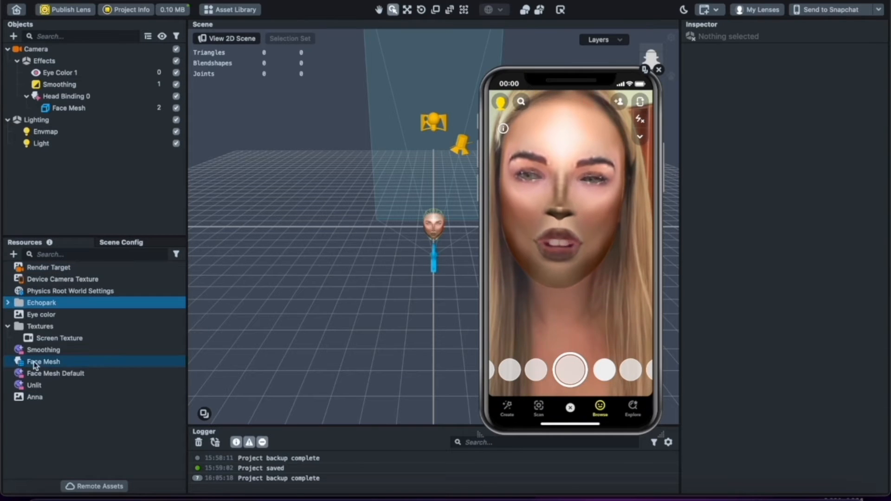
Locate the Anna texture's source file in Finder and open Anna.png in Photoshop.
left_click(32, 402)
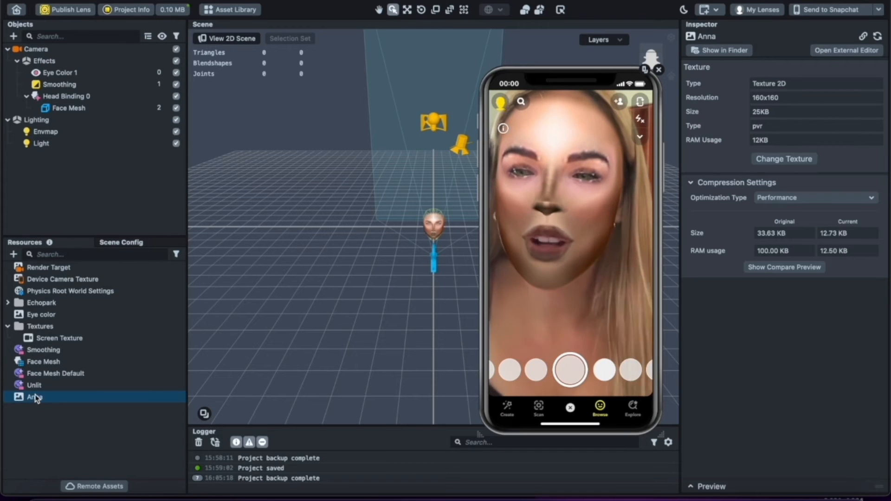
right_click(35, 402)
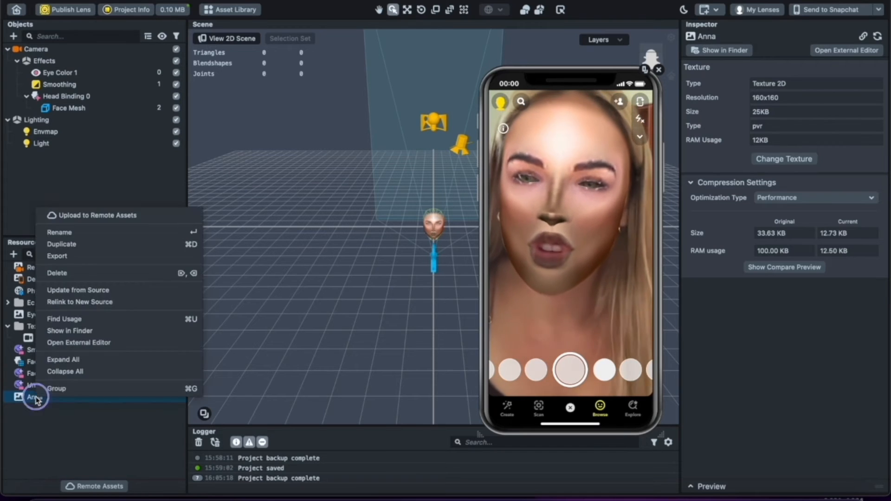
left_click(72, 330)
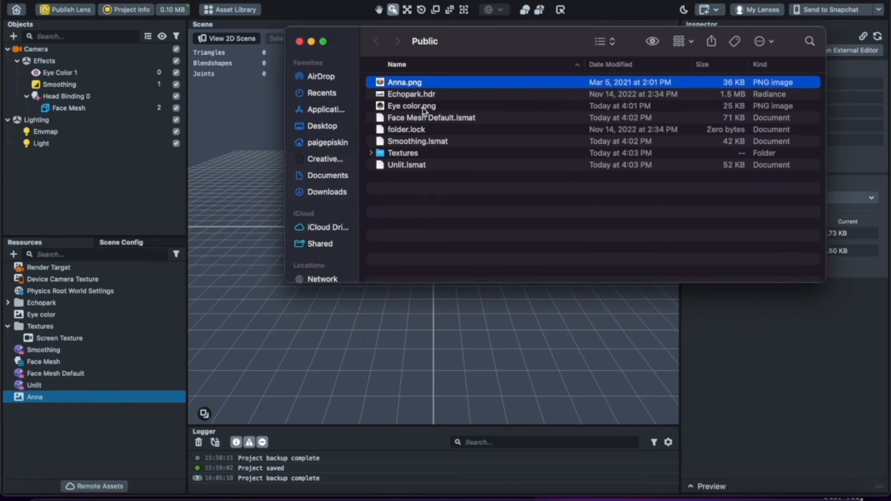
left_click_drag(508, 234, 538, 498)
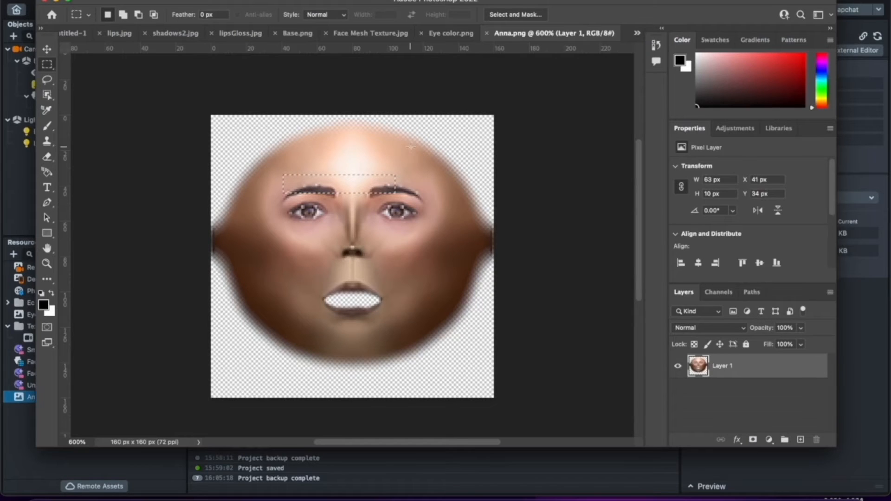
key("super+equal")
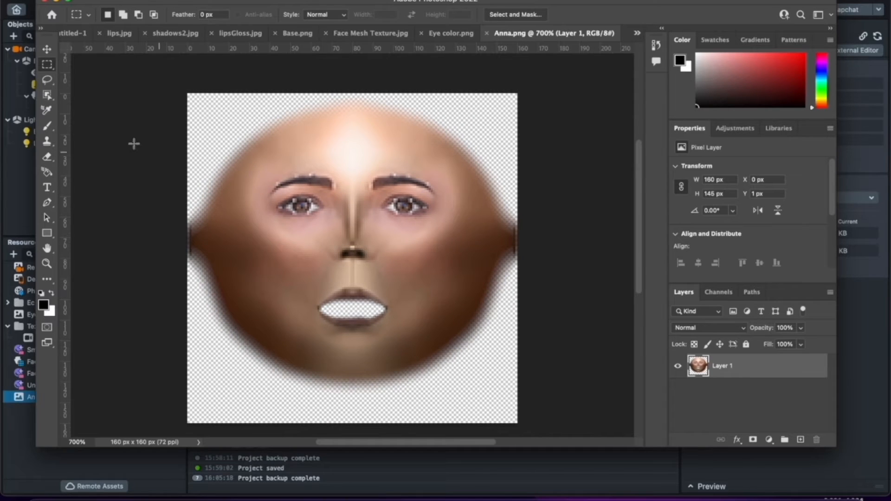
key("super+alt+i")
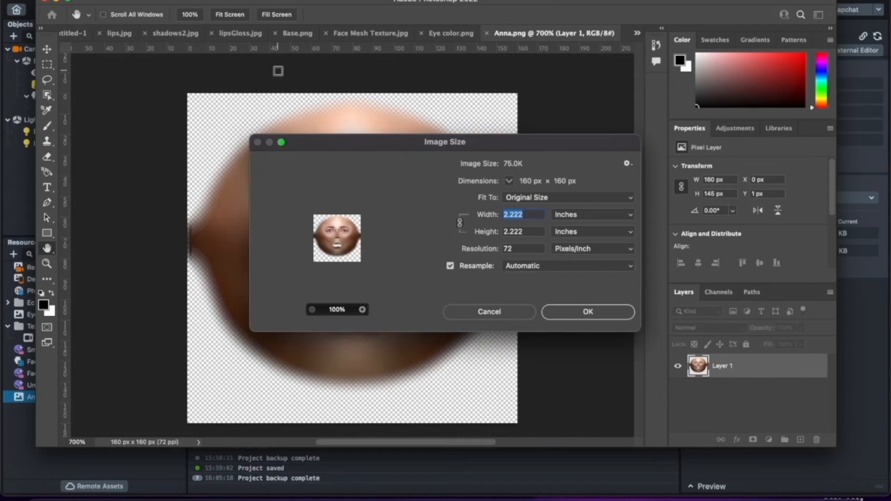
type("10")
key("Escape")
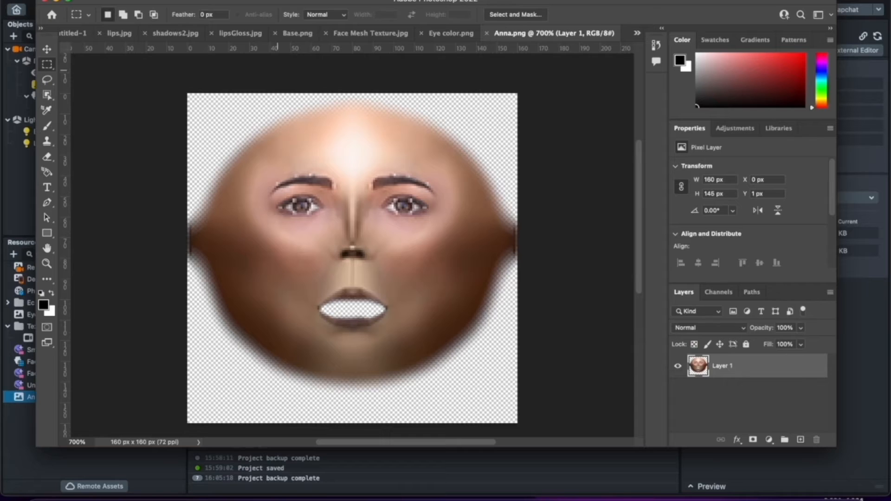
Resize the Anna.png image to a width of 10 inches.
left_click(139, 2)
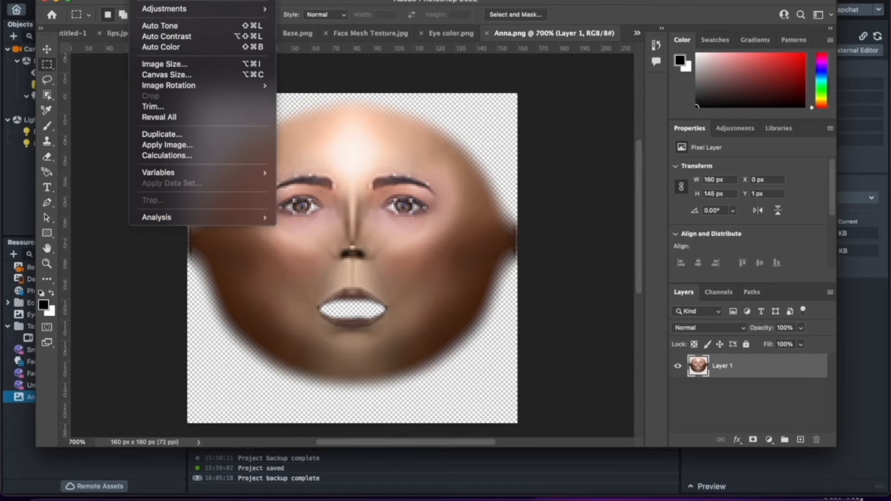
left_click(160, 65)
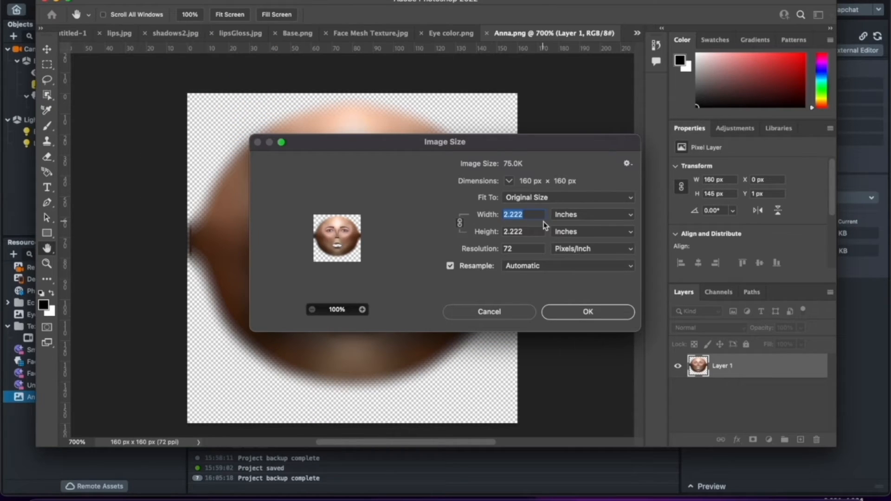
type("10")
key("Return")
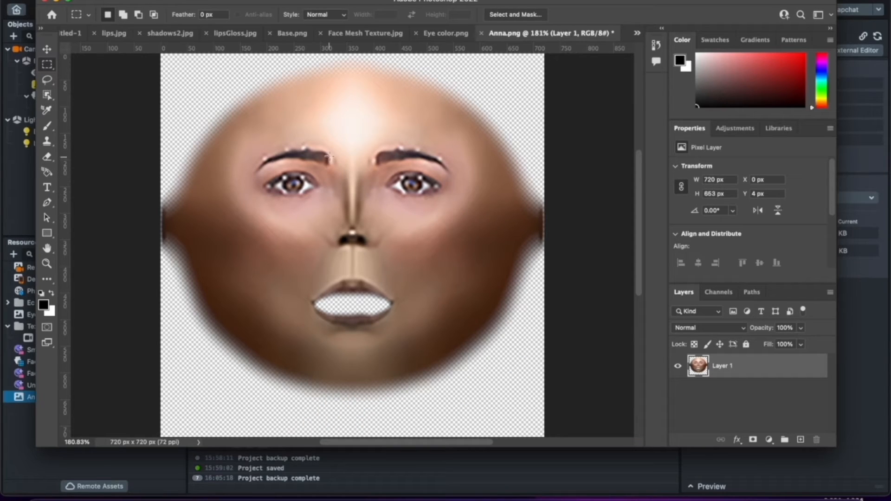
Select the whole left-hand eyebrow with the Magic Wand tool at tolerance 32.
left_click(46, 83)
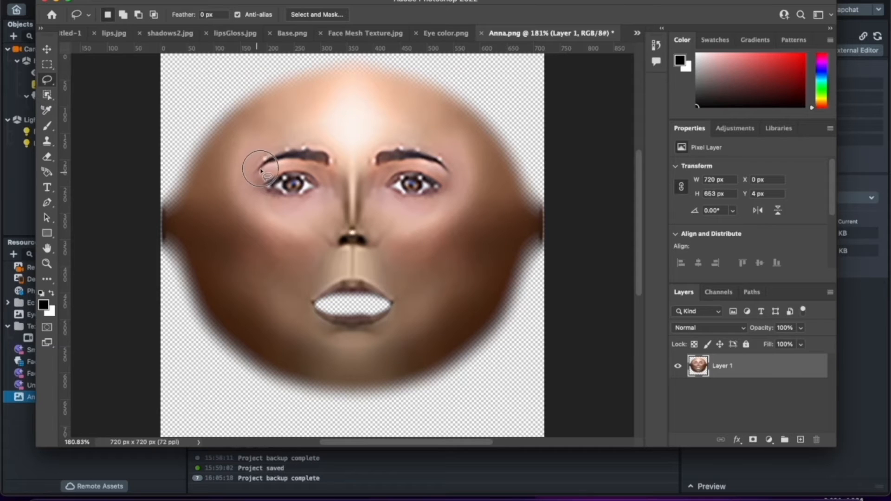
left_click(55, 86)
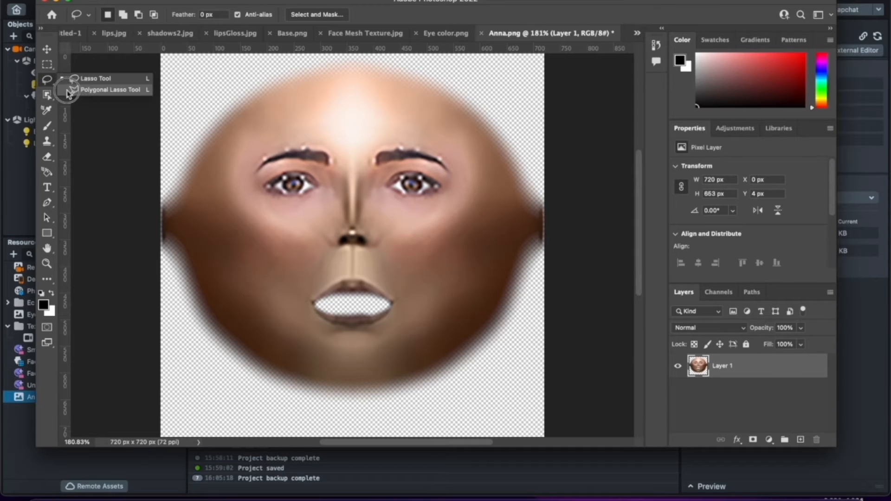
left_click(48, 96)
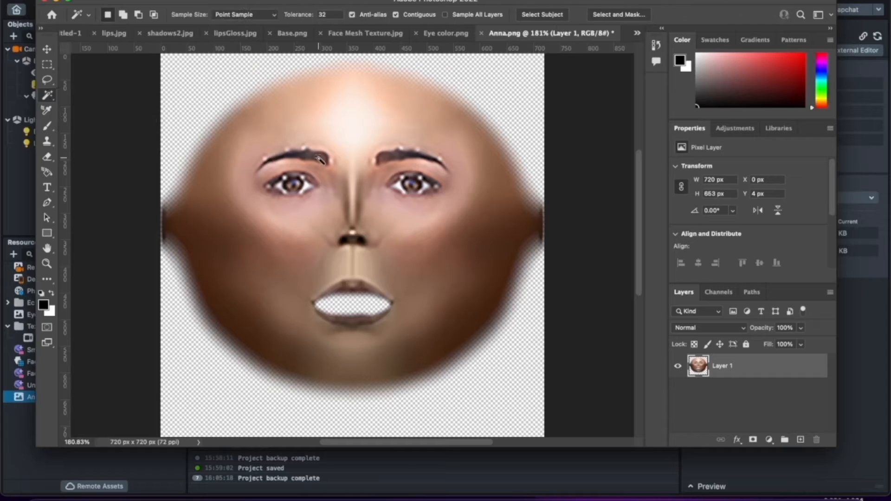
left_click(320, 157)
left_click(304, 157, "shift")
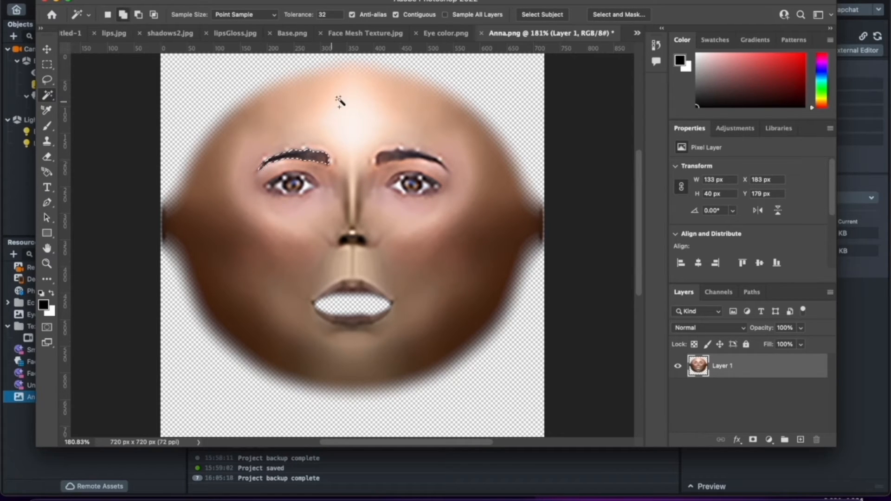
Smooth the eyebrow selection with a sample radius of 10 pixels.
left_click(268, 1)
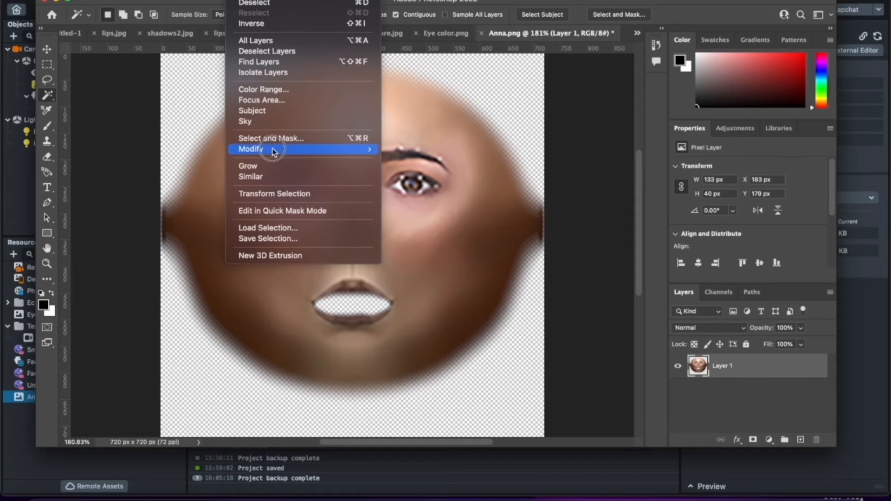
mouse_move(276, 149)
left_click(417, 160)
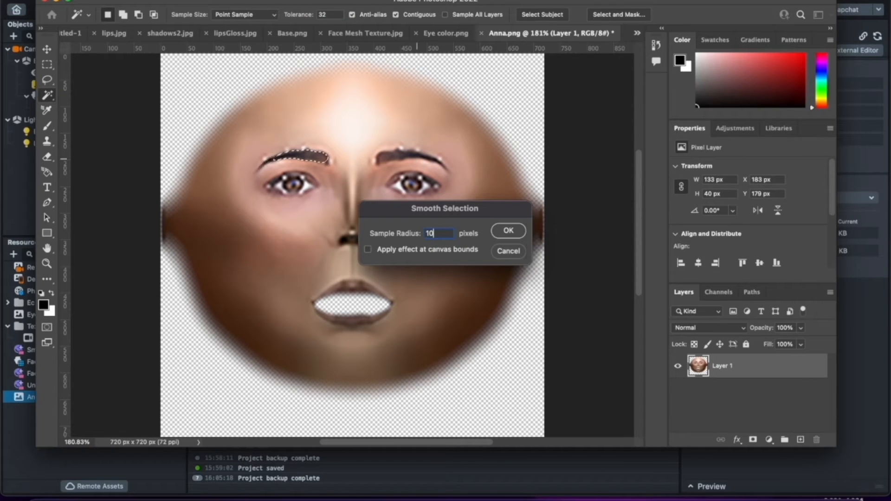
key("Return")
Try clearing everything outside the smoothed eyebrow selection, and undo it.
key("ctrl+shift+i")
key("Delete")
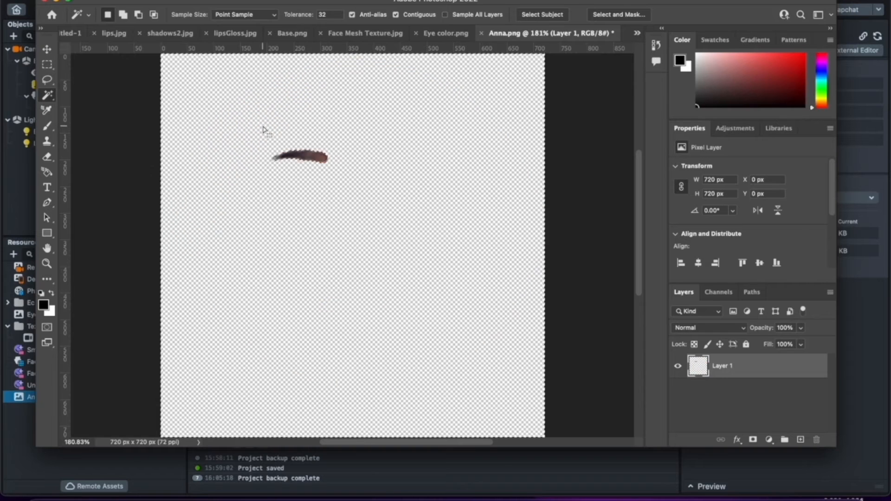
key("ctrl+z")
key("ctrl+shift+i")
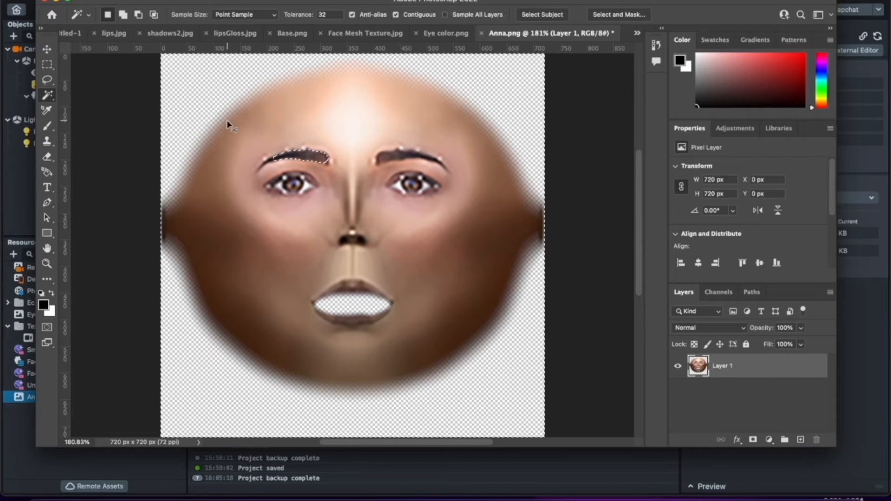
Add the thin outer tail of the left-hand eyebrow to the Magic Wand selection.
left_click(264, 163, "shift")
key("super+z")
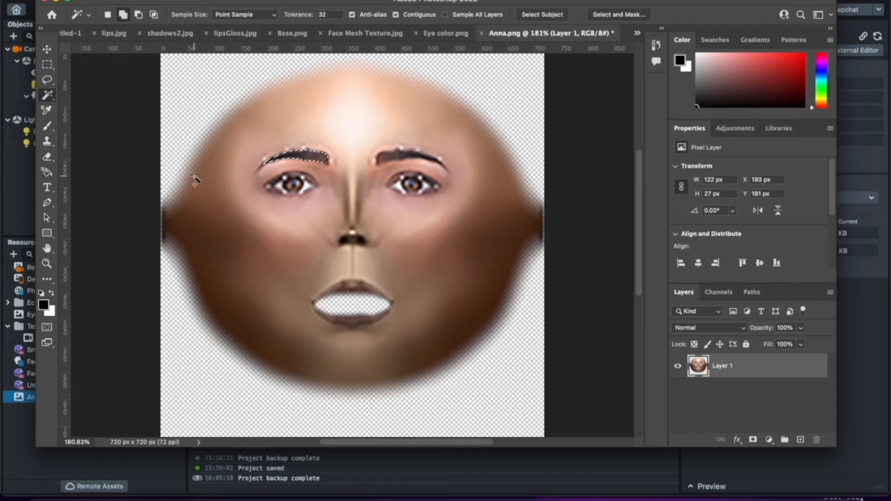
left_click(263, 168, "shift")
key("super+z")
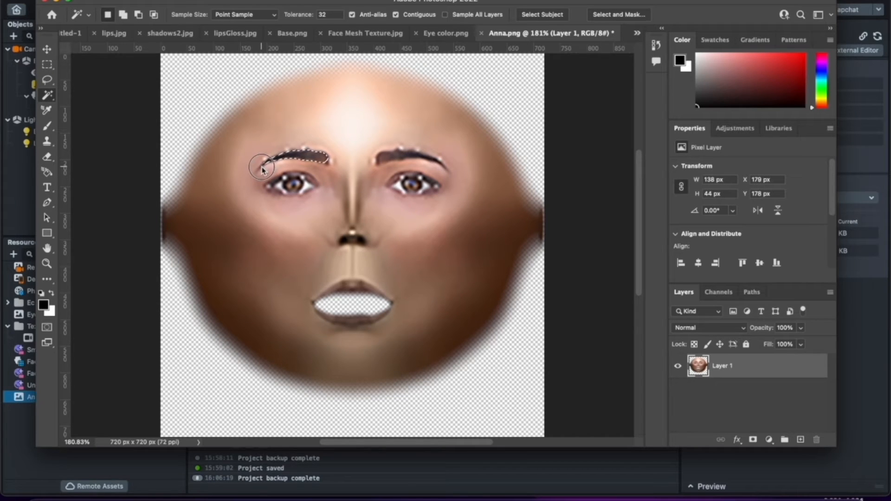
Delete everything outside the eyebrow selection, and save Anna.png to check it in Lens Studio.
key("super+shift+i")
key("Delete")
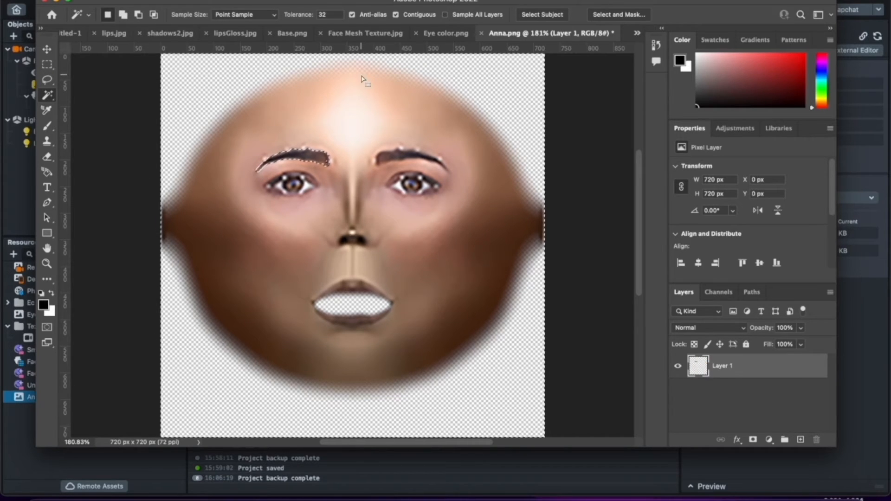
key("super+s")
left_click(718, 463)
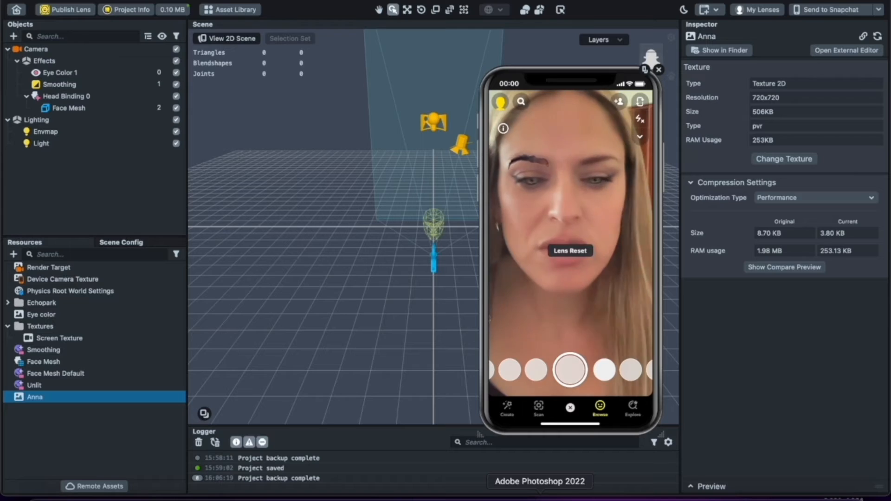
Soften the eyebrow's edges in Photoshop with the Smudge tool at 50% strength, and save Anna.png to check it in Lens Studio.
left_click(509, 494)
key("i")
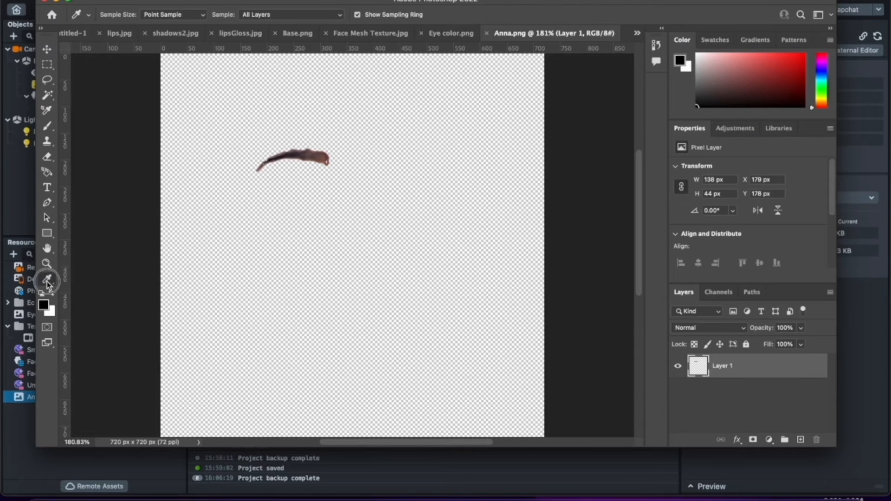
left_click(46, 279)
left_click(92, 369)
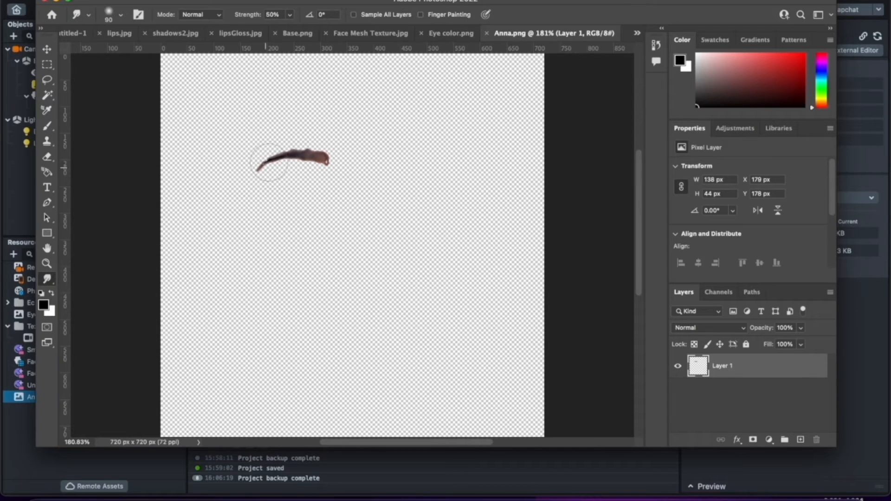
left_click_drag(308, 153, 337, 158)
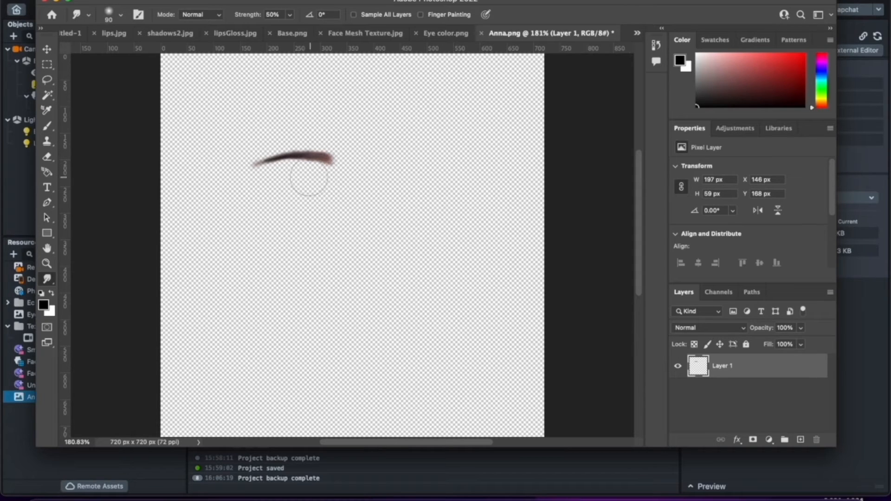
key("super+s")
left_click(865, 310)
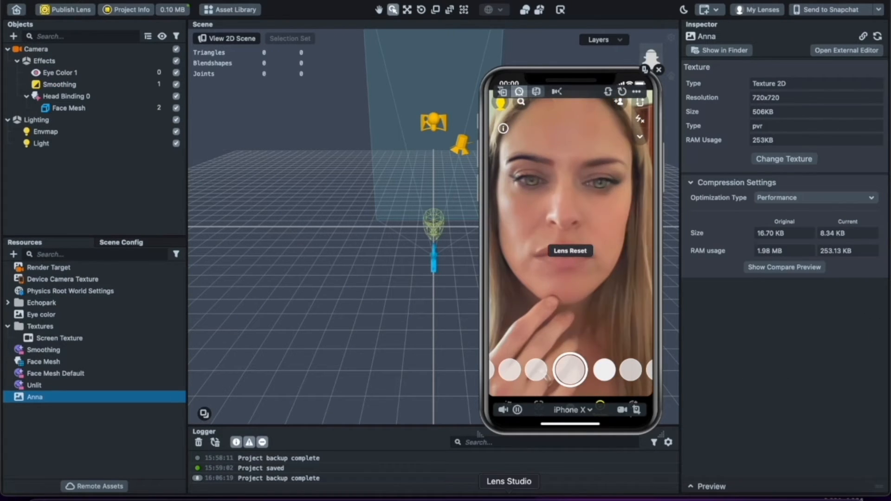
Return to Photoshop and arrange its window beside Lens Studio so both the texture and the lens project can be seen.
left_click(511, 495)
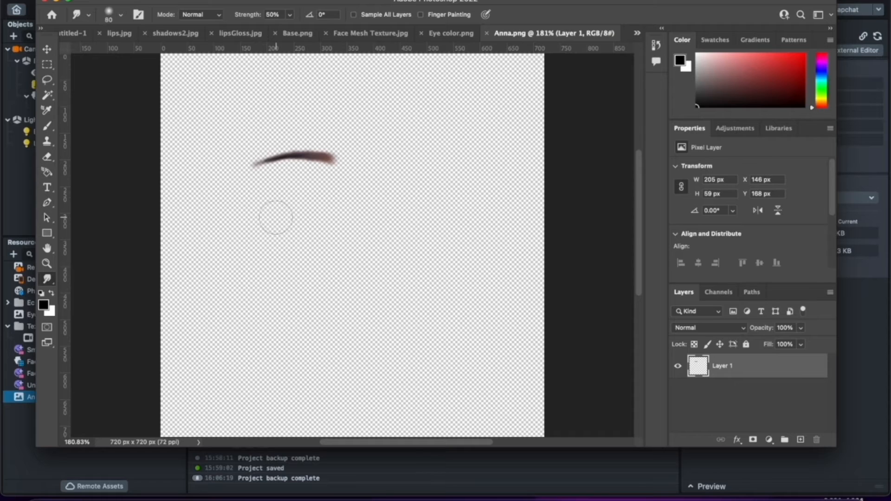
left_click_drag(379, 4, 696, 129)
left_click(621, 95)
left_click_drag(621, 4, 355, 4)
left_click_drag(625, 74, 405, 1)
left_click(685, 237)
left_click_drag(628, 124, 814, 92)
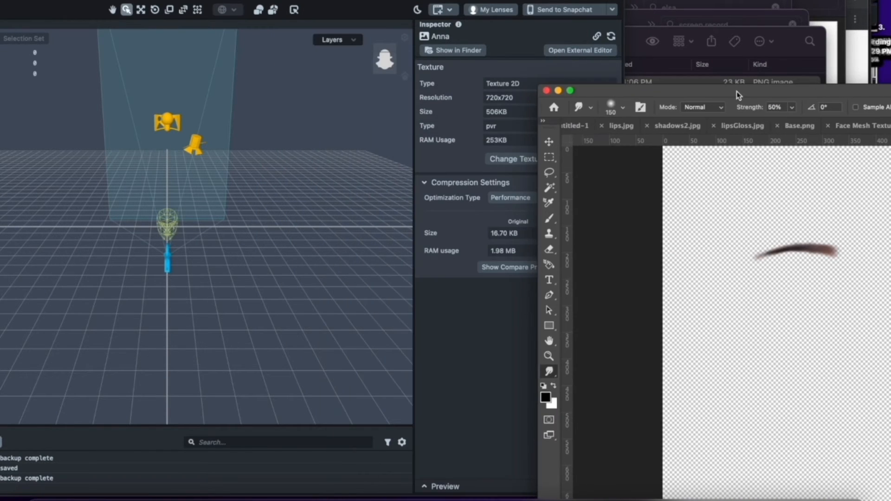
Smudge the eyebrow's outer tail with a 150 px brush and save Anna.png, and dock the lens preview beside the Inspector in Lens Studio.
left_click(763, 253)
key("super+s")
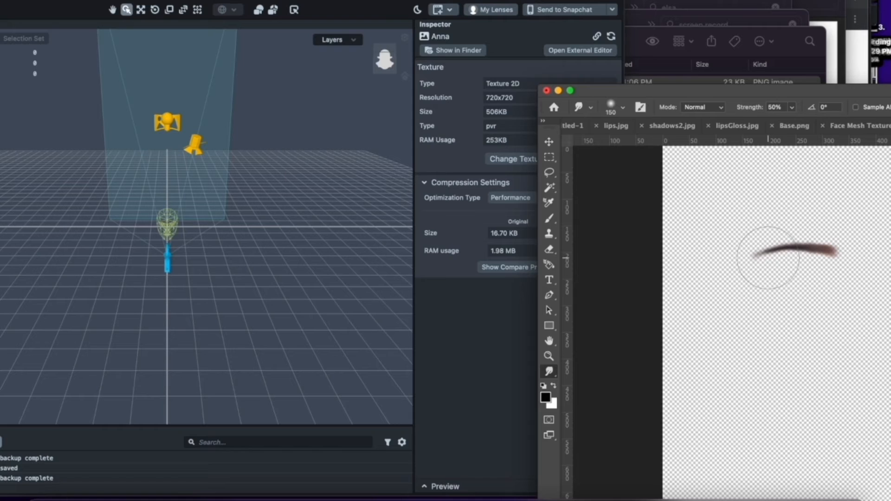
left_click(385, 238)
left_click_drag(393, 2, 410, 52)
Refine the eyebrow in Photoshop with further 150 px Smudge strokes, saving Anna.png after each pass.
left_click(776, 249)
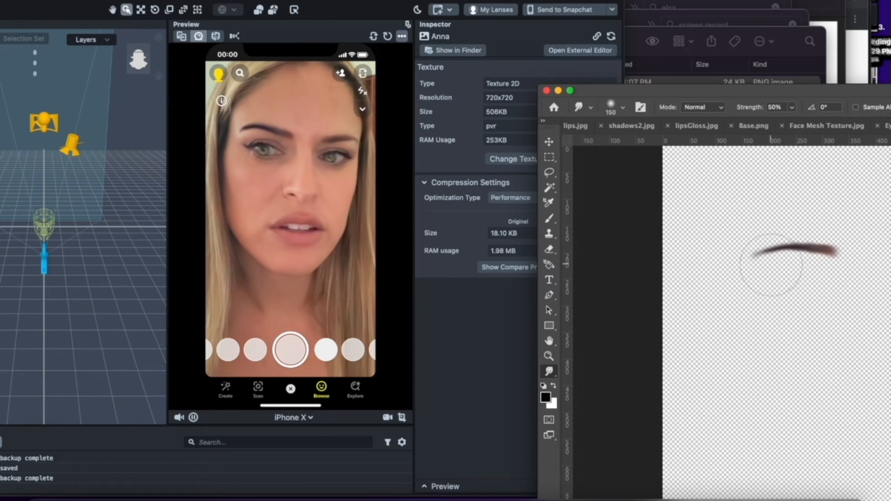
key("super+s")
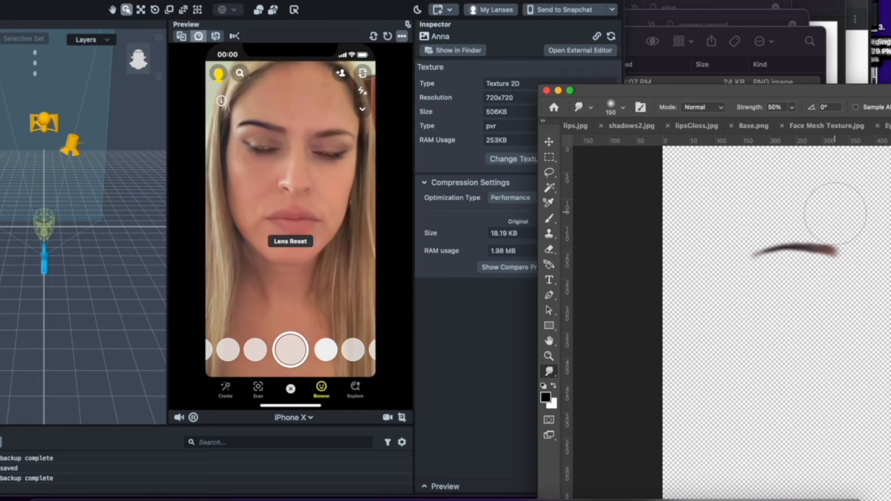
key("super+s")
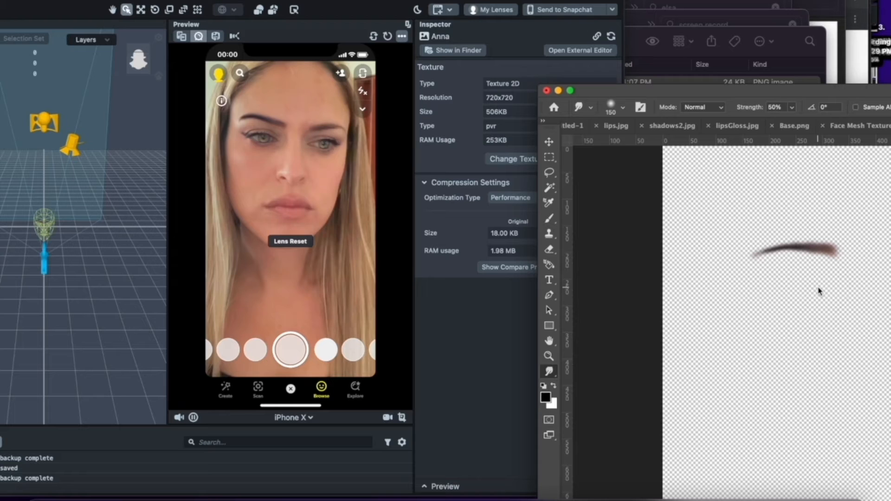
key("super+s")
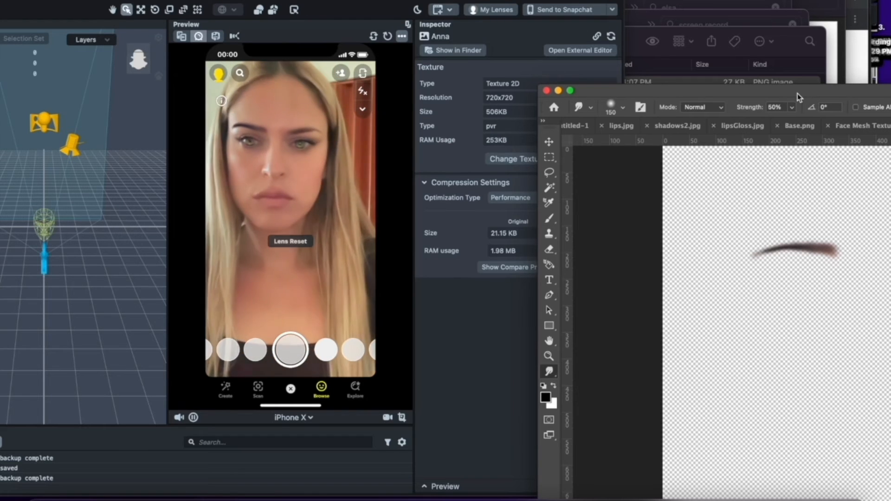
Reposition the Photoshop window so its layer controls are reachable, and lock the transparent pixels of Layer 1.
left_click_drag(797, 93, 681, 47)
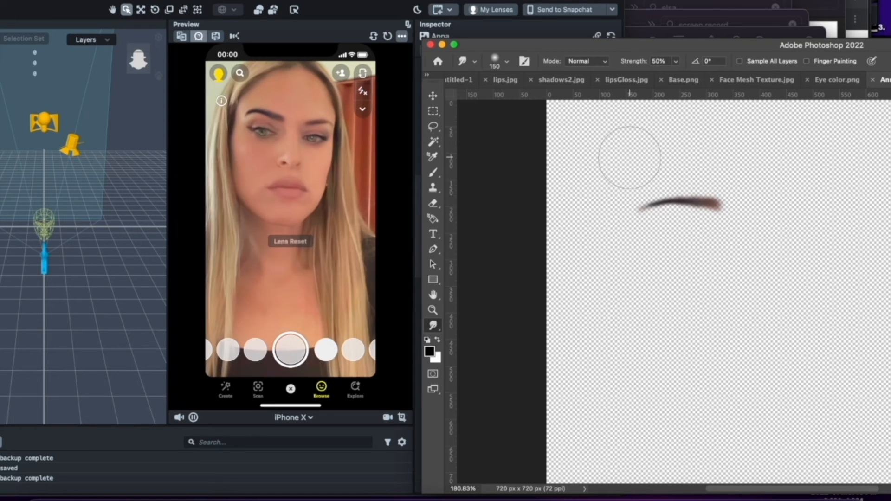
key("e")
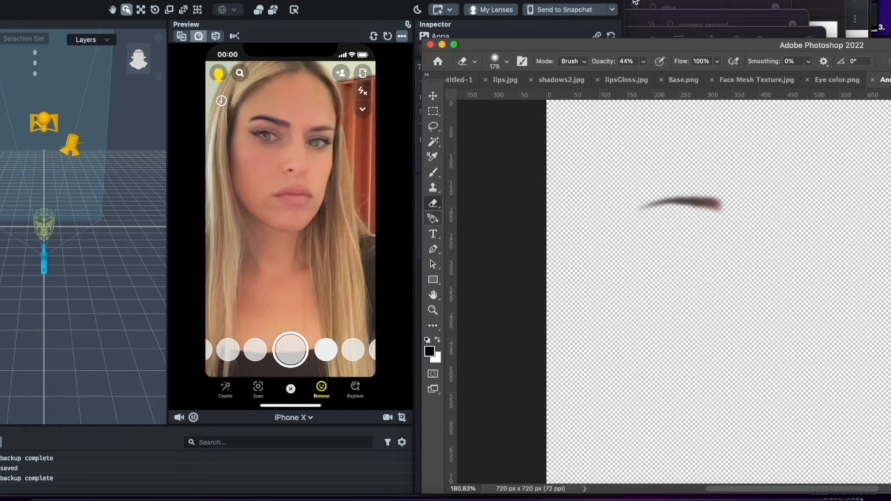
left_click_drag(702, 46, 316, 66)
left_click(693, 410)
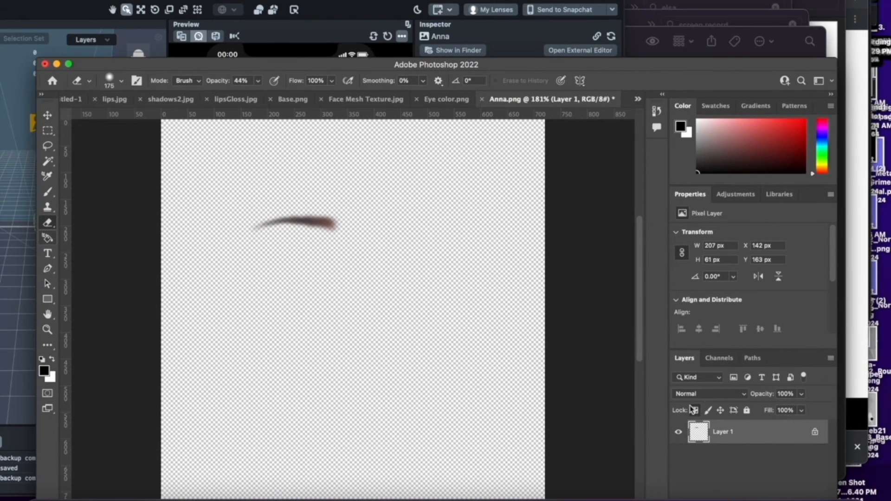
Paint the eyebrow bright red with a 100 px Brush, save Anna.png and check it in Lens Studio.
left_click(46, 191)
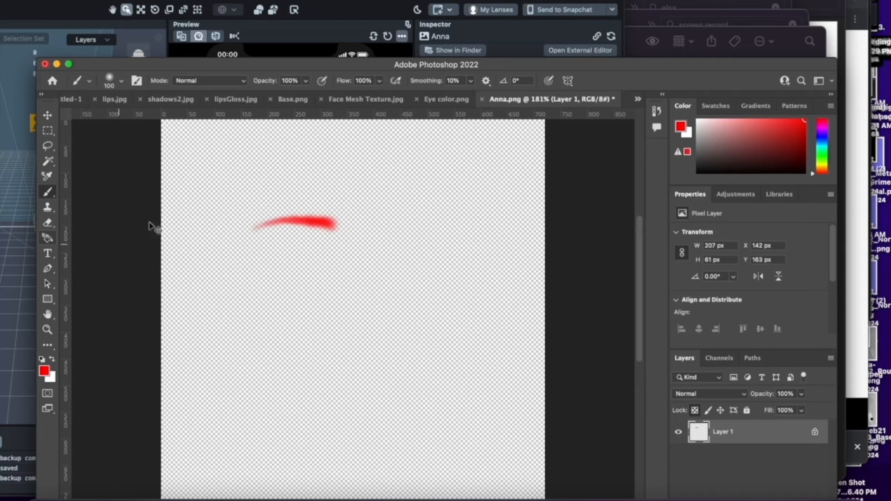
left_click(350, 15)
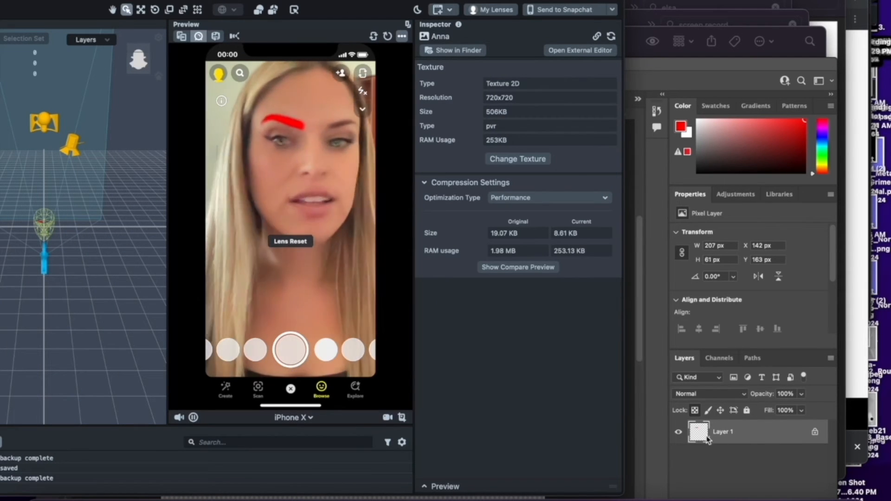
Return to Photoshop and recolor the eyebrow on Layer 1 a muted dark brown with the 100 px Brush.
left_click(705, 456)
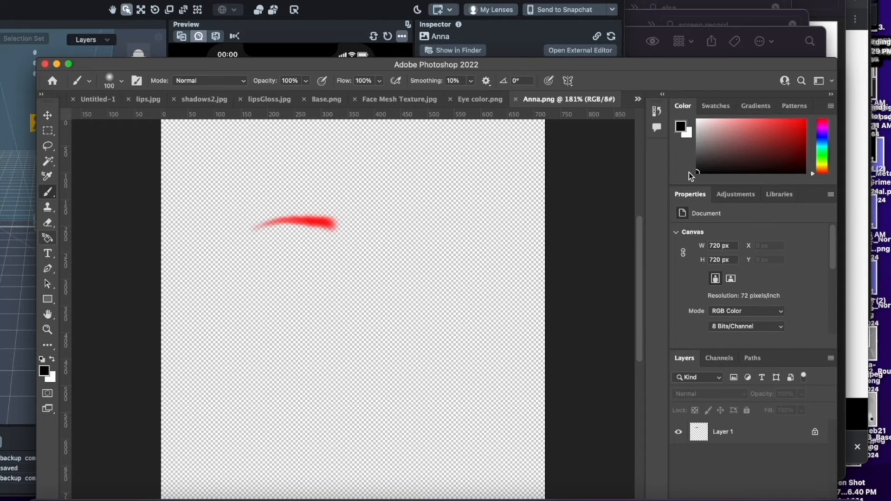
left_click(398, 230)
key("Return")
left_click(714, 432)
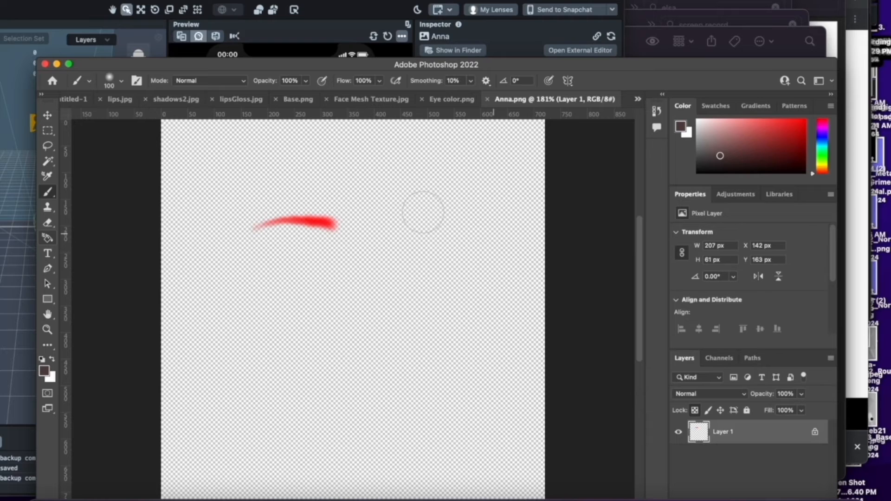
left_click_drag(388, 222, 232, 215)
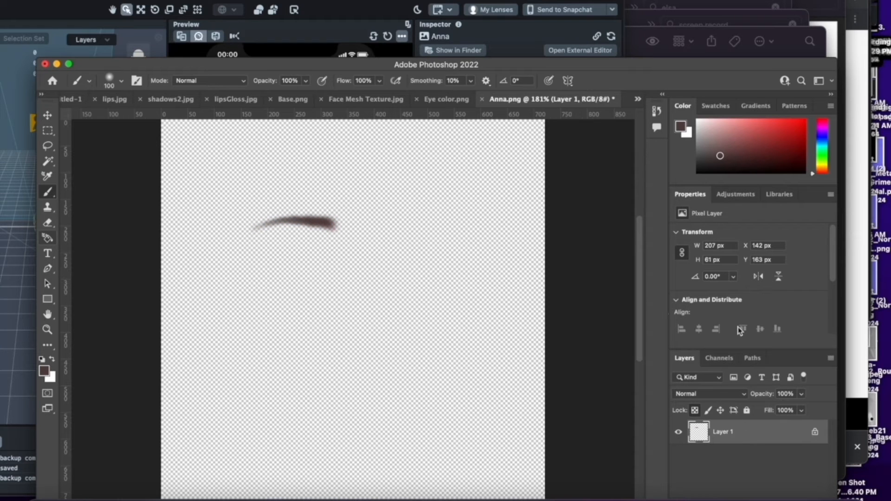
Duplicate Layer 1 and flip the copy horizontally across the full canvas to create the opposite eyebrow.
left_click_drag(636, 66, 674, 0)
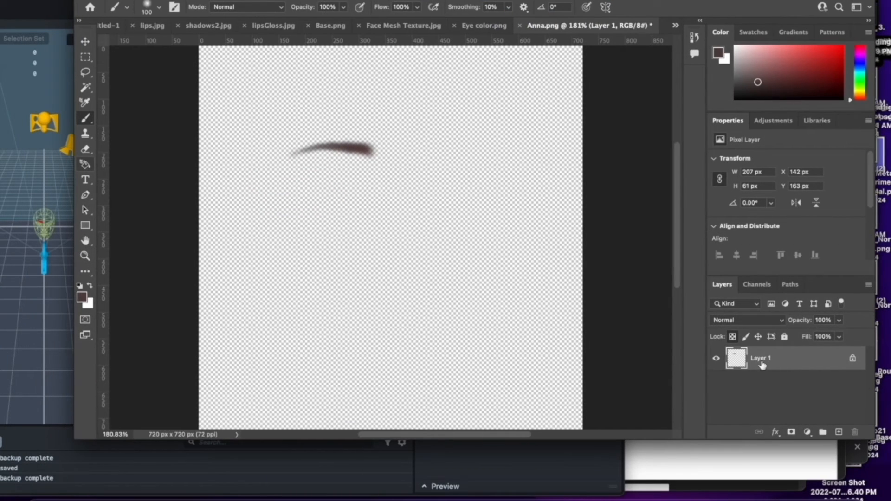
left_click_drag(761, 362, 840, 432)
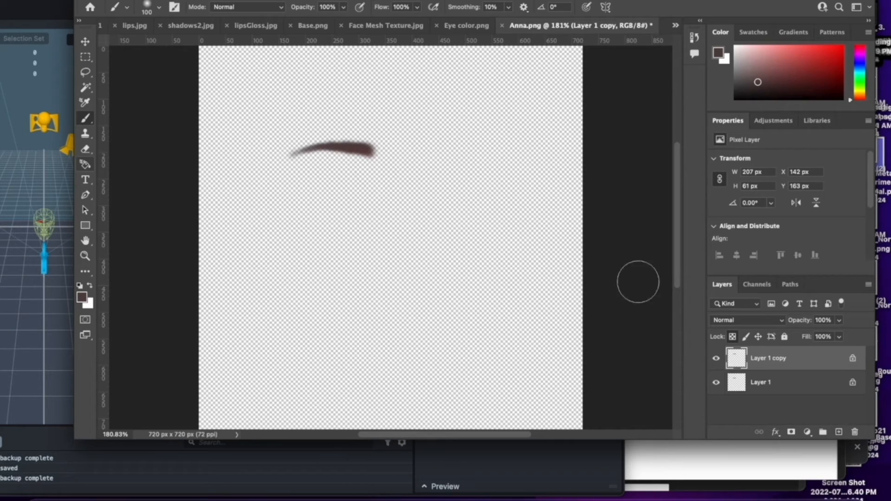
key("super+a")
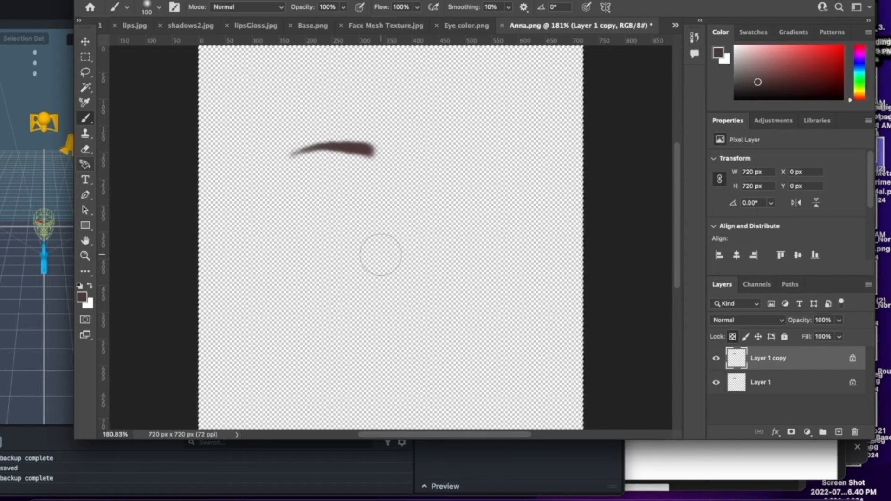
key("super+t")
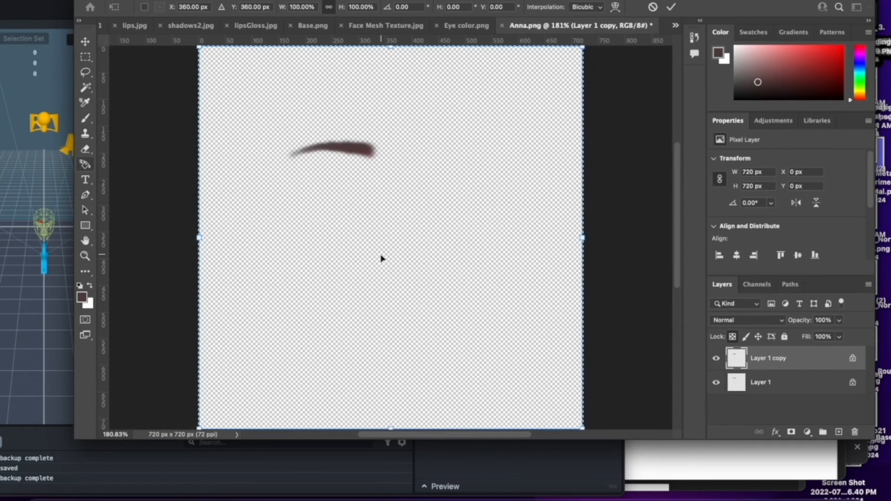
right_click(353, 163)
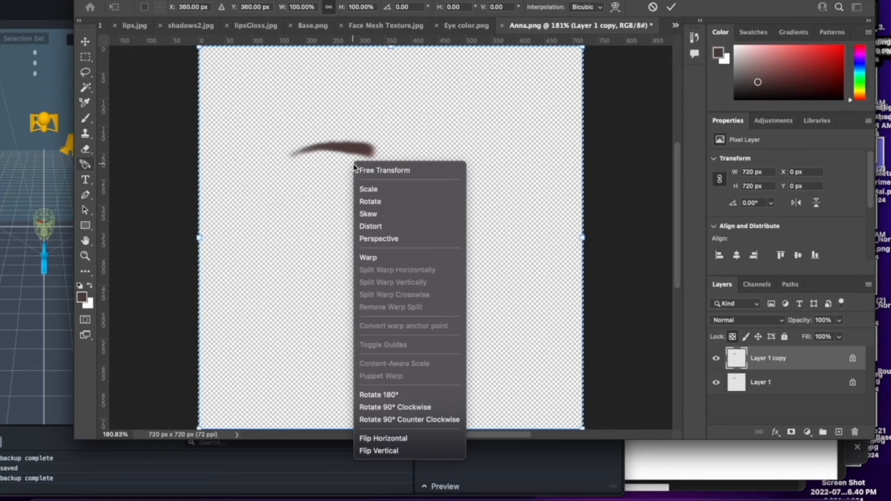
left_click(234, 293)
right_click(318, 197)
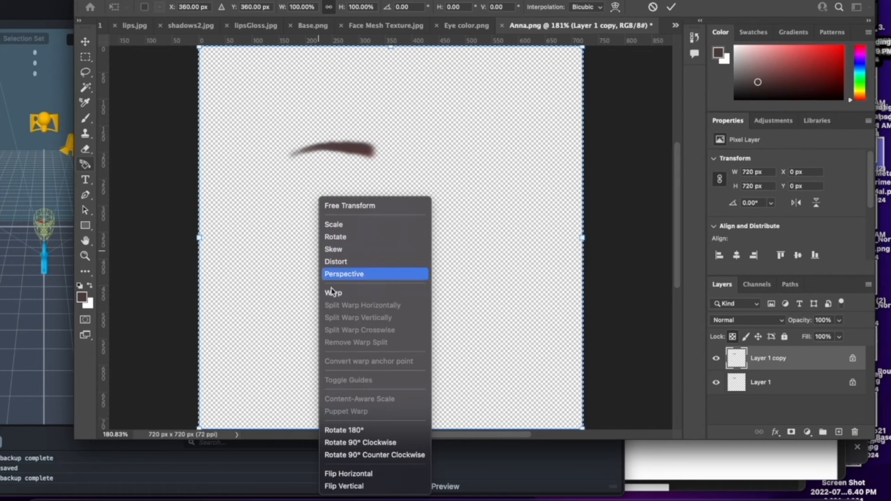
left_click(363, 474)
key("Return")
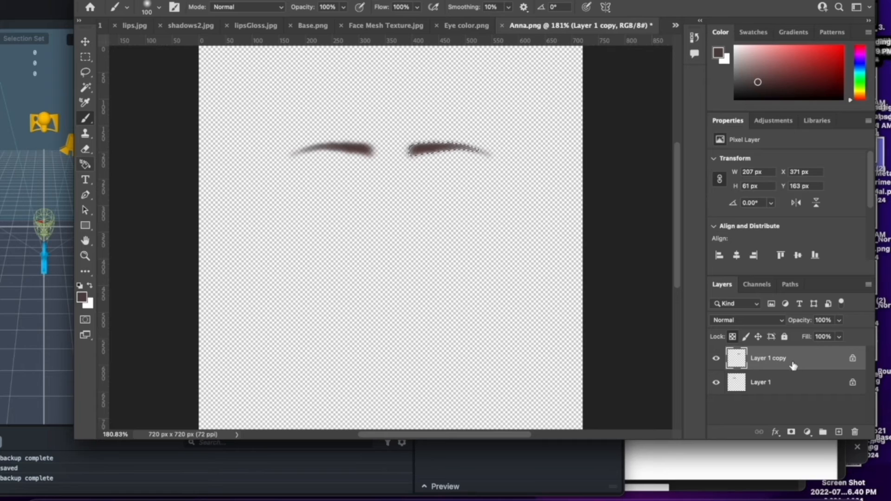
Merge the mirrored eyebrow layer into Layer 1 and save Anna.png to check it in Lens Studio.
key("super+e")
key("super+s")
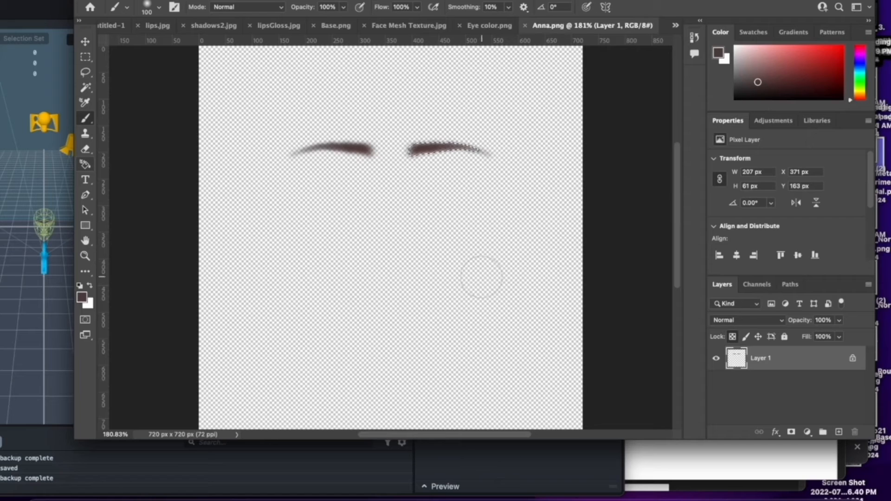
left_click(510, 491)
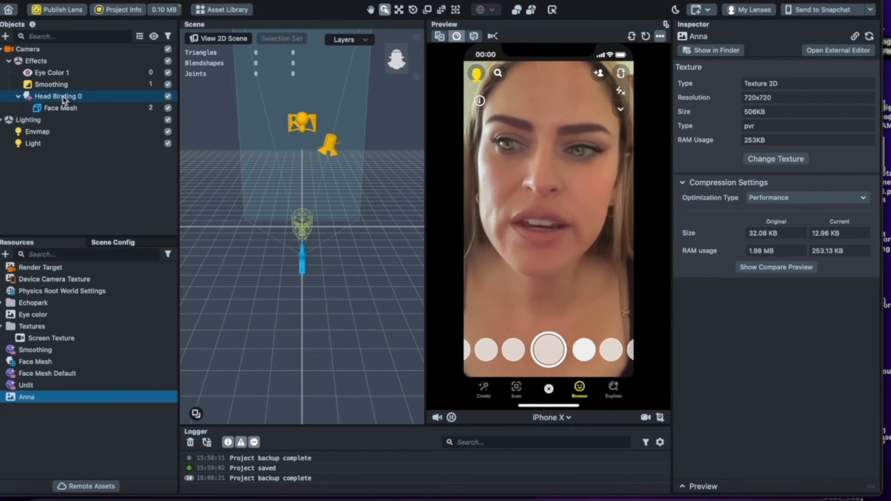
Set the base color of the Face Mesh's Unlit material to near-black and lower its opacity to about 20%.
left_click(34, 120)
left_click(32, 107)
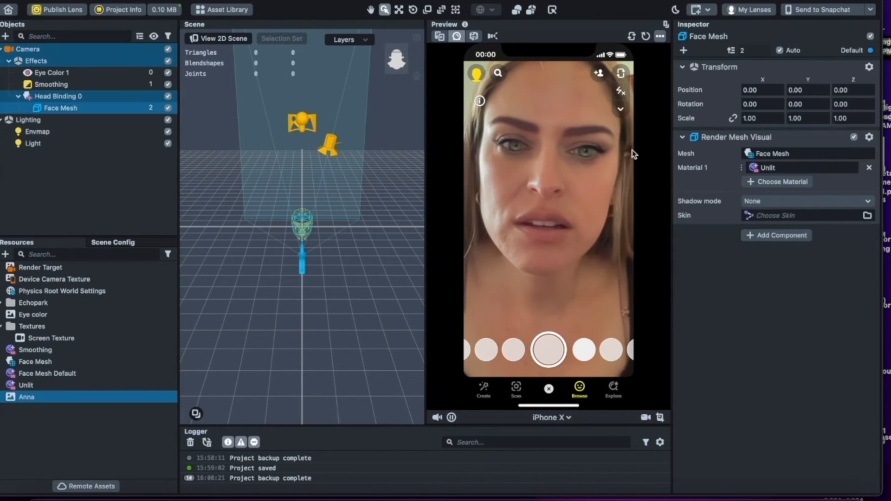
right_click(770, 168)
left_click(791, 197)
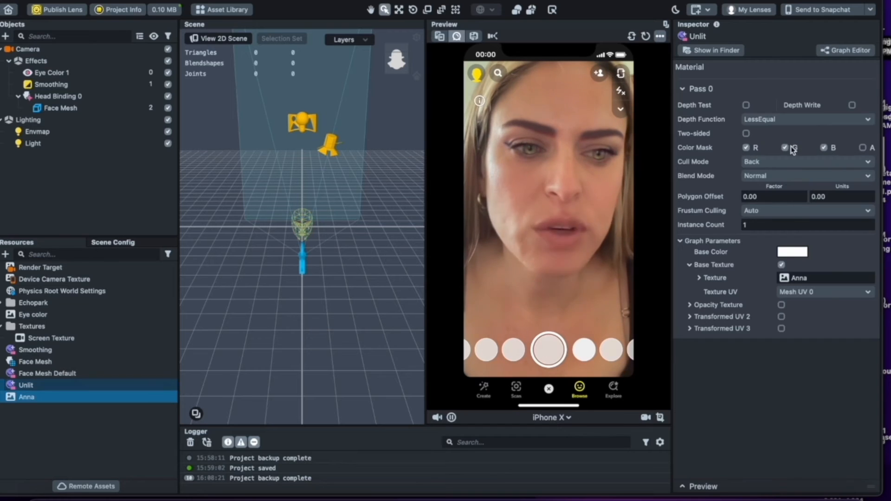
left_click(790, 252)
left_click(239, 341)
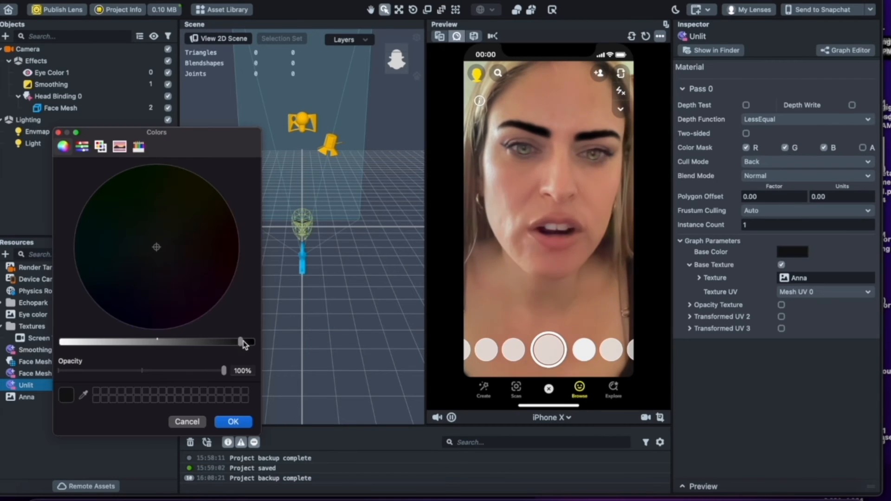
left_click_drag(146, 370, 93, 367)
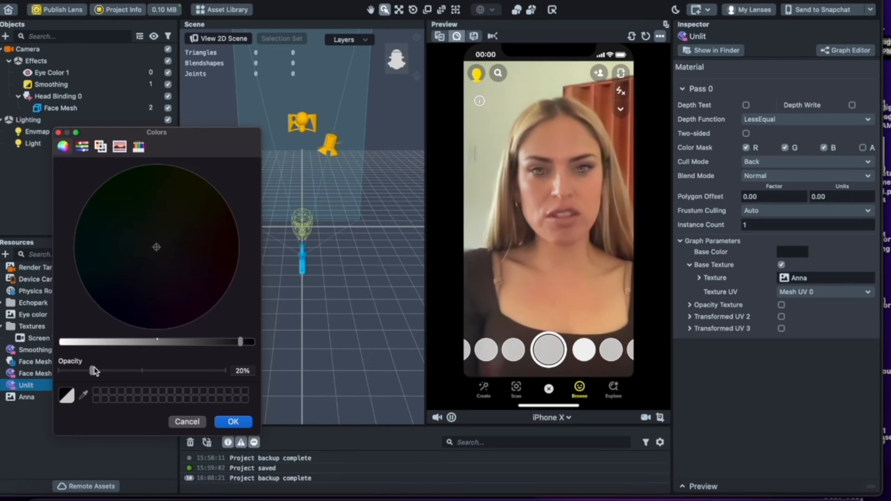
left_click_drag(94, 370, 62, 370)
left_click(94, 370)
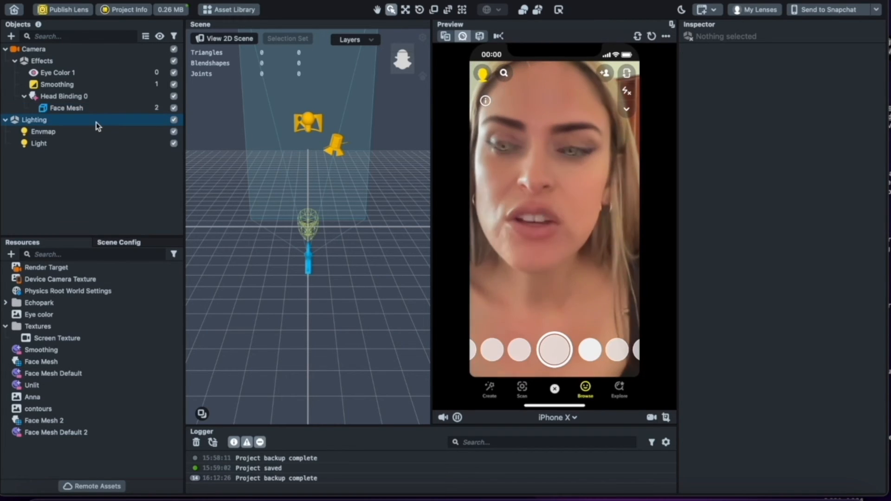
Disable the existing eyebrow Face Mesh and add a new Face Mesh object to the scene.
left_click(174, 108)
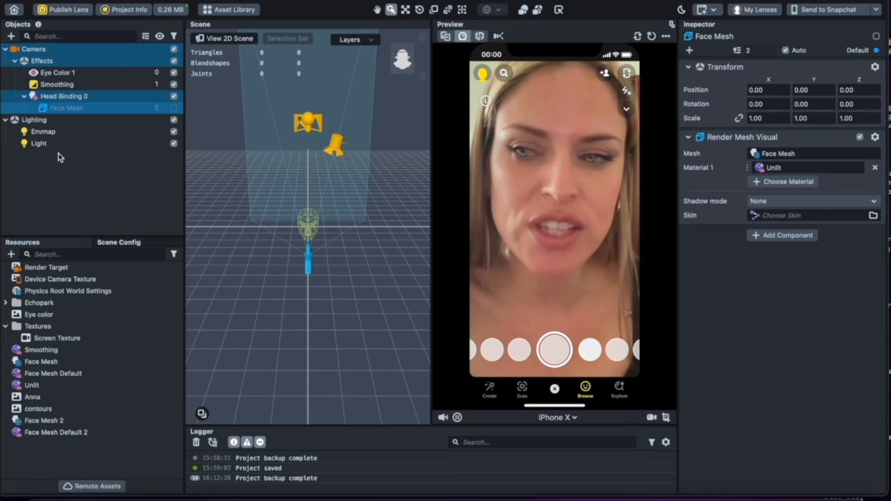
left_click(12, 37)
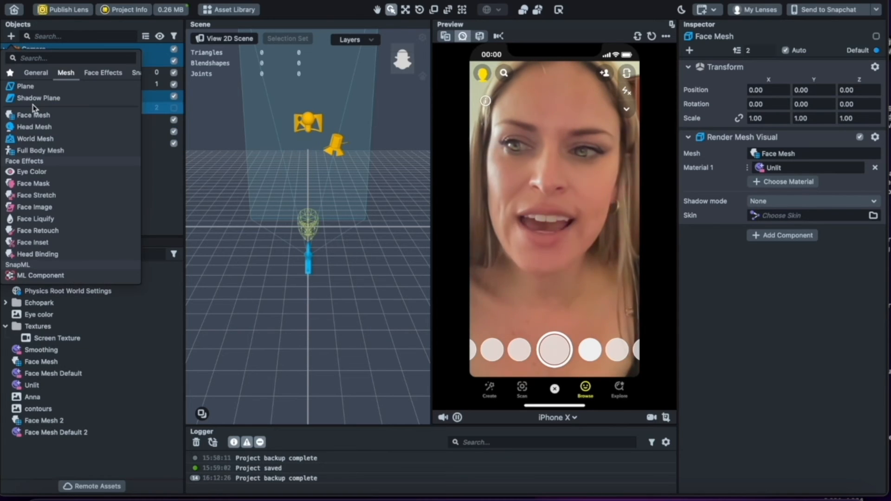
left_click(42, 121)
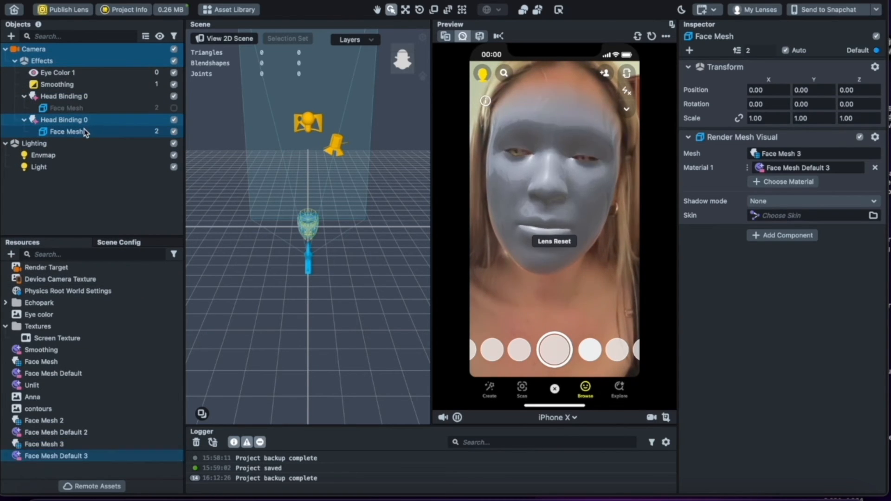
Rename the new mesh's parent Head Binding as eyebrows.
left_click(64, 120)
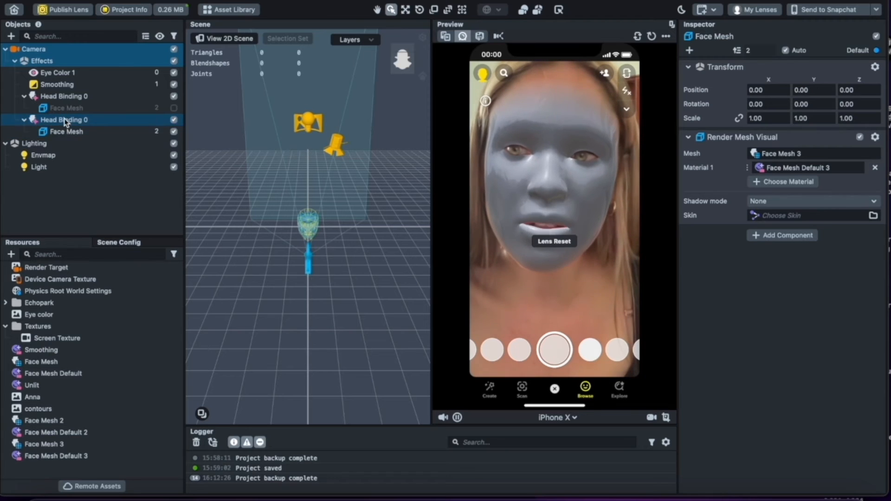
right_click(64, 119)
left_click(93, 154)
type("eyebrows")
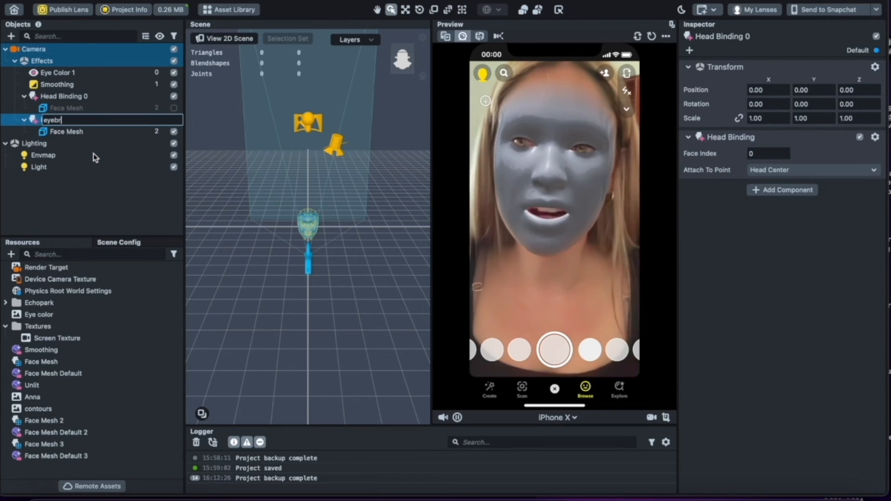
key("Return")
Create a new Unlit material and assign it to the Face Mesh under eyebrows.
left_click(93, 131)
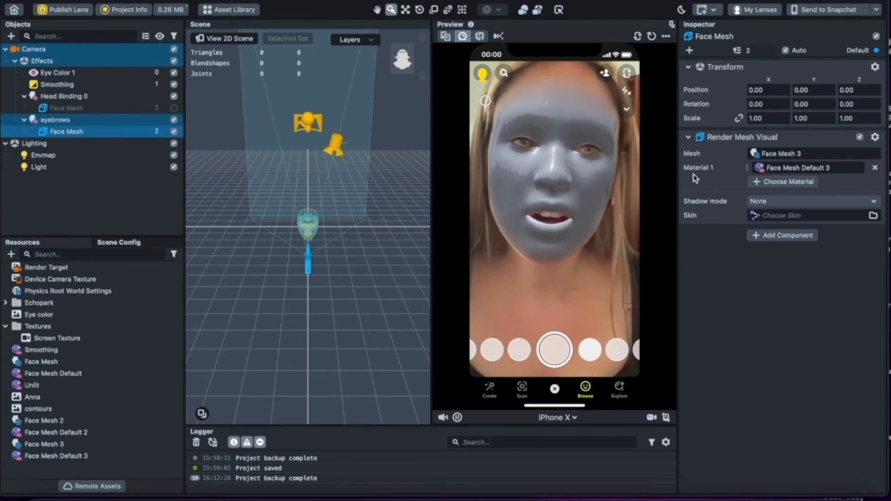
left_click(768, 169)
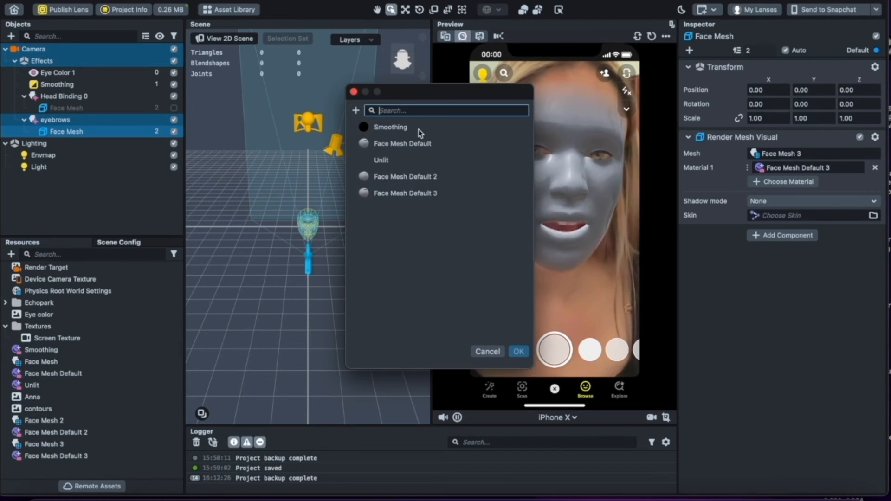
left_click(355, 111)
left_click(338, 152)
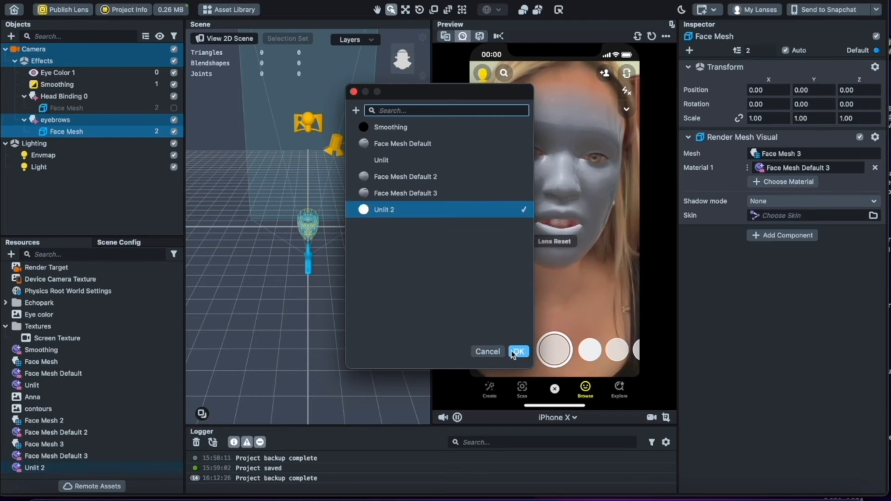
left_click(517, 352)
Edit the Unlit 2 material, turning off Depth Test and Depth Write and setting Blend Mode to Normal.
left_click(796, 200)
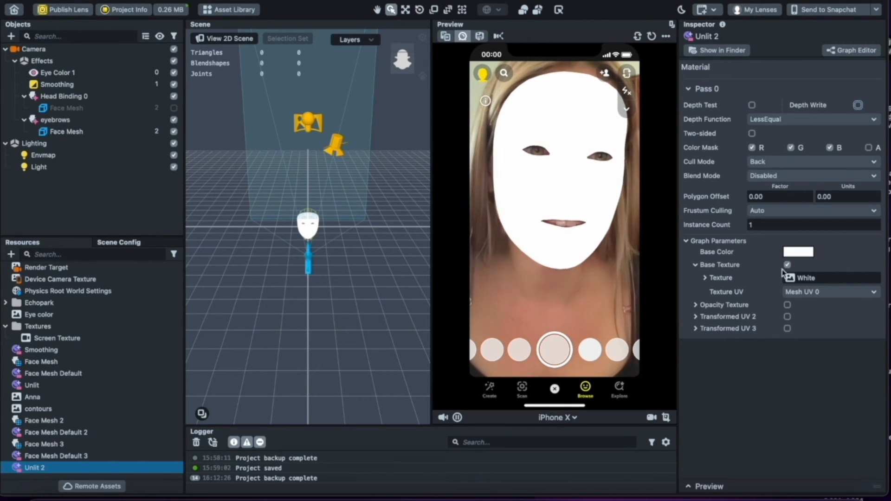
left_click(759, 180)
left_click(765, 194)
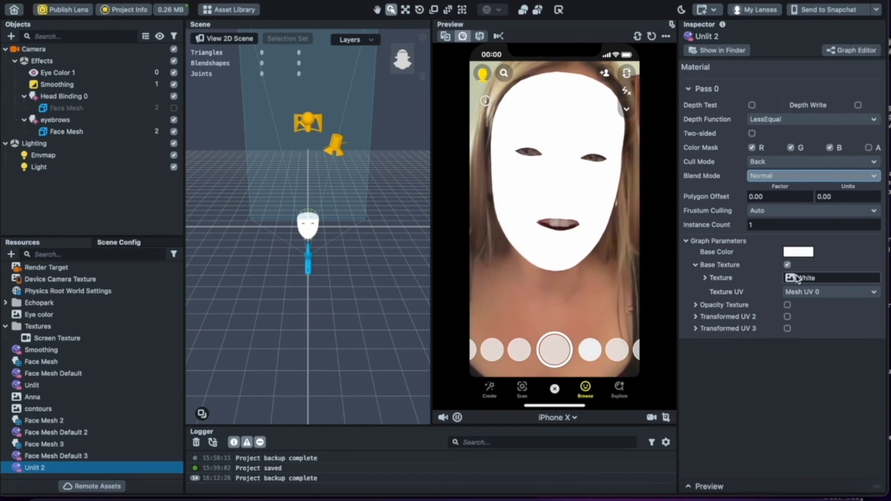
Add a Face Texture resource and assign it as the base texture of the Unlit 2 material.
left_click(11, 254)
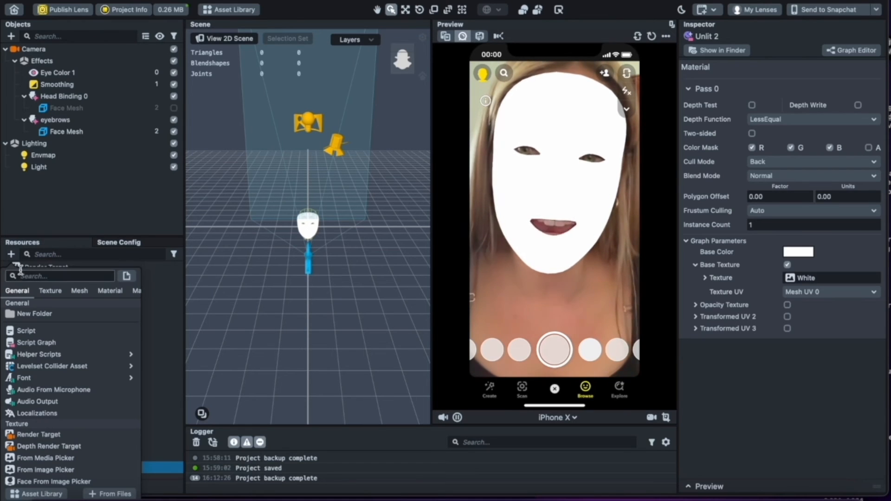
type("face")
left_click(40, 300)
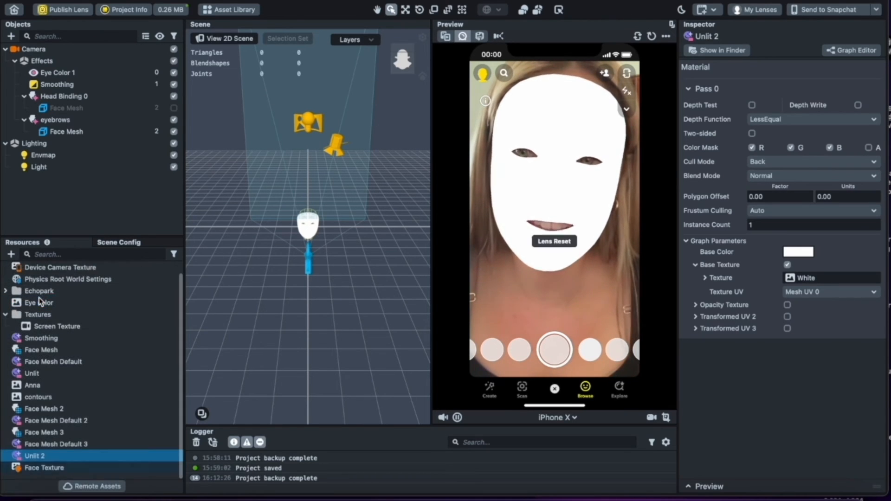
left_click(810, 277)
double_click(394, 233)
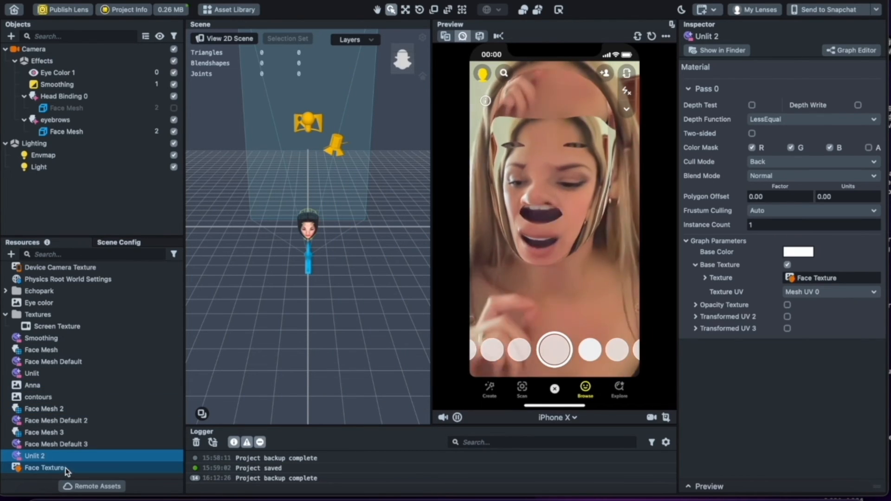
left_click(49, 467)
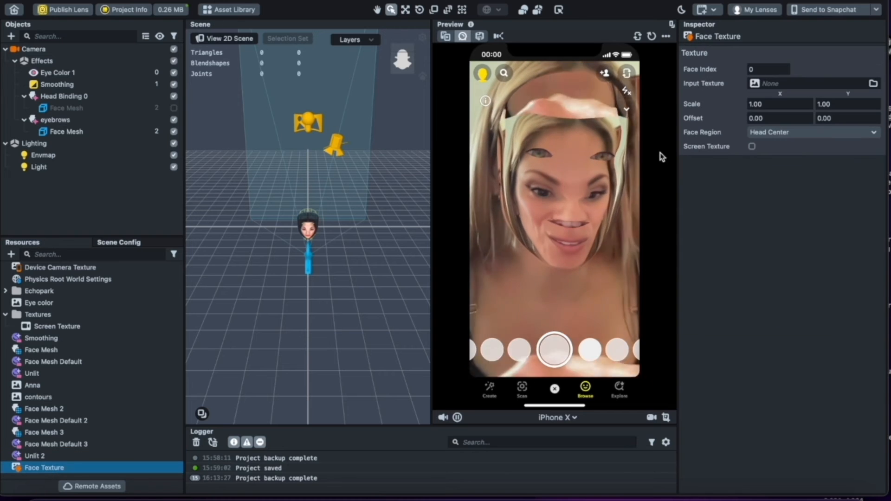
left_click(776, 104)
double_click(777, 104)
key("BackSpace")
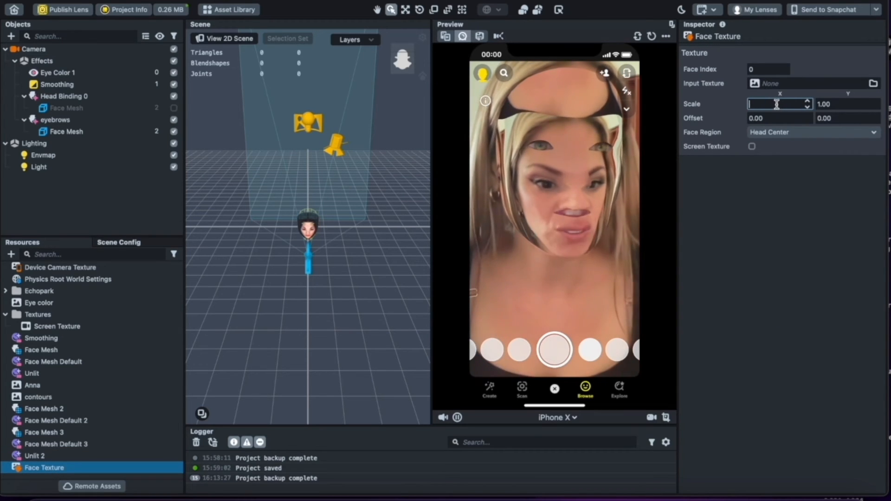
type(".")
left_click(113, 434)
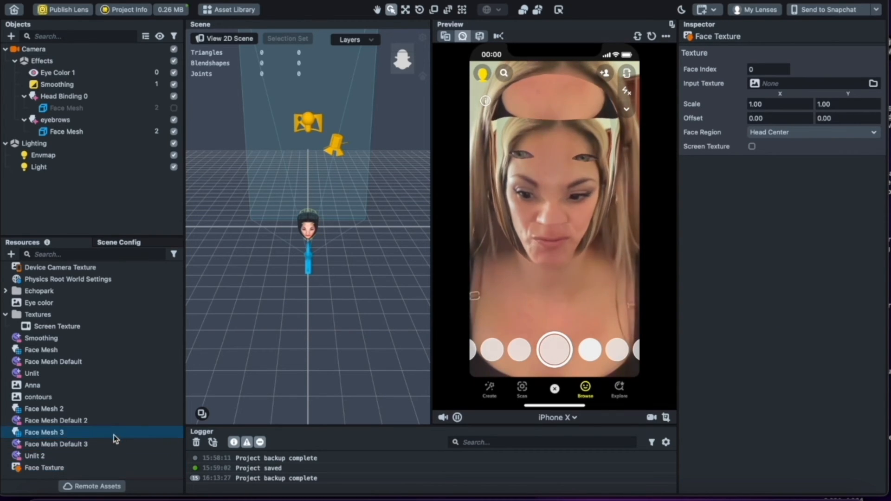
Set the Face Texture's input texture to Device Camera Texture and its X and Y scale to 0.01.
left_click(40, 468)
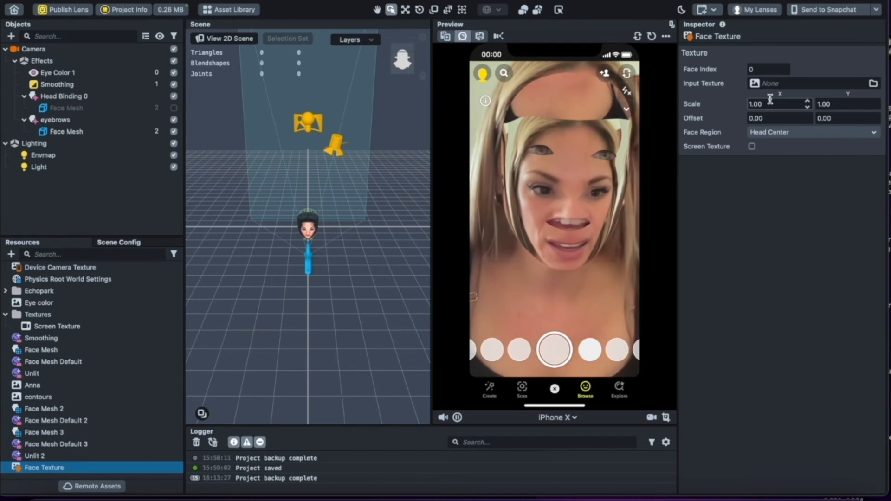
left_click(764, 84)
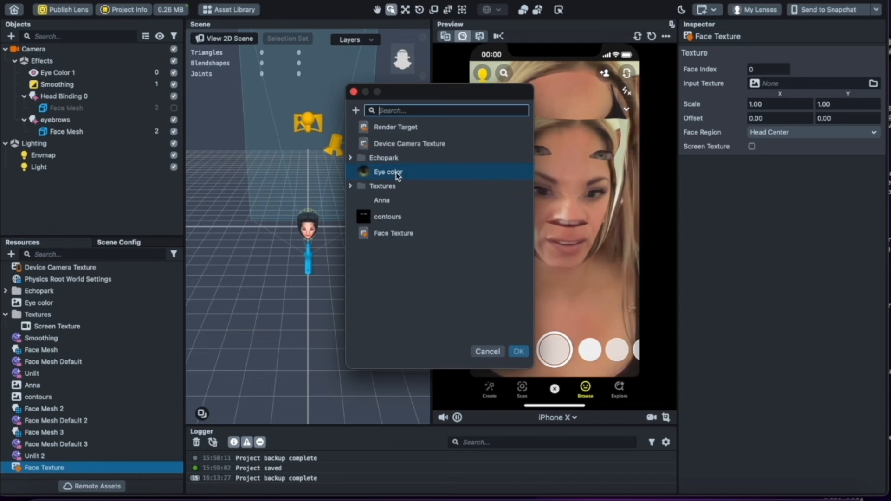
double_click(398, 145)
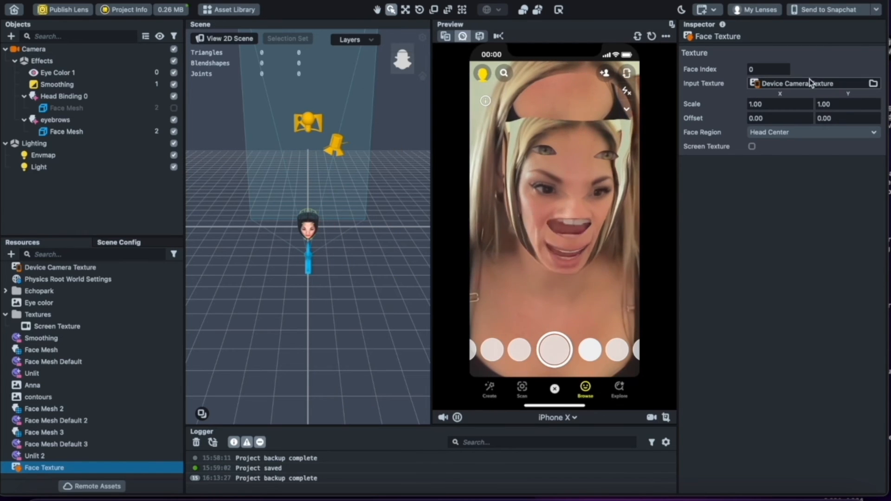
double_click(767, 105)
type(".")
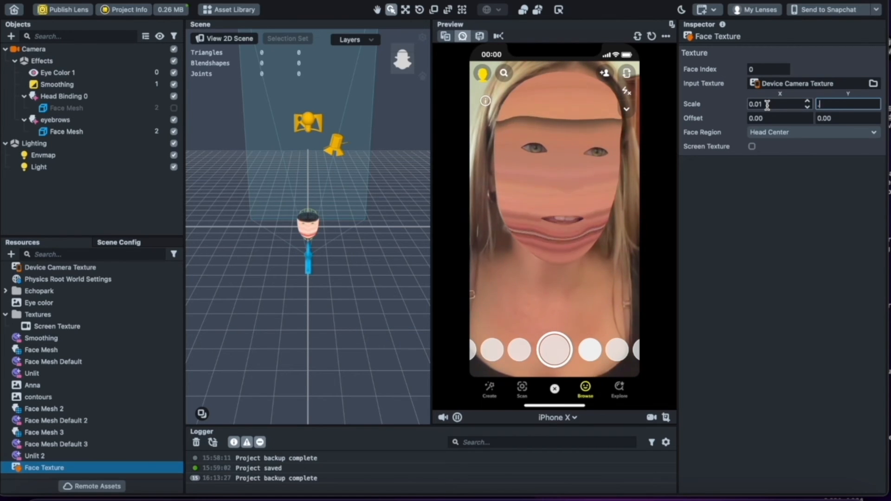
key("Return")
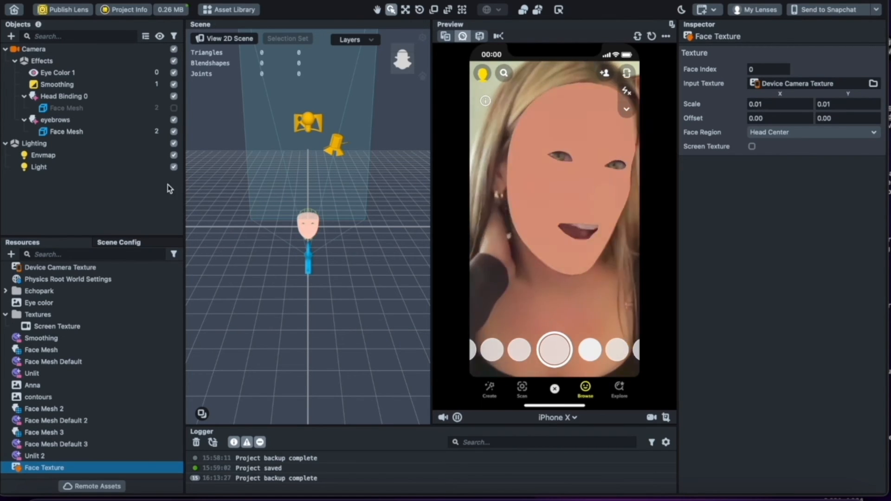
Edit the Unlit 2 material of the Face Mesh under eyebrows and enable its Opacity Texture.
left_click(67, 131)
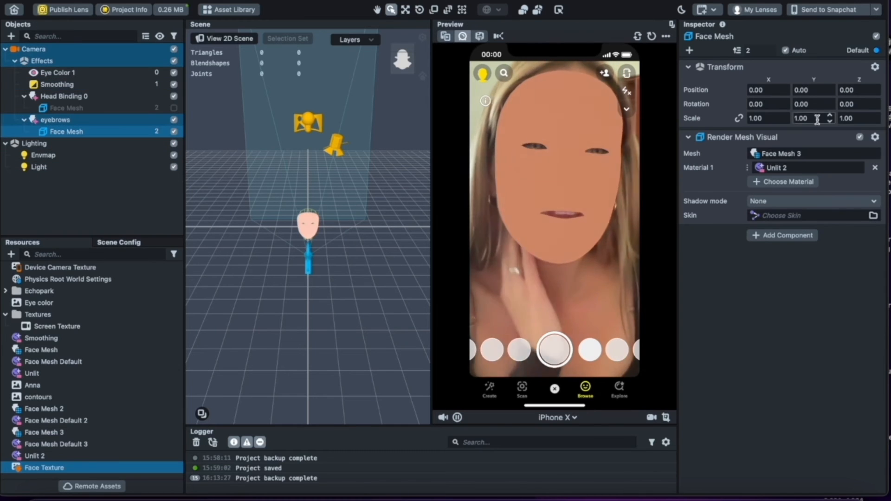
right_click(768, 165)
left_click(807, 179)
left_click(787, 305)
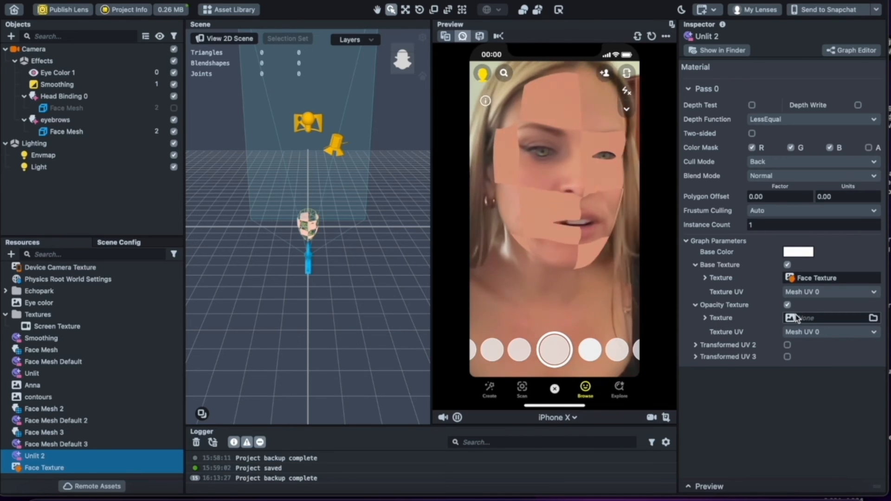
Import eyelid.png from files and assign it as the opacity texture of the Unlit 2 material.
left_click(793, 317)
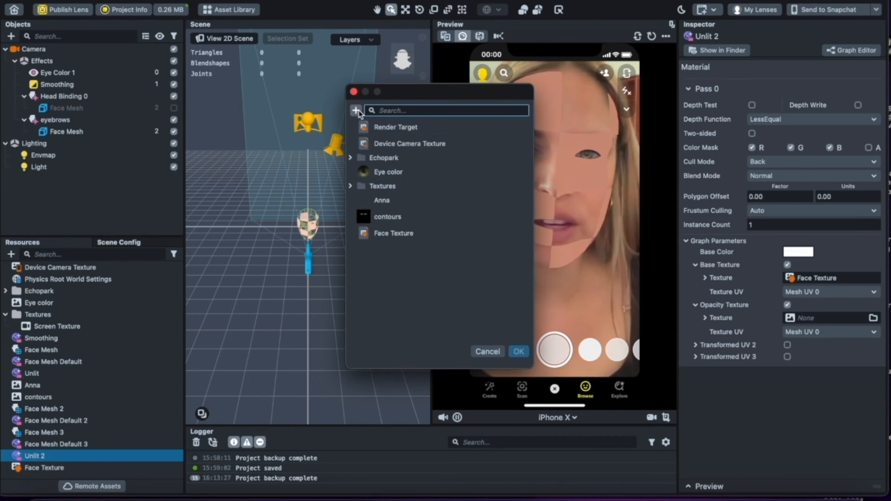
left_click(357, 111)
left_click(383, 351)
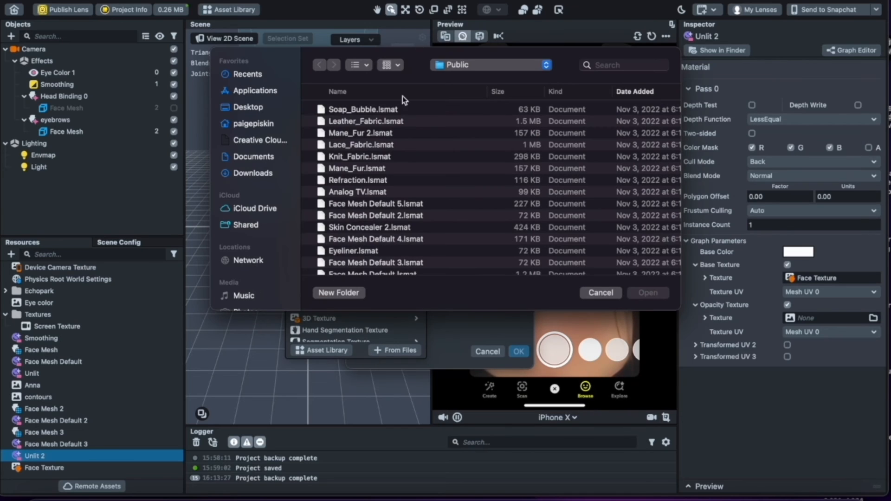
scroll(412, 180, "down", 15)
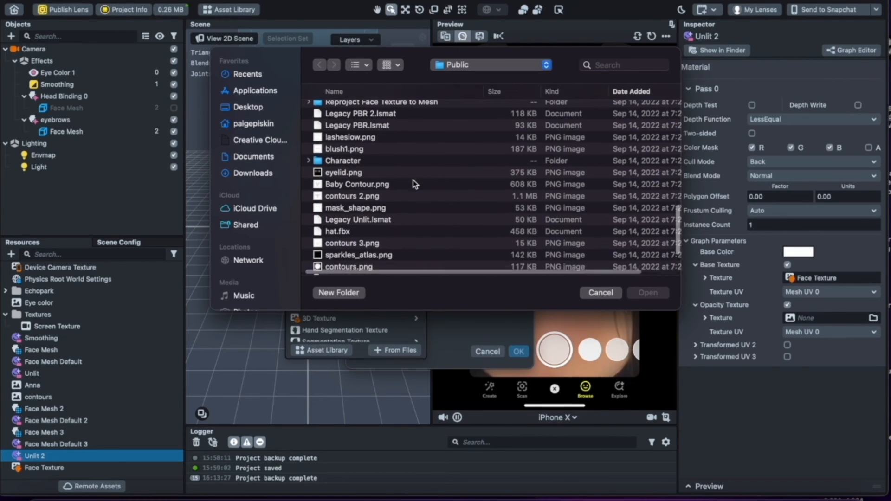
left_click(366, 186)
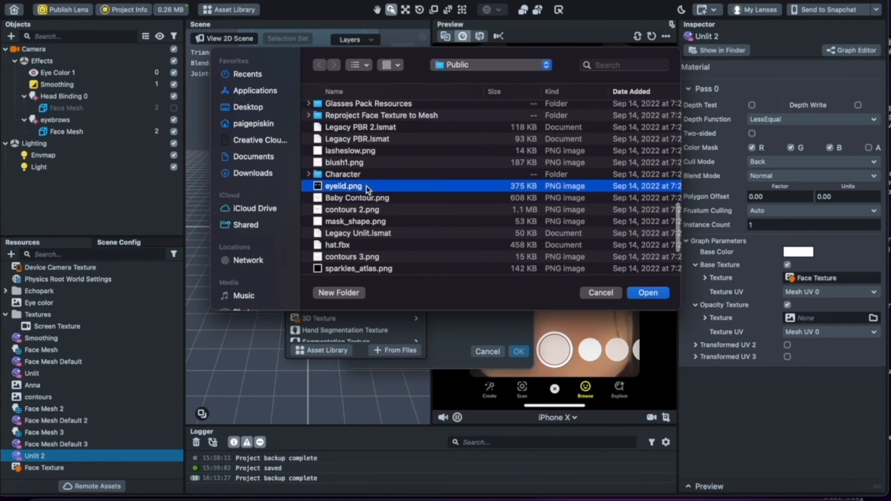
scroll(402, 147, "up", 15)
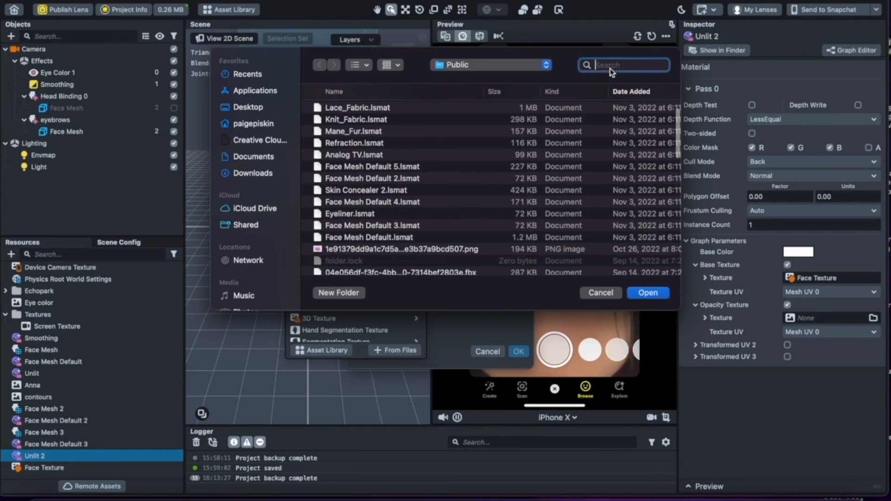
left_click(659, 295)
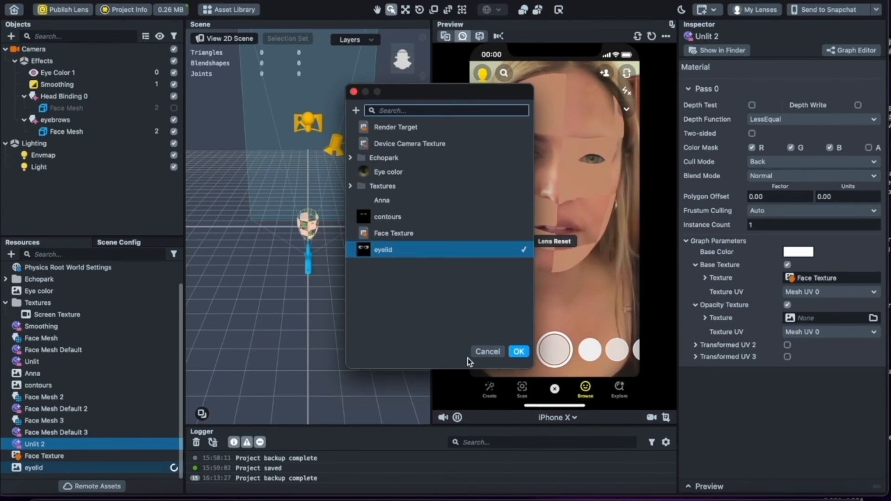
left_click(518, 352)
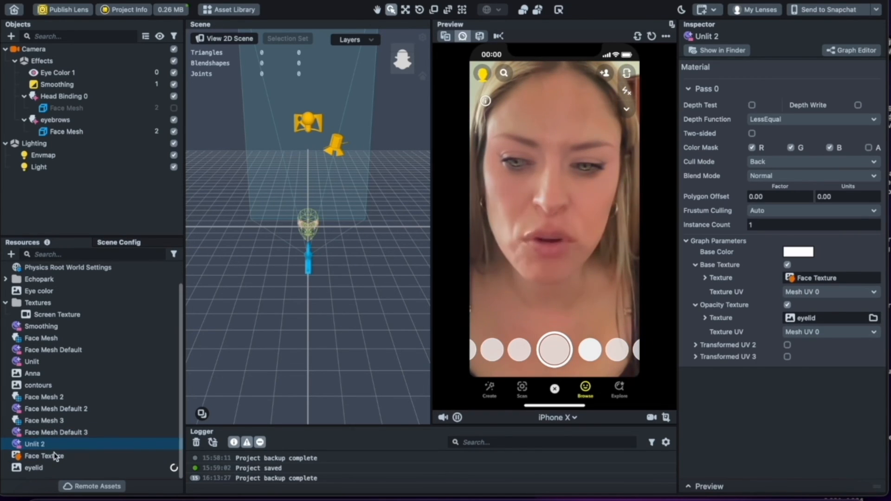
Delete the imported eyelid texture from the resources.
left_click(35, 468)
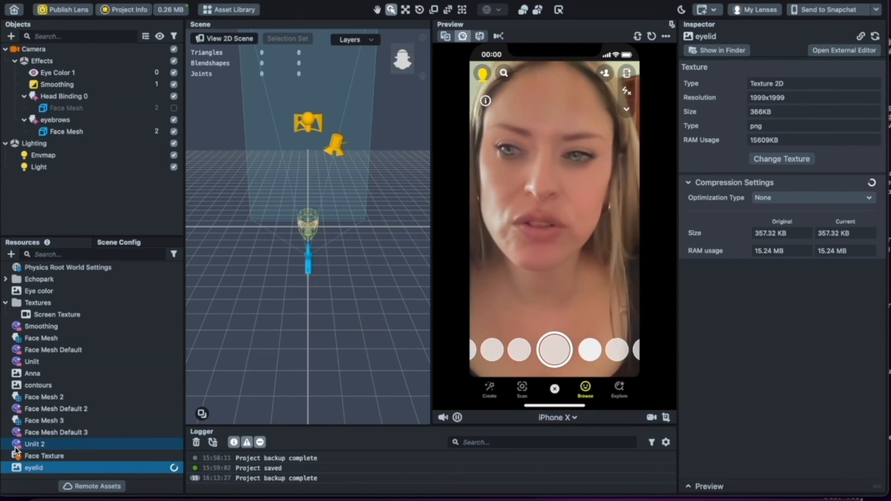
left_click(35, 455)
left_click(33, 468)
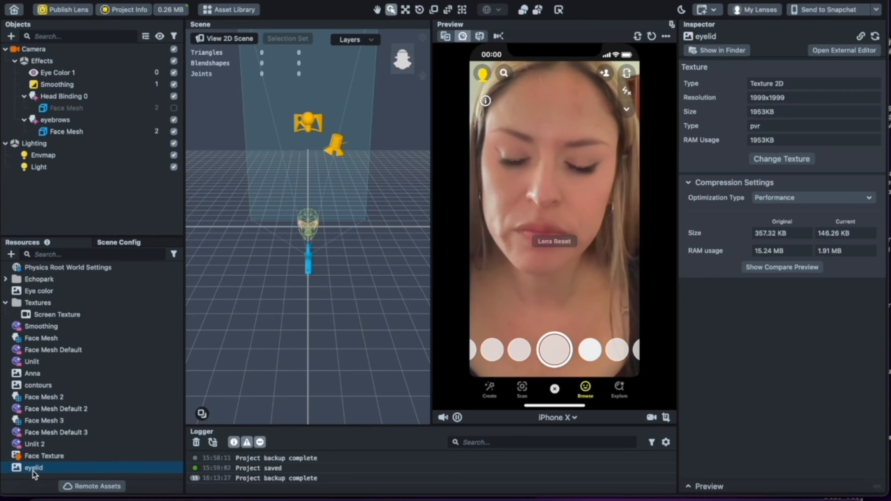
Search the files for "anna png" and import Anna.png as the opacity texture of the eyebrows mesh's Unlit 2 material.
left_click(65, 131)
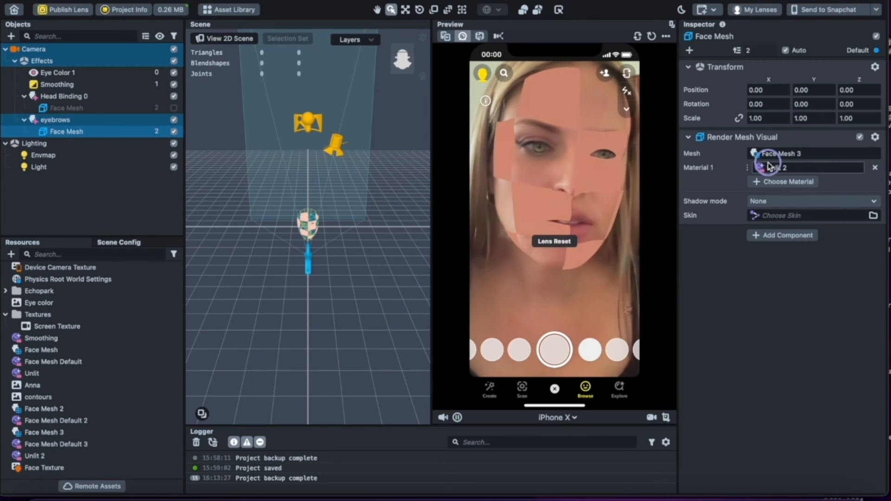
right_click(768, 167)
left_click(786, 193)
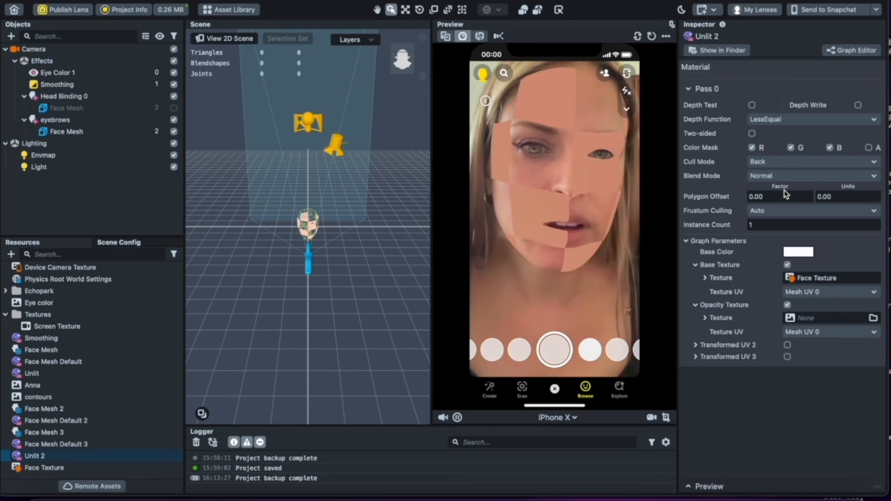
left_click(800, 318)
left_click(355, 112)
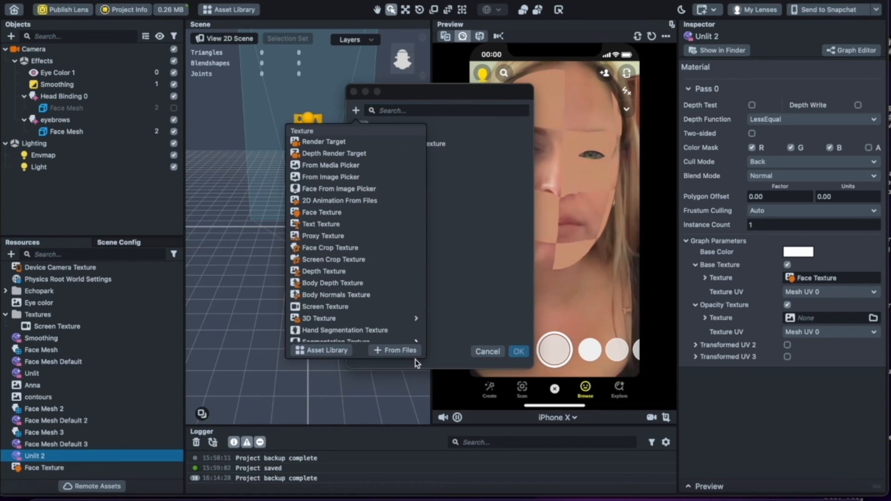
left_click(411, 351)
type("anna png")
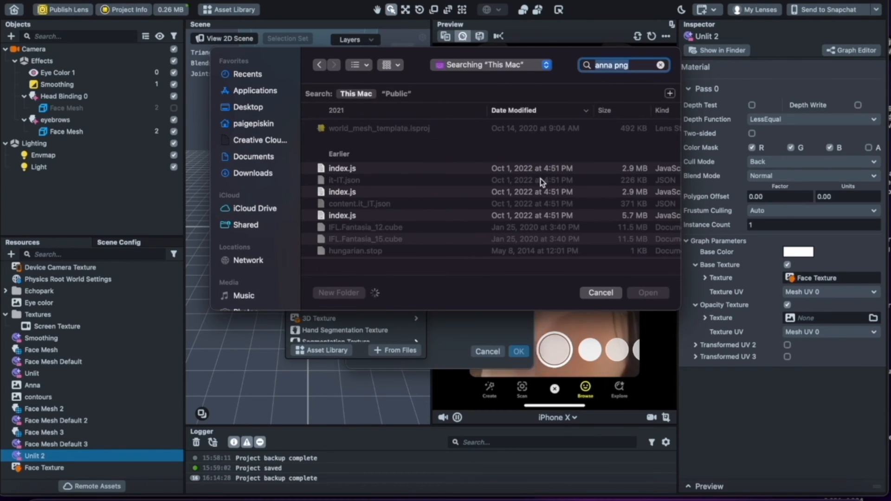
double_click(358, 194)
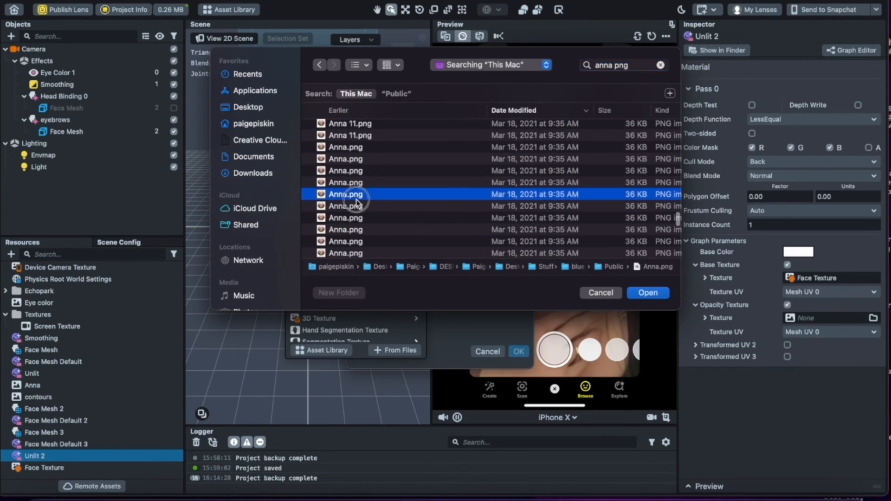
left_click(517, 352)
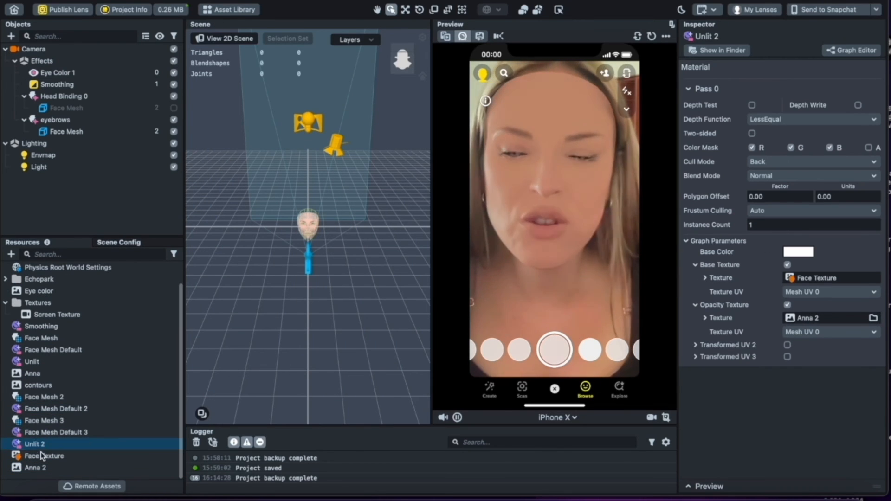
Reveal the Anna 2 texture in Finder and open Anna 2.png in Photoshop.
left_click(40, 467)
right_click(40, 467)
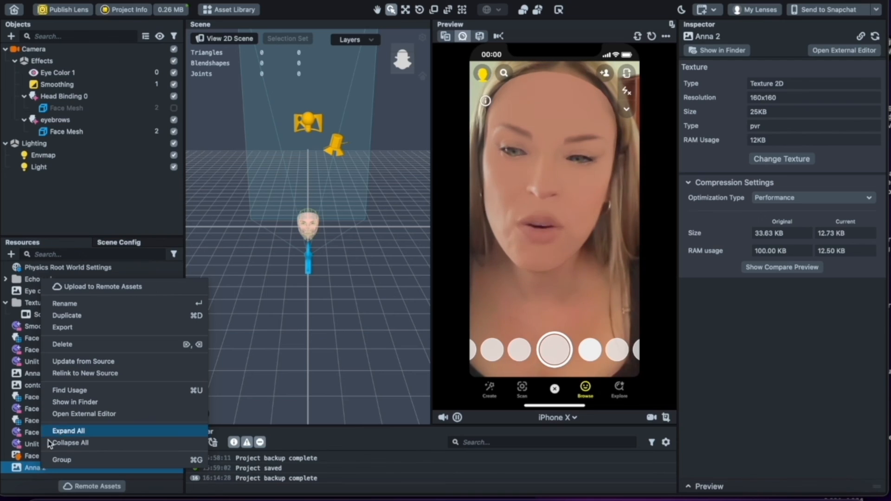
left_click(26, 466)
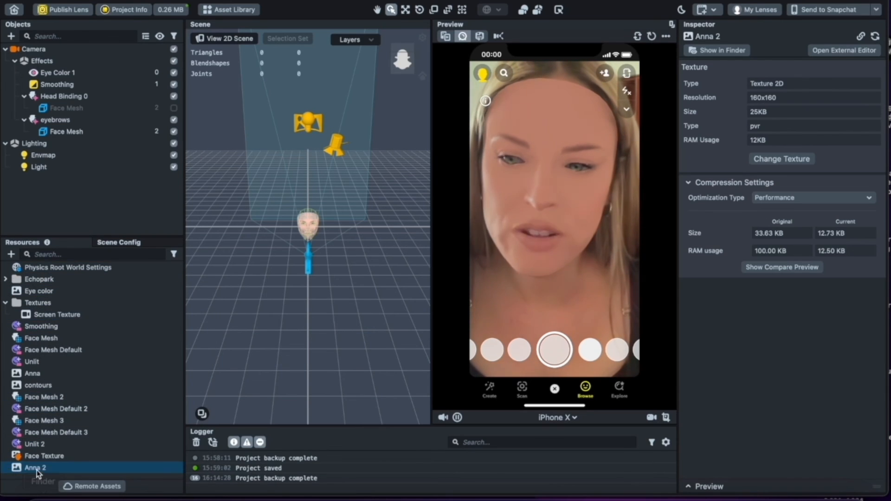
right_click(37, 469)
left_click(86, 404)
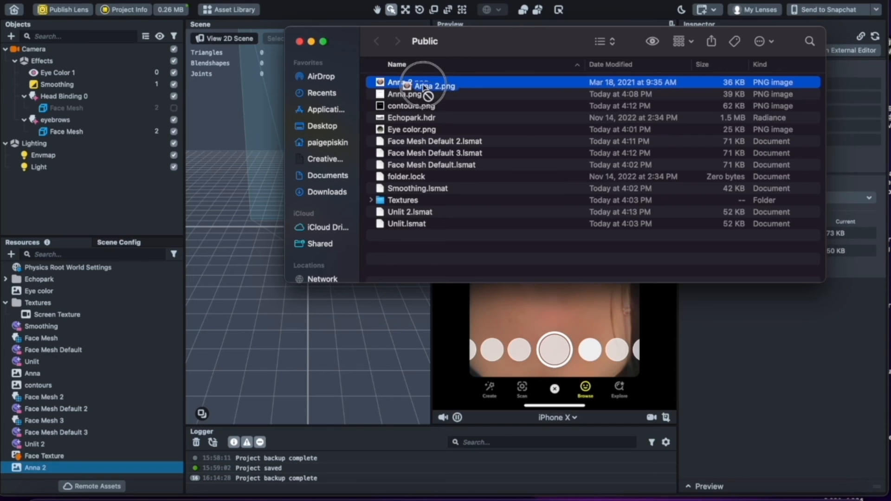
left_click(539, 497)
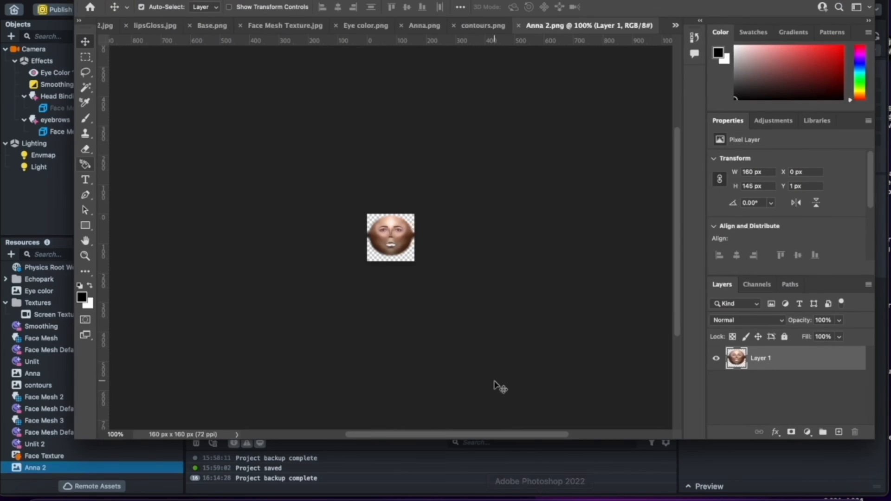
Resize the Anna 2.png image to 10 by 10 inches.
key("super+alt+i")
type("10")
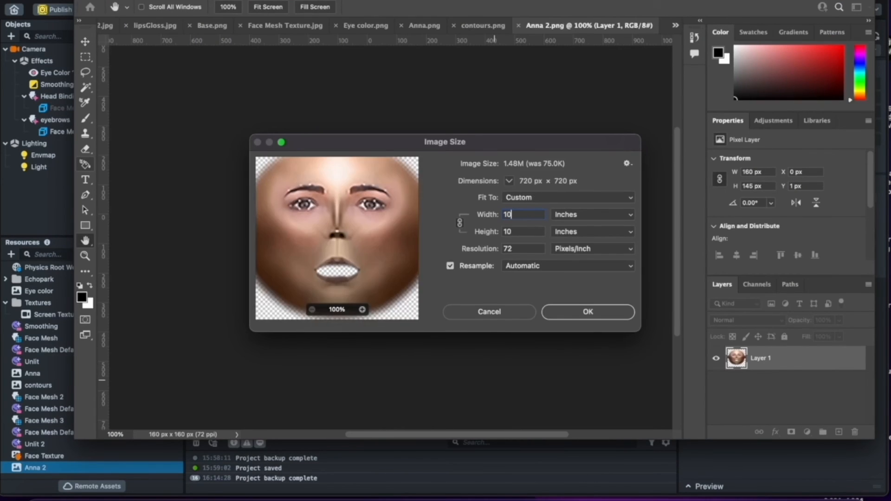
key("Return")
key("super+equal")
key("super+equal")
key("super+minus")
key("super+minus")
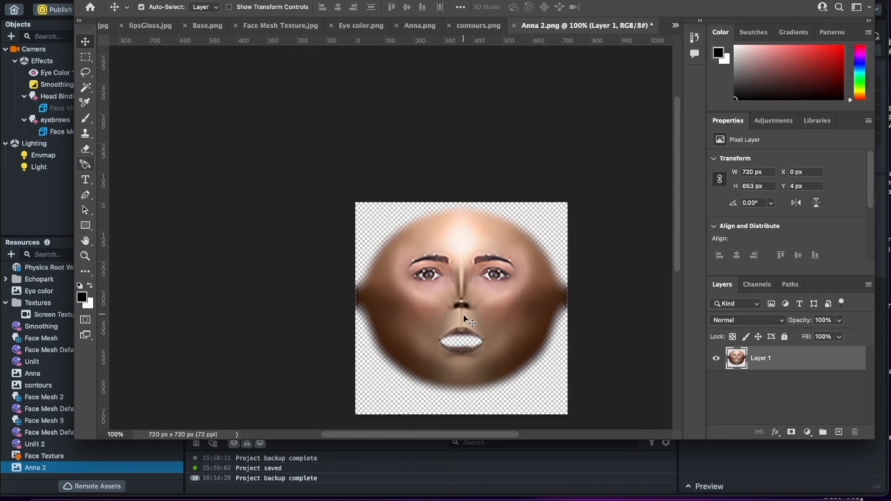
Add a new blank layer above the face image and choose the Brush tool.
scroll(463, 317, "right", 3)
key("super+equal")
key("super+equal")
key("super+equal")
key("super+equal")
key("shift+super+n")
key("Return")
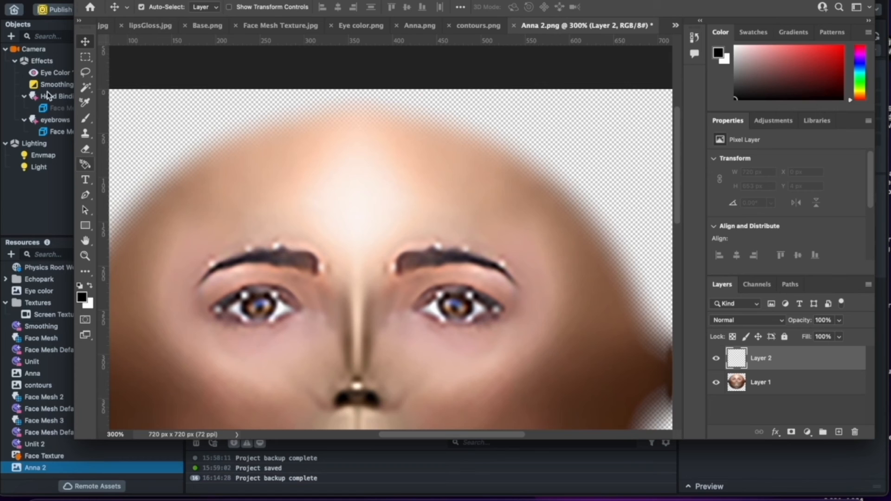
left_click(86, 118)
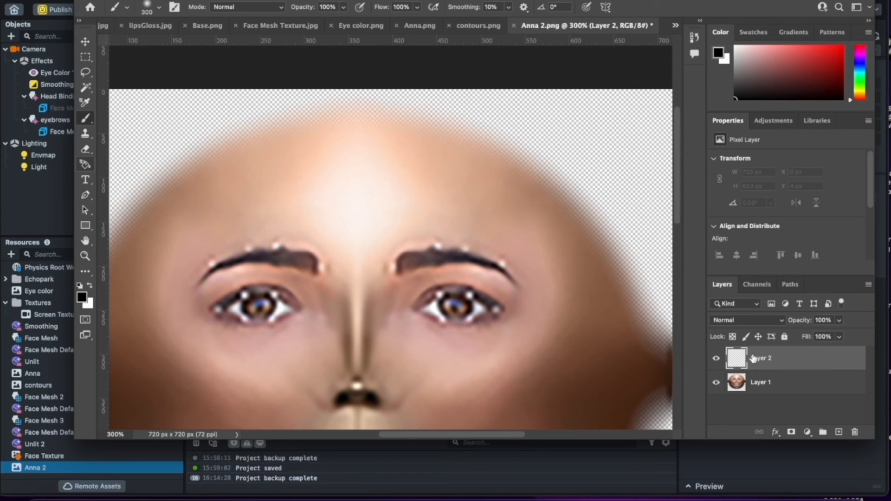
key("super+n")
key("Escape")
key("shift+super+n")
key("Return")
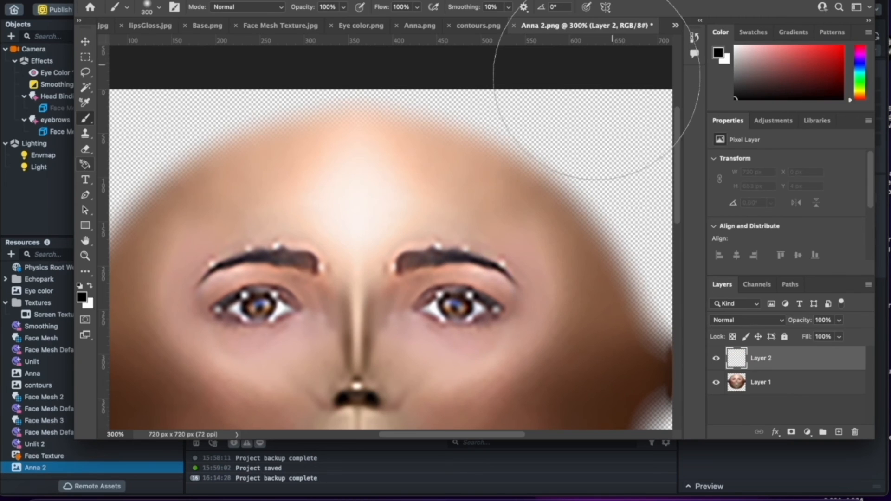
Turn on vertical paint symmetry for the brush, with the axis down the middle of the face.
left_click(605, 7)
left_click(636, 45)
key("Return")
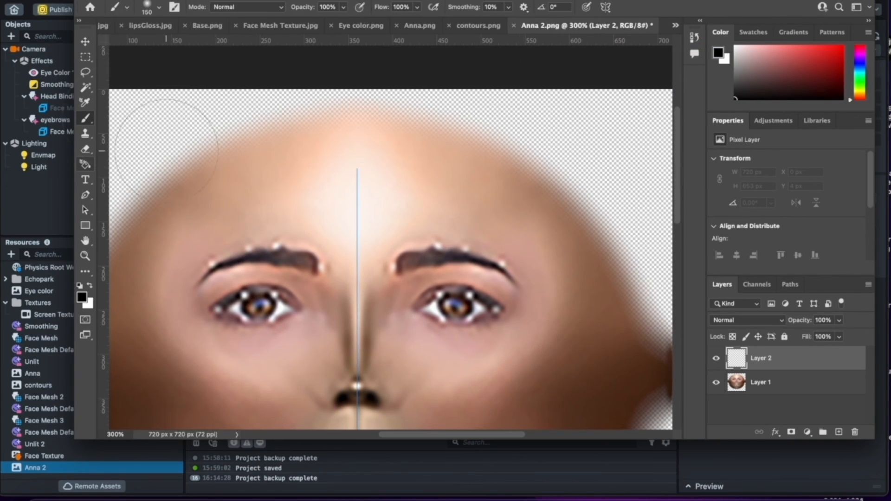
Paint soft white strokes over both eyebrows on Layer 2 using the mirrored brush.
left_click_drag(340, 253, 262, 258)
key("super+z")
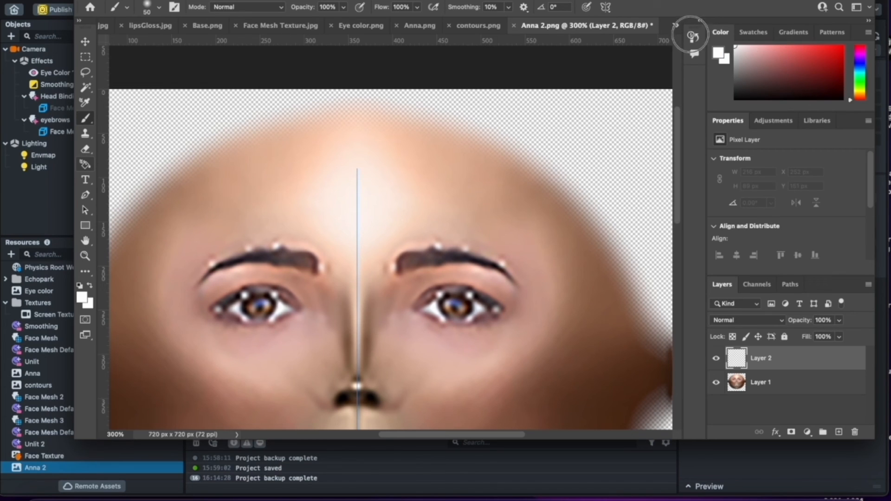
mouse_move(332, 251)
left_mouse_down()
mouse_move(215, 264)
mouse_move(229, 262)
left_mouse_up()
key("super+z")
mouse_move(310, 262)
left_mouse_down()
mouse_move(278, 250)
mouse_move(215, 265)
mouse_move(310, 259)
left_mouse_up()
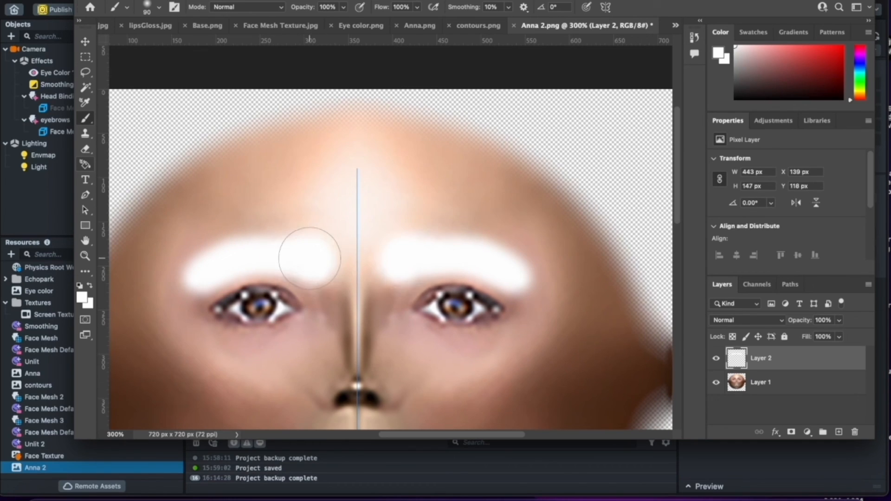
Add a new layer between the face image and the white eyebrow strokes and fill it with black using the Paint Bucket.
left_click(761, 386)
key("ctrl+shift+n")
key("Return")
left_click(87, 164)
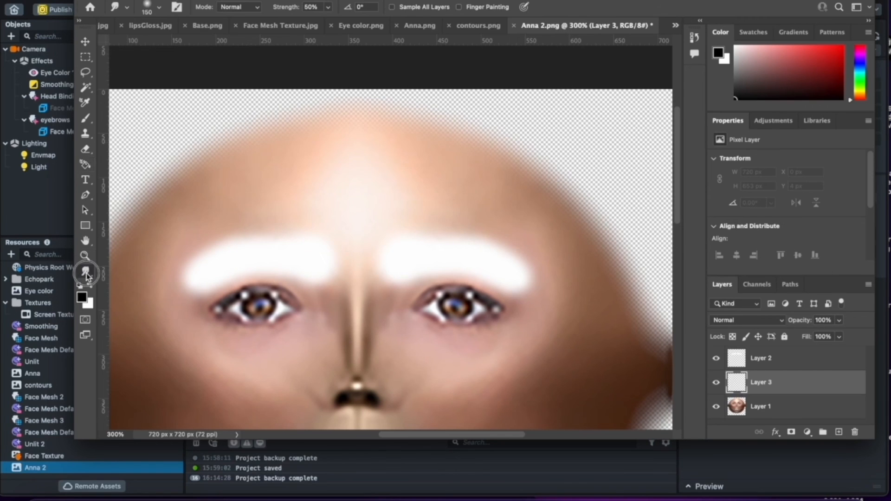
left_click(86, 274)
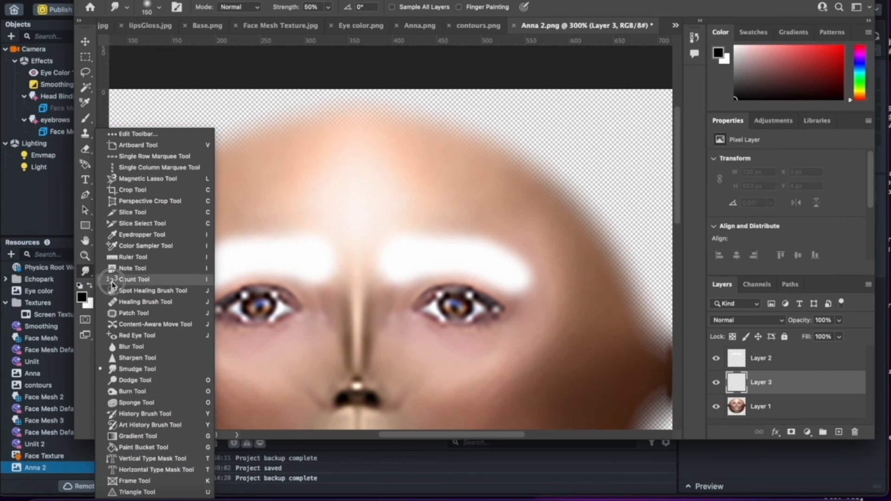
left_click(128, 448)
left_click(350, 267)
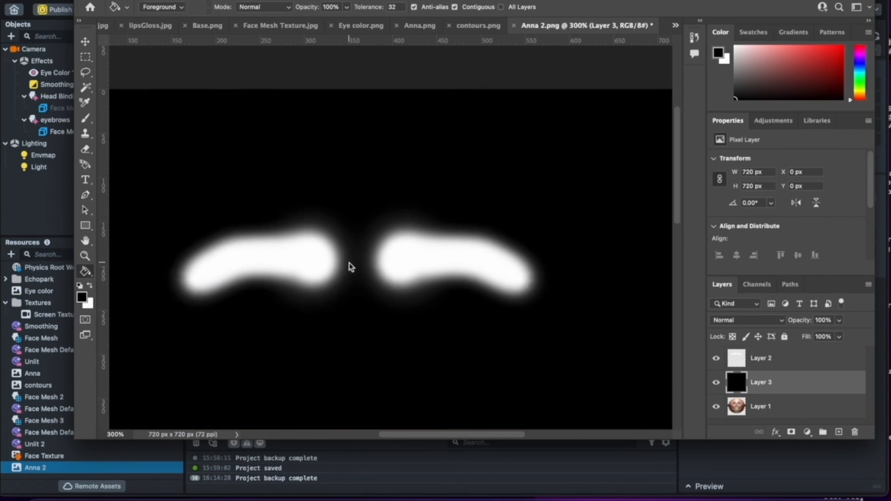
Delete the face image layer and merge the white eyebrow strokes with the black fill.
left_click(759, 411)
key("BackSpace")
left_click(764, 358)
key("super+e")
Save the black-and-white eyebrow mask and check it in the Lens Studio preview before returning to Photoshop.
key("super+s")
left_click(742, 457)
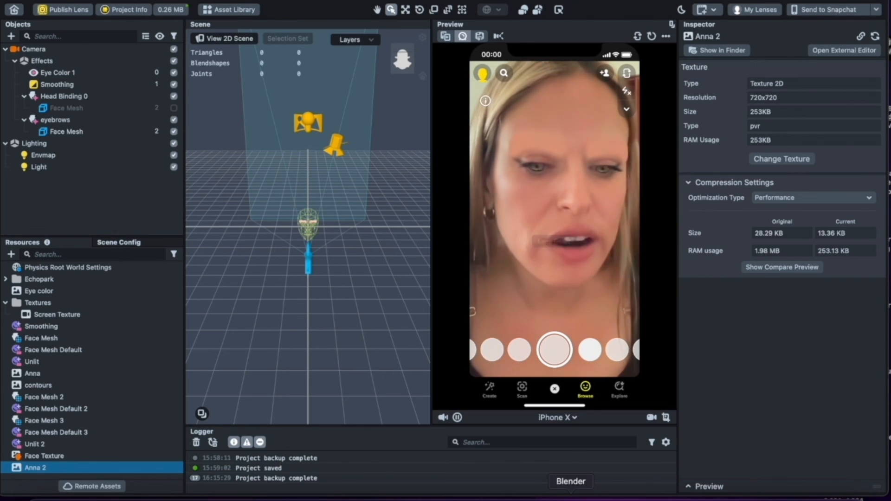
left_click(537, 495)
Apply a Gaussian Blur with a 20-pixel radius to the eyebrow mask and check the lens preview in Lens Studio.
left_click(304, 1)
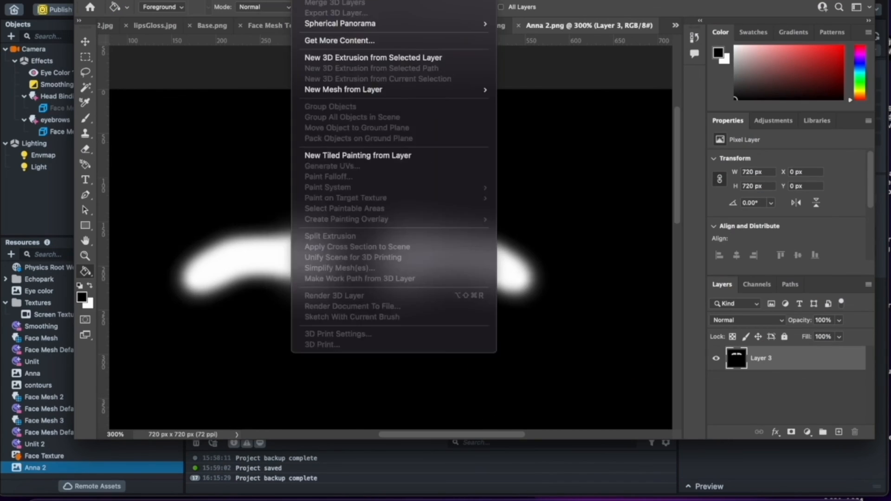
mouse_move(421, 132)
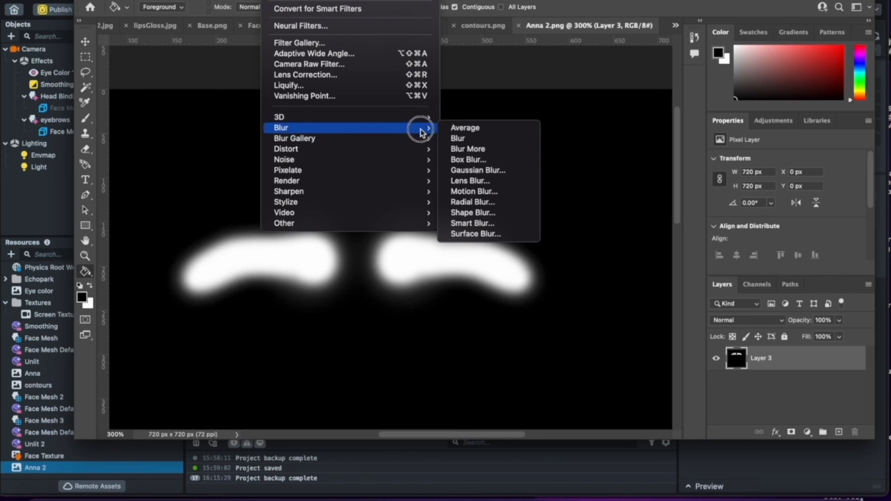
left_click(466, 170)
type("1")
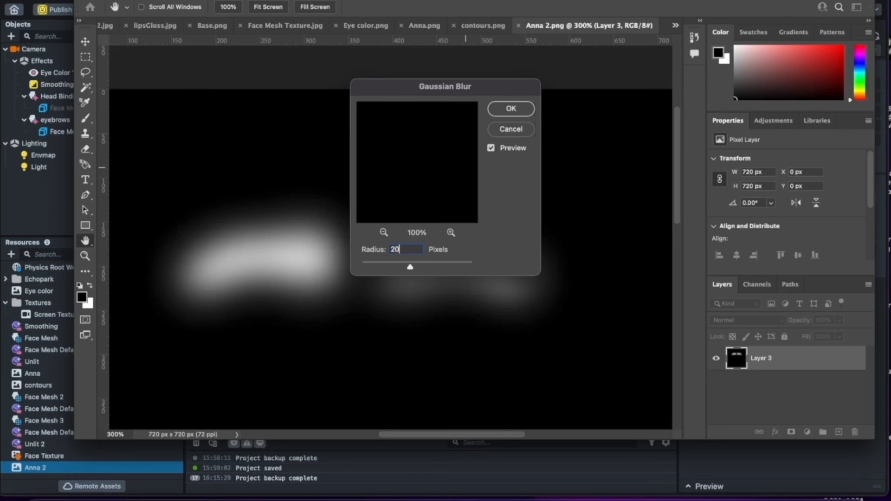
key("Return")
left_click(698, 468)
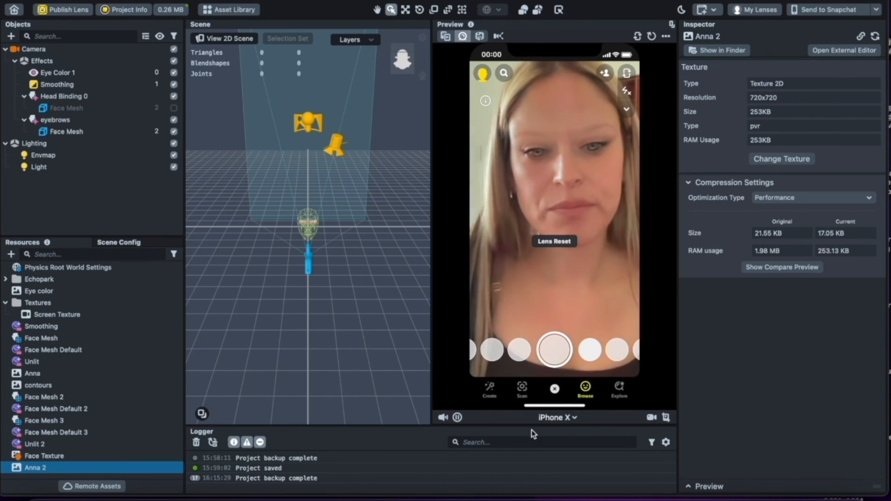
In Photoshop, darken the lower edges of the blurred eyebrow strokes with a large soft black brush, and save the mask for Lens Studio.
left_click(537, 494)
left_click(86, 149)
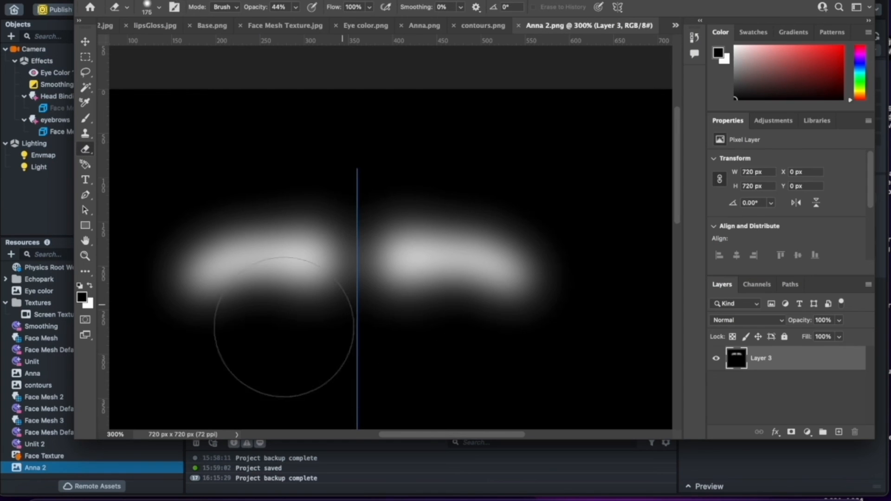
left_click(86, 118)
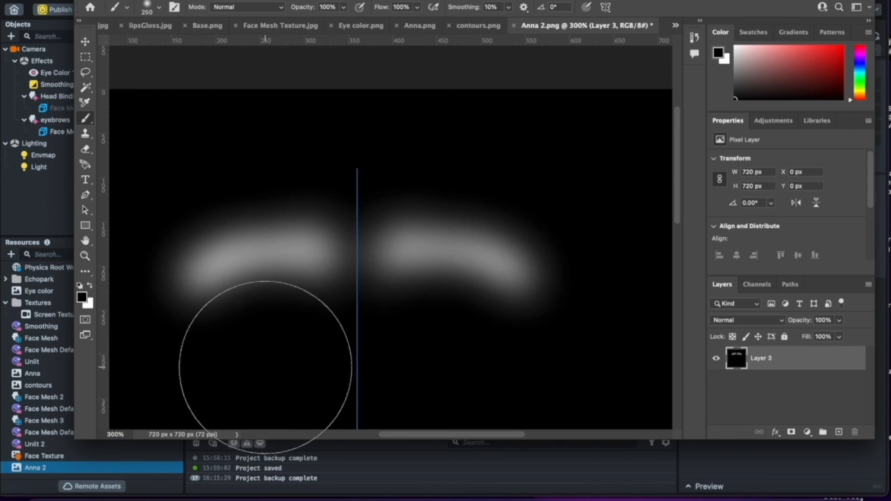
key("super+s")
left_click(734, 464)
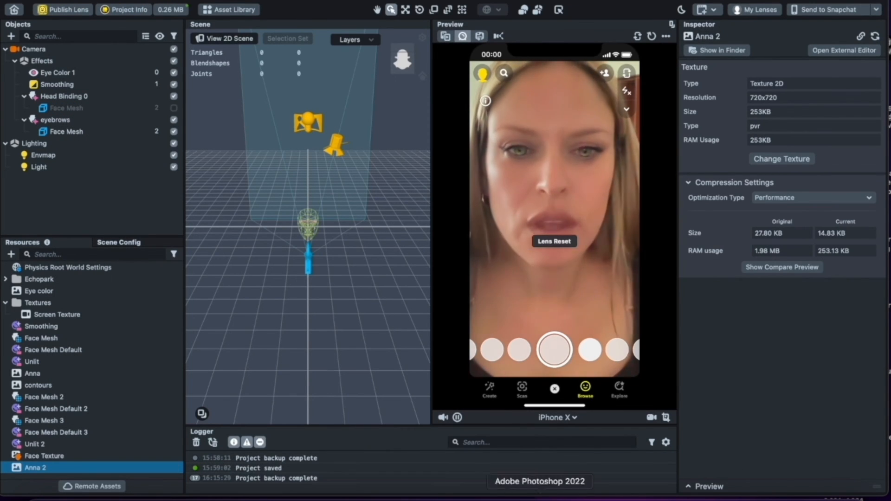
Brighten the eyebrow mask in Photoshop with a Curves point at about input 120, output 178, and save it for Lens Studio.
left_click(539, 495)
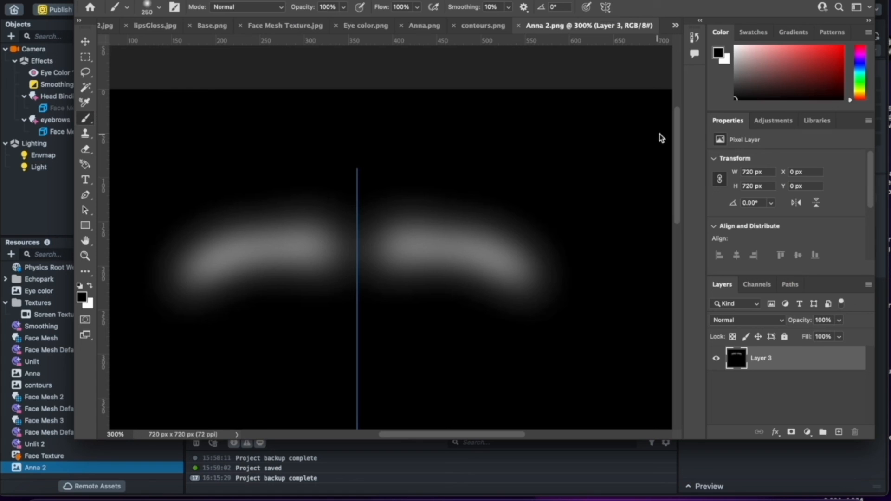
left_click(204, 1)
mouse_move(141, 1)
mouse_move(174, 9)
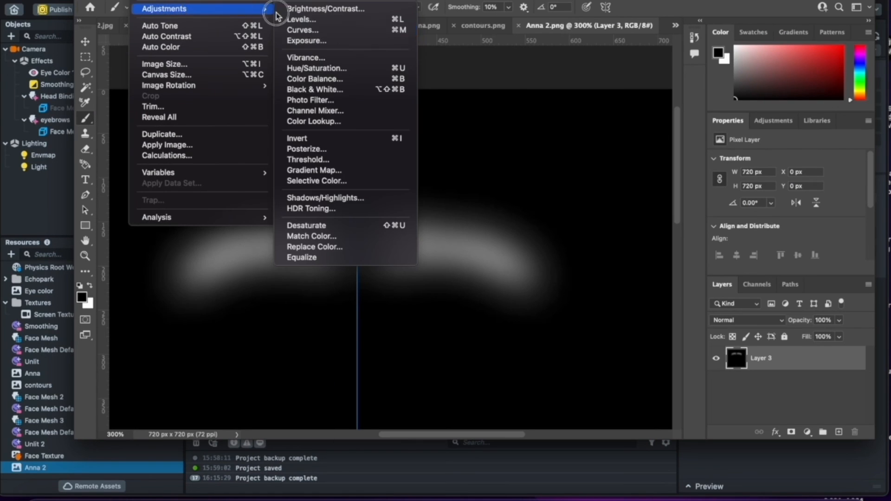
left_click(300, 30)
left_click_drag(392, 188, 378, 162)
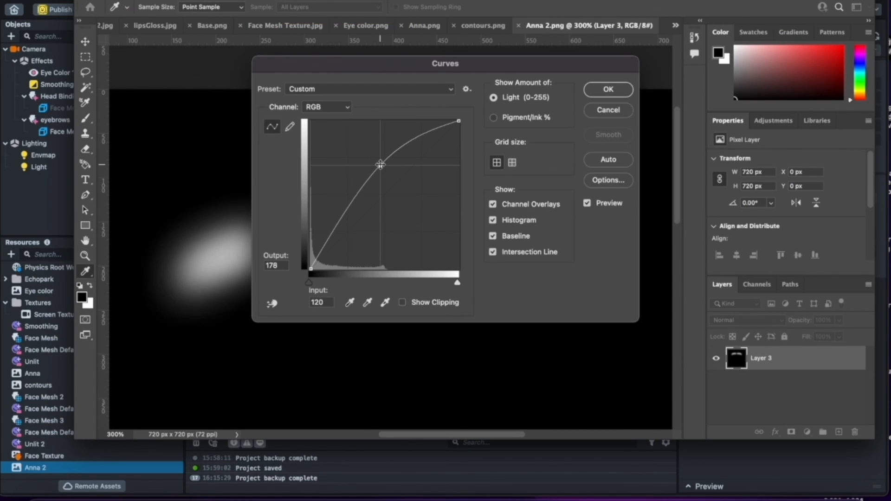
key("Return")
key("ctrl+s")
left_click(737, 457)
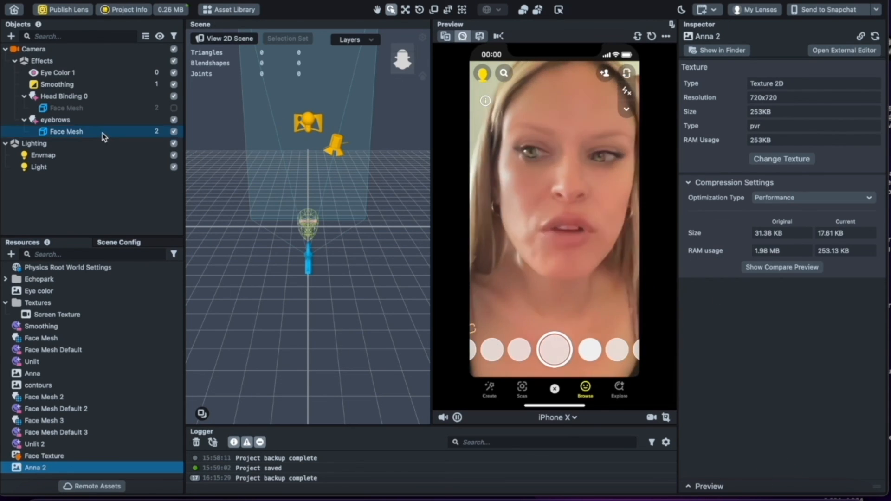
Enable the hidden Face Mesh under Head Binding 0 and move it into the eyebrows head binding.
left_click(116, 105)
left_click(173, 109)
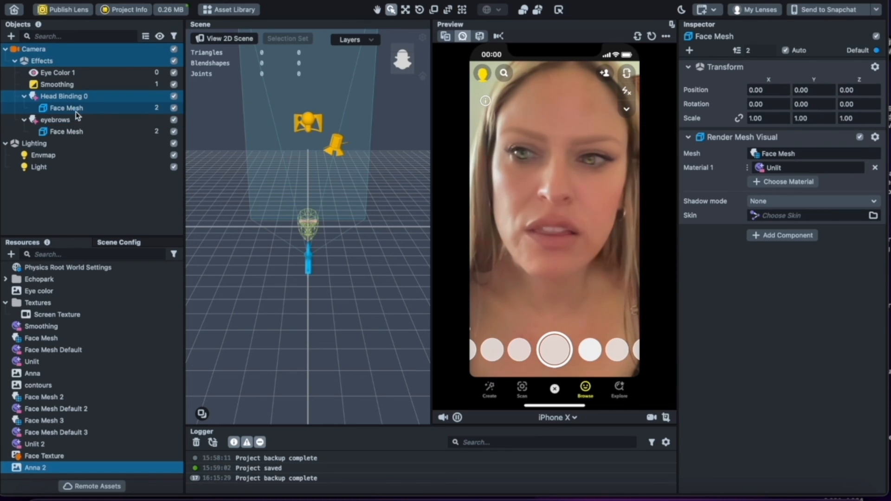
left_click_drag(65, 122, 65, 124)
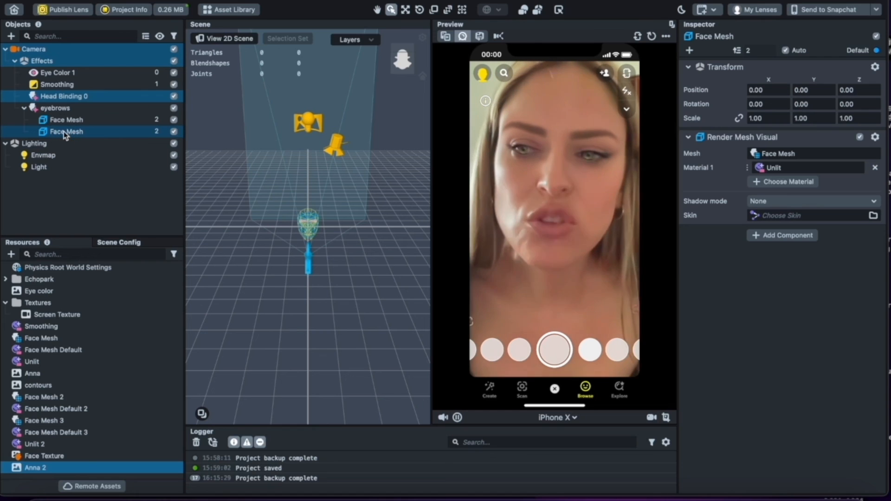
Rename the moved face mesh as eyebrow and place it below the other Face Mesh within eyebrows.
double_click(63, 131)
type("eyebrow")
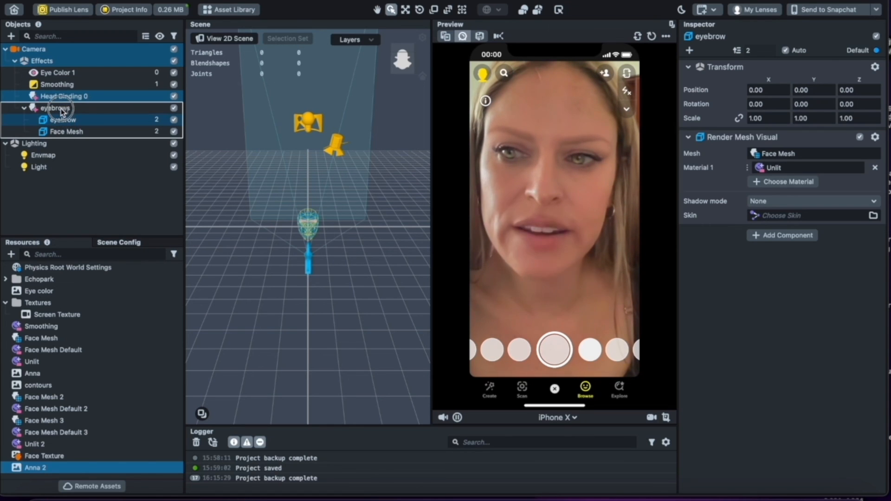
left_click_drag(62, 111, 61, 109)
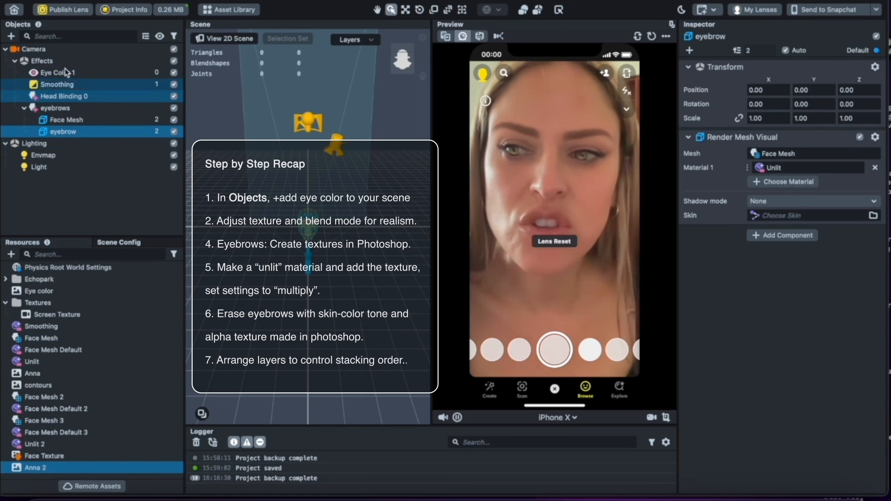